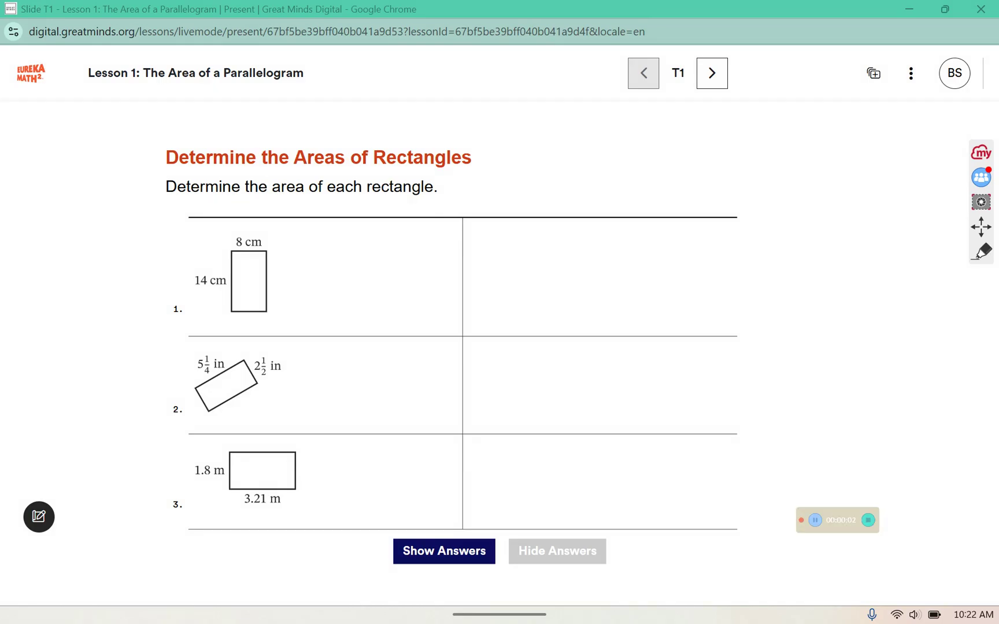
- Handwrite the formula A = b·h at the top right of the rectangles slide
left_click_drag(845, 519, 892, 567)
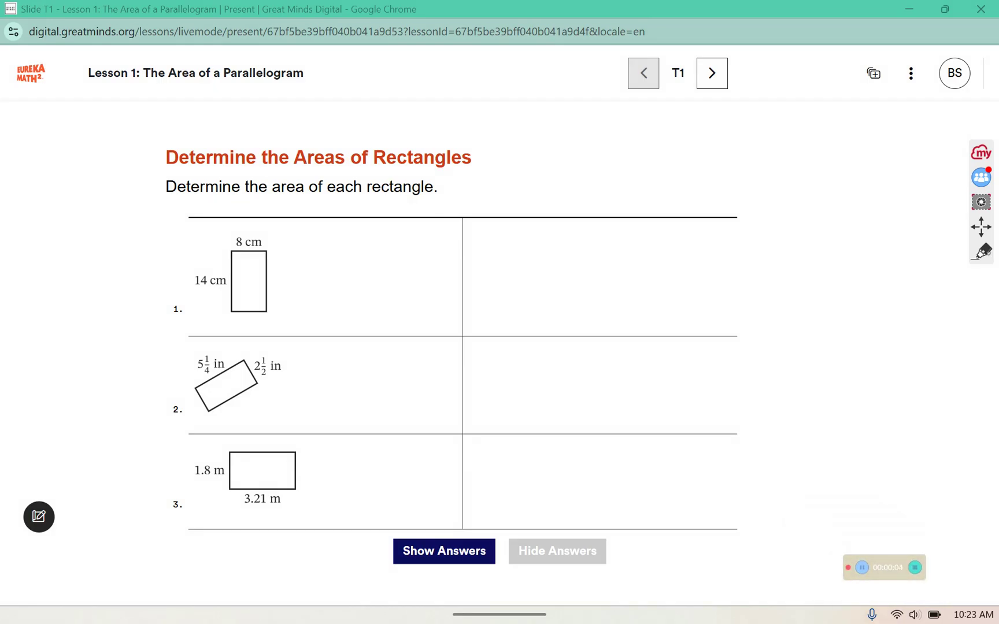
mouse_move(659, 169)
left_mouse_down()
mouse_move(670, 124)
mouse_move(689, 163)
mouse_move(681, 144)
left_mouse_up()
left_click_drag(696, 137, 708, 134)
mouse_move(697, 151)
left_mouse_down()
mouse_move(747, 141)
mouse_move(736, 154)
left_mouse_up()
left_click(761, 135)
mouse_move(768, 123)
left_mouse_down()
mouse_move(771, 146)
mouse_move(785, 155)
left_mouse_up()
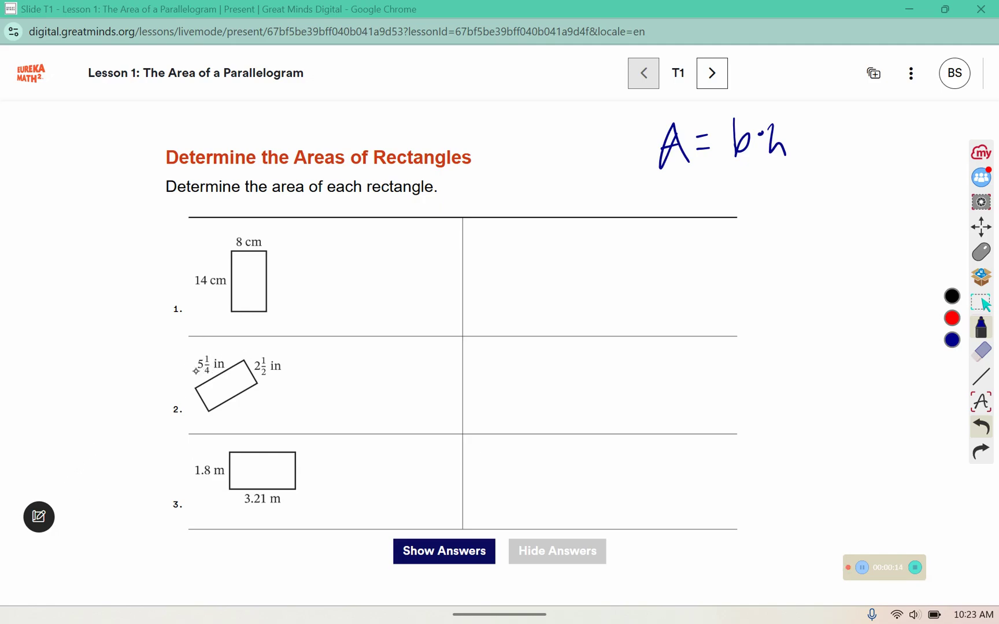
- Convert the mixed number 5¼ to 21/4 beside problem 2
mouse_move(63, 225)
left_mouse_down()
mouse_move(35, 238)
mouse_move(39, 264)
mouse_move(100, 236)
mouse_move(85, 234)
mouse_move(91, 276)
mouse_move(75, 266)
left_mouse_up()
mouse_move(75, 257)
left_mouse_down()
mouse_move(66, 266)
mouse_move(106, 261)
mouse_move(97, 210)
mouse_move(119, 207)
mouse_move(134, 238)
mouse_move(142, 230)
left_mouse_up()
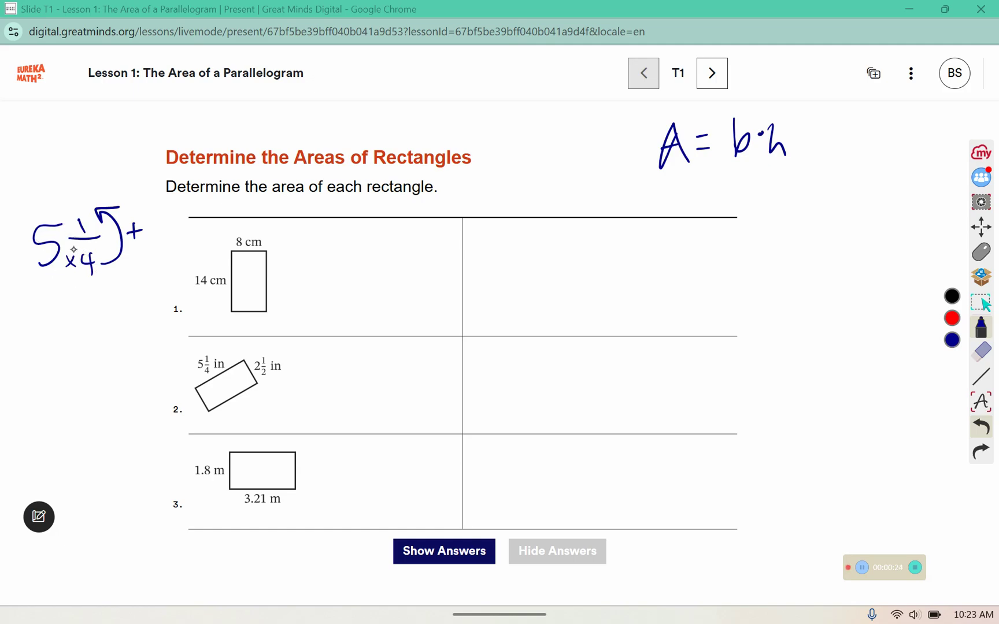
left_click_drag(33, 356, 60, 375)
left_click_drag(45, 384, 54, 395)
left_click_drag(51, 384, 50, 408)
- Convert 2½ to 5/2 and set up the product 21/4 · 5/2
left_click_drag(319, 382, 346, 407)
left_click_drag(347, 369, 360, 385)
mouse_move(344, 396)
left_mouse_down()
mouse_move(359, 402)
mouse_move(341, 409)
left_mouse_up()
mouse_move(341, 402)
left_mouse_down()
mouse_move(333, 408)
mouse_move(365, 367)
mouse_move(405, 396)
left_mouse_up()
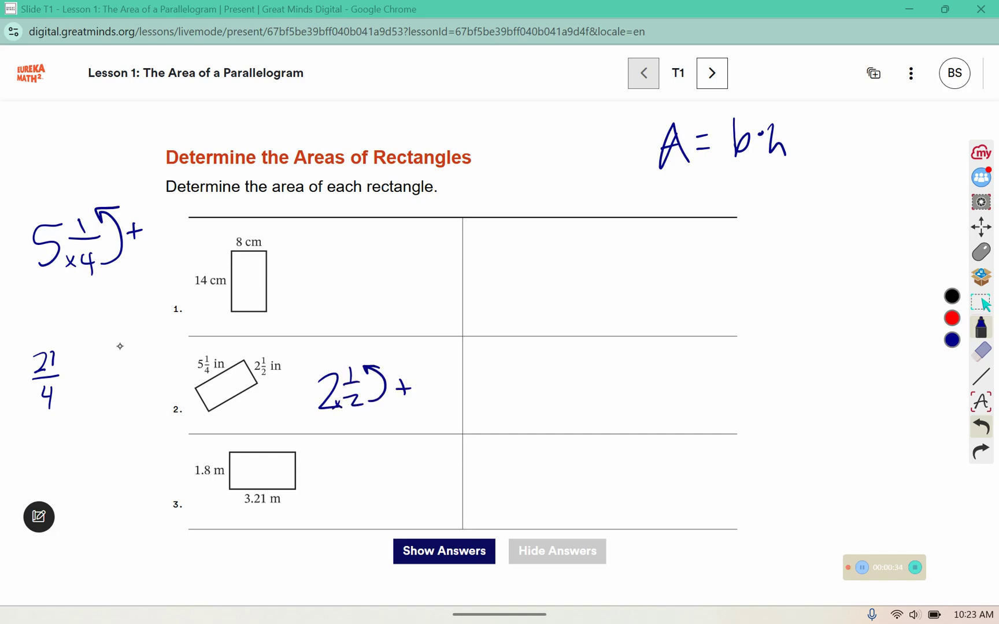
left_click_drag(128, 352, 112, 372)
mouse_move(111, 375)
left_mouse_down()
mouse_move(133, 371)
mouse_move(124, 395)
mouse_move(138, 400)
left_mouse_up()
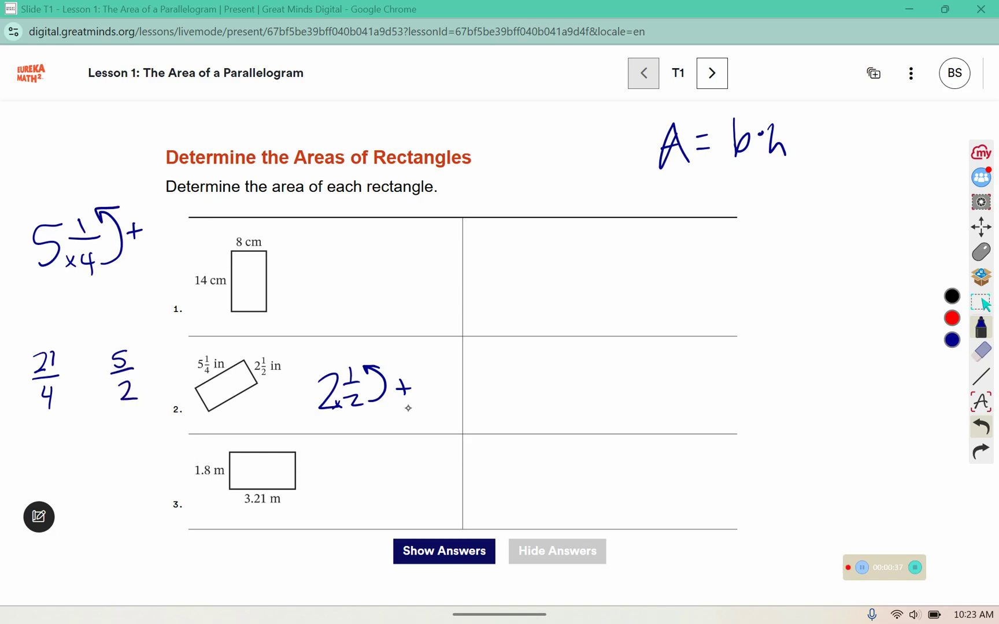
left_click(84, 376)
- Erase the conversion scribbles and write 105/8 in problem 2's work area
mouse_move(35, 254)
left_mouse_down()
mouse_move(128, 231)
mouse_move(141, 203)
mouse_move(143, 263)
mouse_move(214, 250)
mouse_move(346, 350)
mouse_move(408, 372)
mouse_move(373, 383)
mouse_move(383, 369)
left_mouse_up()
left_click(981, 328)
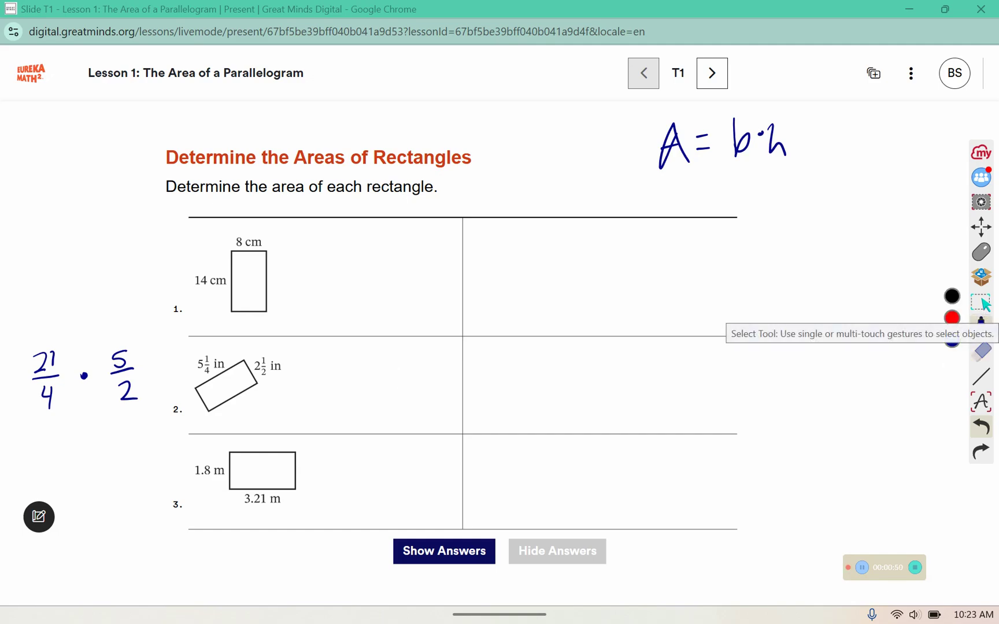
mouse_move(361, 349)
left_mouse_down()
mouse_move(361, 369)
mouse_move(376, 347)
mouse_move(397, 355)
mouse_move(389, 366)
left_mouse_up()
mouse_move(357, 373)
left_mouse_down()
mouse_move(426, 369)
mouse_move(379, 399)
mouse_move(395, 380)
left_mouse_up()
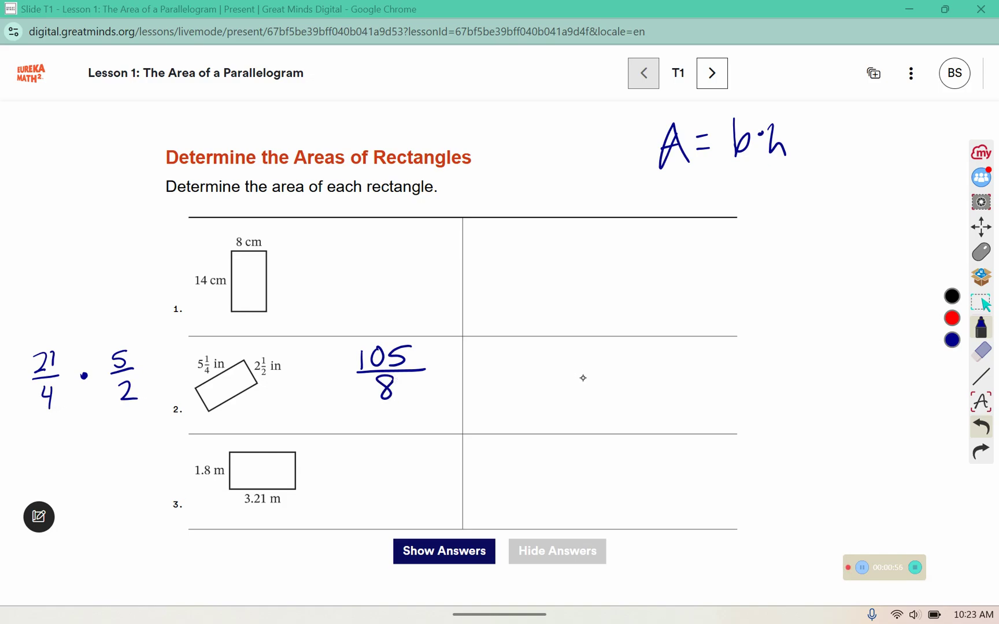
- Record 105/8 in² in problem 2's answer cell and put the drawing tools away
mouse_move(583, 351)
left_mouse_down()
mouse_move(583, 369)
mouse_move(597, 349)
mouse_move(626, 361)
mouse_move(616, 369)
left_mouse_up()
left_click_drag(572, 377, 634, 374)
mouse_move(608, 383)
left_mouse_down()
mouse_move(602, 389)
mouse_move(659, 392)
left_mouse_up()
left_click(658, 363)
mouse_move(667, 392)
left_mouse_down()
mouse_move(674, 375)
mouse_move(688, 391)
left_mouse_up()
left_click_drag(692, 358, 709, 365)
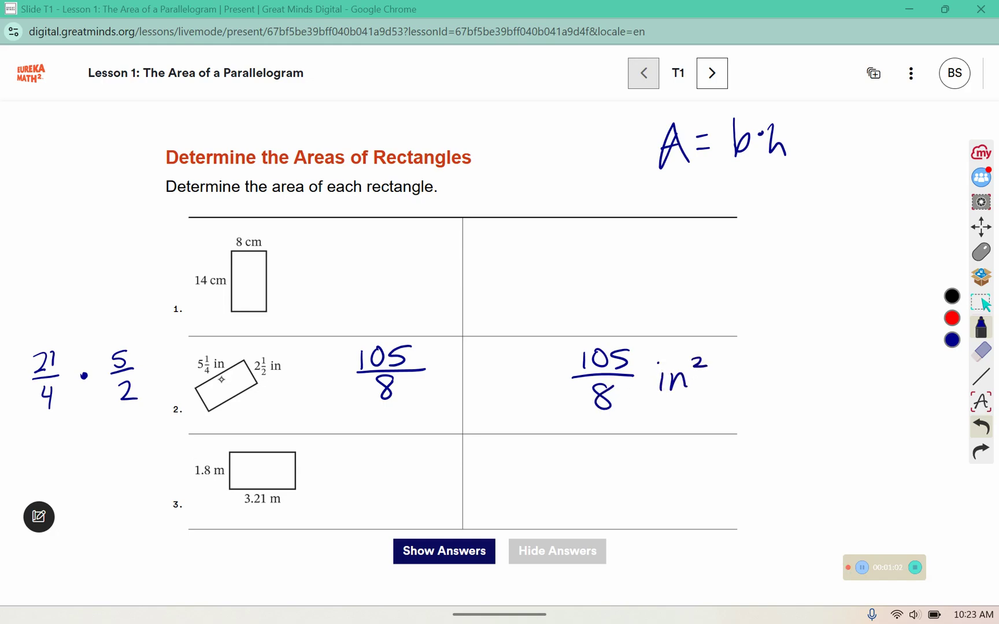
left_click(981, 252)
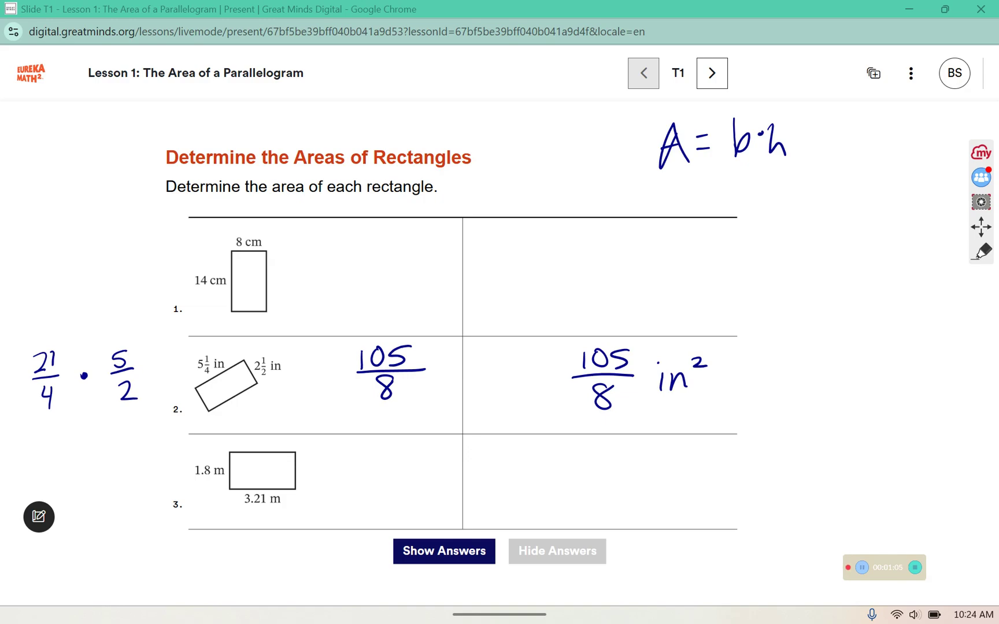
- On the unknown side length slide, write A = b·h on the right
left_click(981, 252)
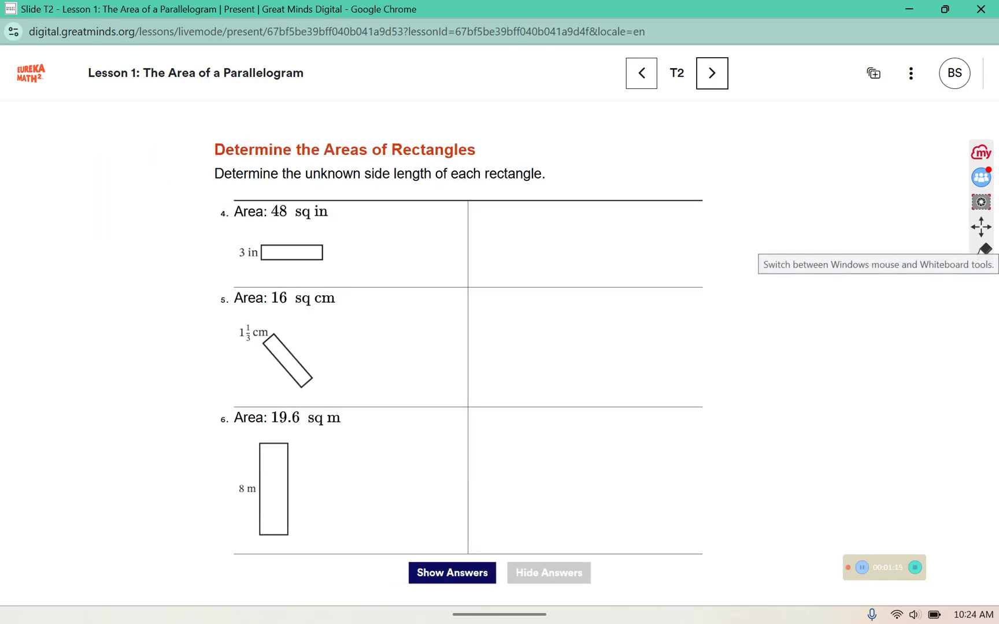
left_click(981, 252)
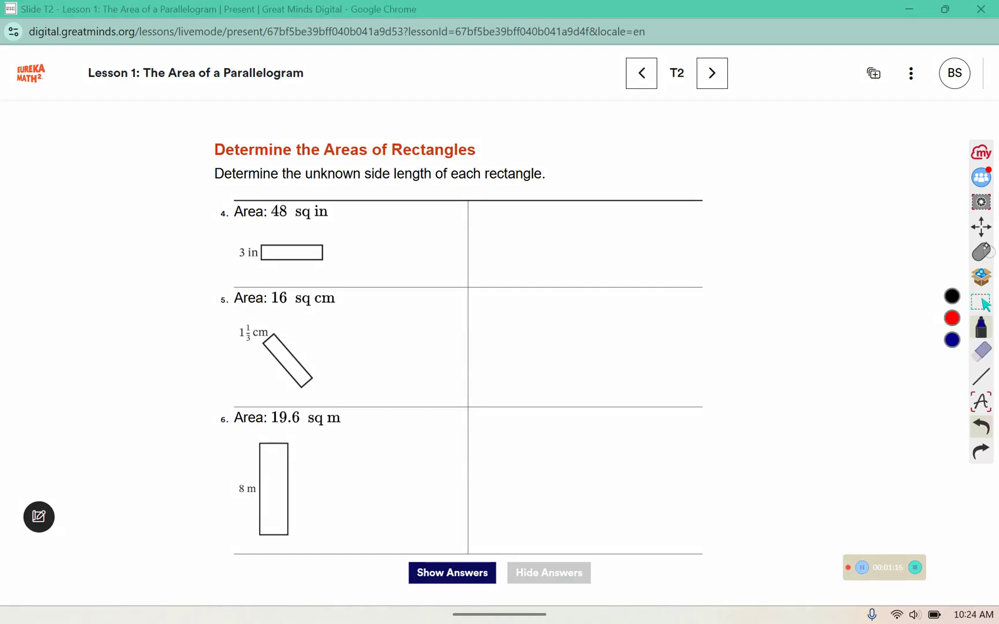
mouse_move(819, 377)
left_mouse_down()
mouse_move(801, 422)
mouse_move(821, 422)
mouse_move(824, 399)
left_mouse_up()
left_click_drag(833, 405, 845, 403)
mouse_move(840, 394)
left_mouse_down()
mouse_move(889, 411)
mouse_move(867, 418)
left_mouse_up()
left_click(902, 398)
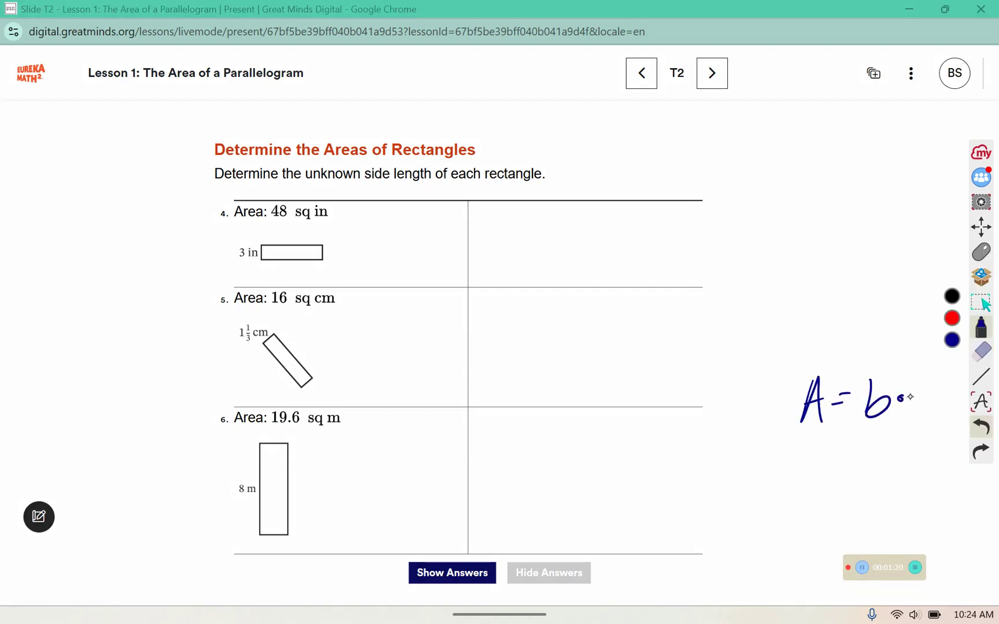
left_click_drag(909, 381, 936, 415)
- Underline problem 6's area 19.6 and write the equation 19.6 = b·8
left_click_drag(270, 429, 300, 426)
mouse_move(792, 440)
left_mouse_down()
mouse_move(781, 469)
mouse_move(808, 447)
mouse_move(803, 462)
left_mouse_up()
left_click(816, 460)
mouse_move(835, 434)
left_mouse_down()
mouse_move(828, 453)
mouse_move(865, 442)
left_mouse_up()
left_click_drag(853, 449, 866, 447)
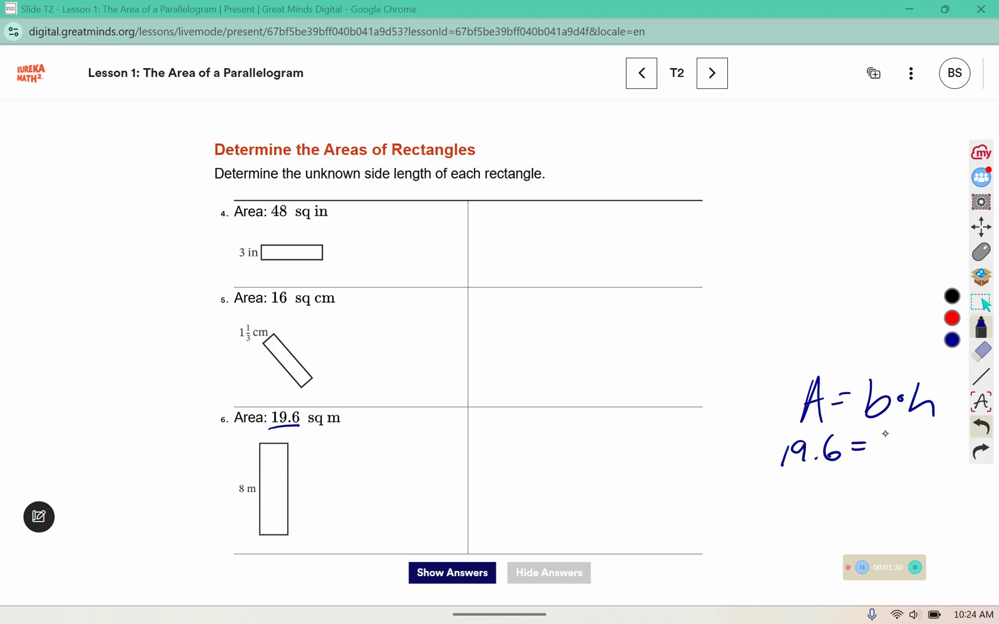
left_click_drag(882, 434, 885, 460)
left_click(908, 445)
left_click_drag(935, 435, 937, 435)
- In red ink, divide both sides by 8 to get b = 2.45
left_click(953, 317)
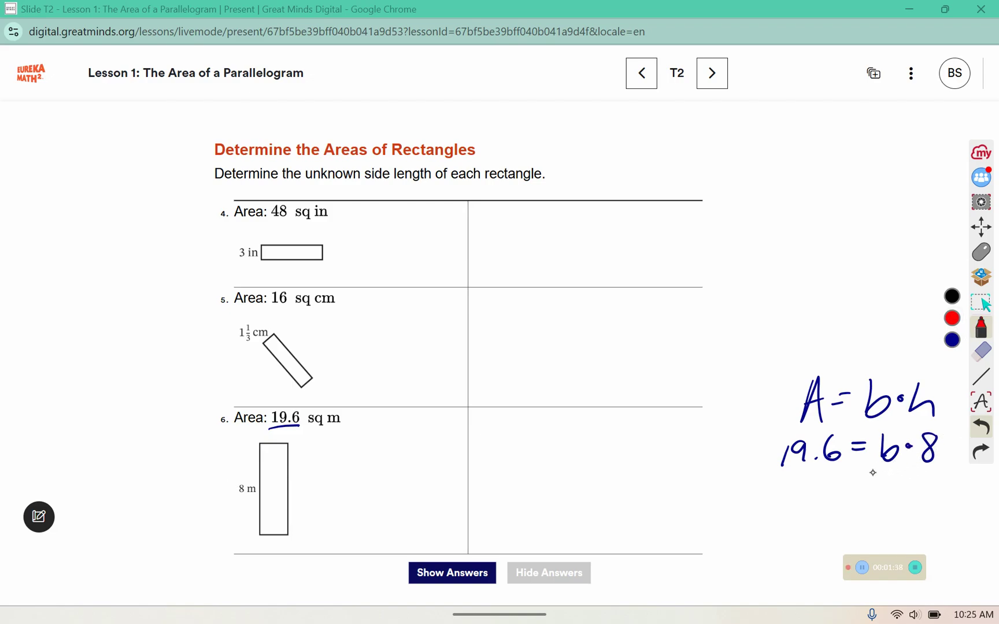
mouse_move(871, 473)
left_mouse_down()
mouse_move(939, 475)
mouse_move(898, 495)
mouse_move(909, 483)
left_mouse_up()
mouse_move(777, 473)
left_mouse_down()
mouse_move(841, 469)
mouse_move(818, 482)
left_mouse_up()
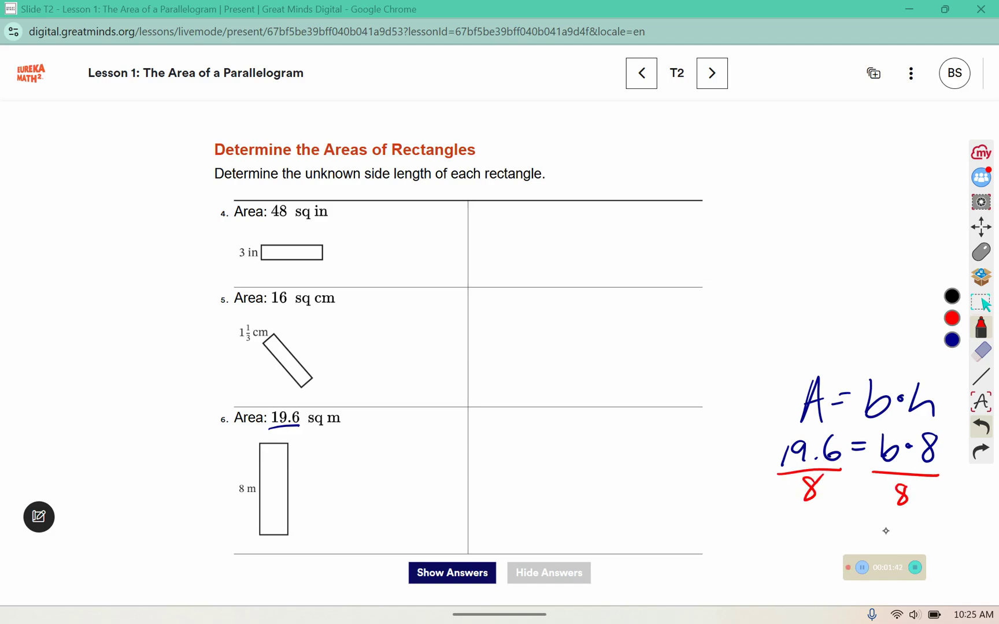
mouse_move(891, 527)
left_mouse_down()
mouse_move(886, 548)
mouse_move(882, 530)
mouse_move(884, 538)
left_mouse_up()
left_click(798, 542)
mouse_move(773, 526)
left_mouse_down()
mouse_move(793, 549)
mouse_move(830, 537)
mouse_move(822, 545)
left_mouse_up()
left_click_drag(838, 519, 828, 546)
- Write 2.45 m in problem 6's answer cell, then clear all ink
mouse_move(492, 468)
left_mouse_down()
mouse_move(515, 491)
mouse_move(548, 471)
mouse_move(546, 490)
mouse_move(553, 469)
mouse_move(554, 485)
left_mouse_up()
left_click(521, 485)
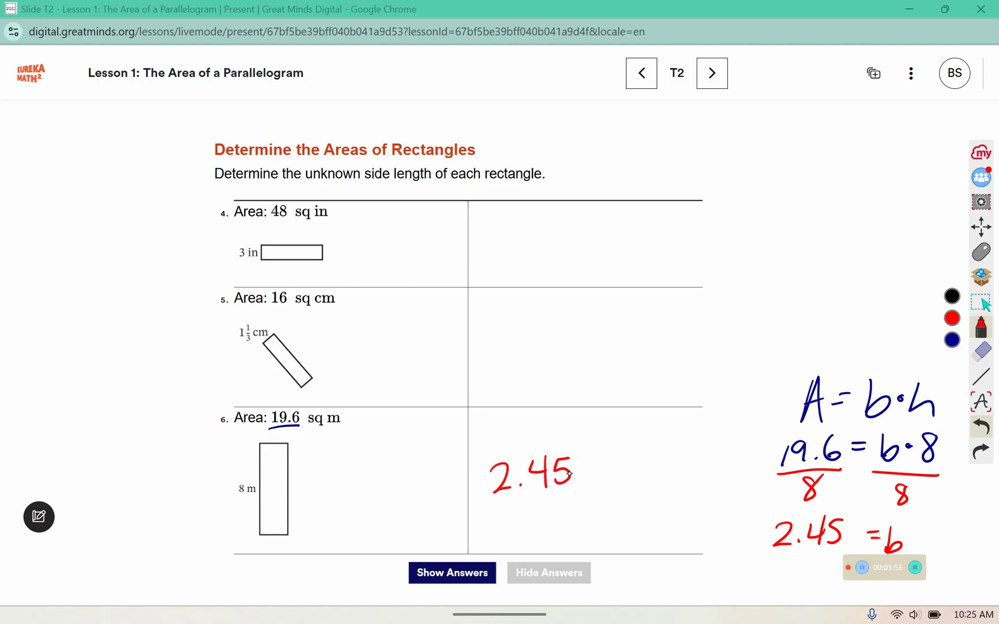
left_click_drag(586, 470, 608, 480)
left_click_drag(664, 373, 645, 386)
left_click(981, 350)
- Advance to the grid design activity and place a shaded square left of the 1 sq cm sample
left_click(952, 367)
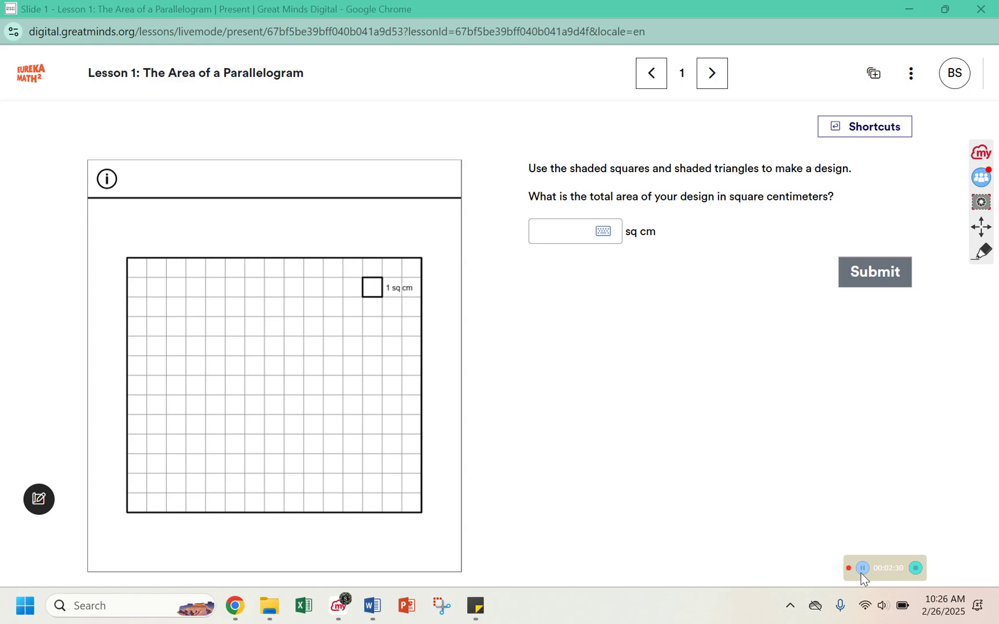
left_click(373, 293)
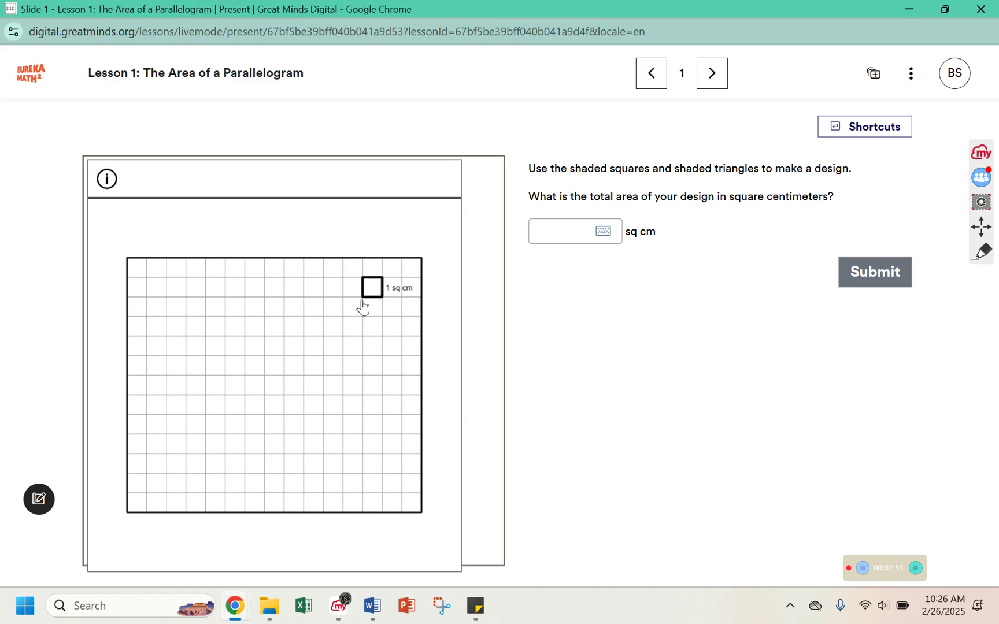
left_click(357, 296)
- Add shaded squares to widen the design into a three-column block
left_click(353, 307)
left_click(373, 309)
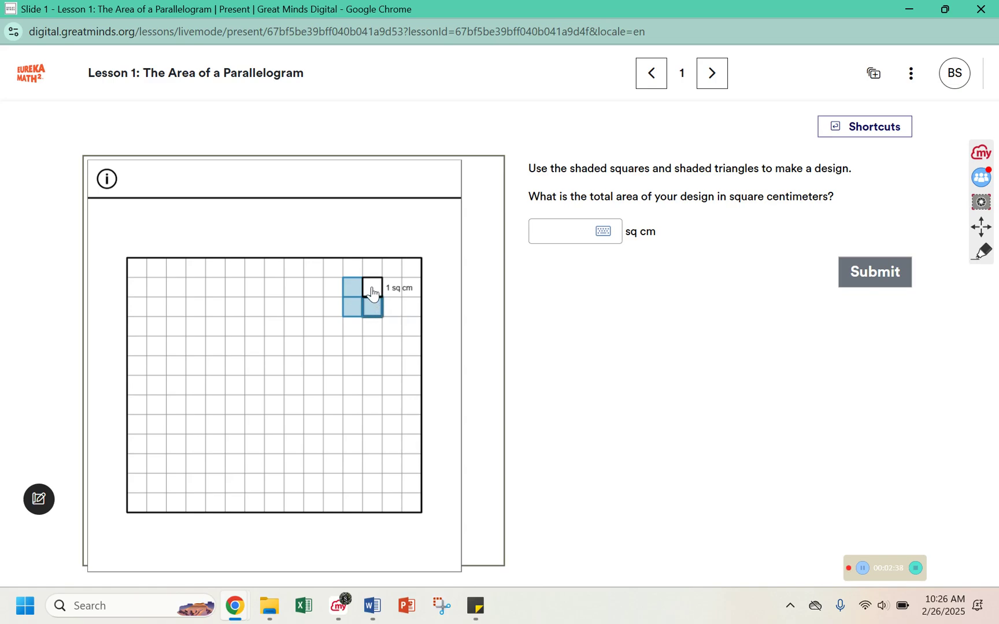
mouse_move(373, 294)
left_mouse_down()
mouse_move(345, 304)
mouse_move(330, 292)
mouse_move(332, 307)
left_mouse_up()
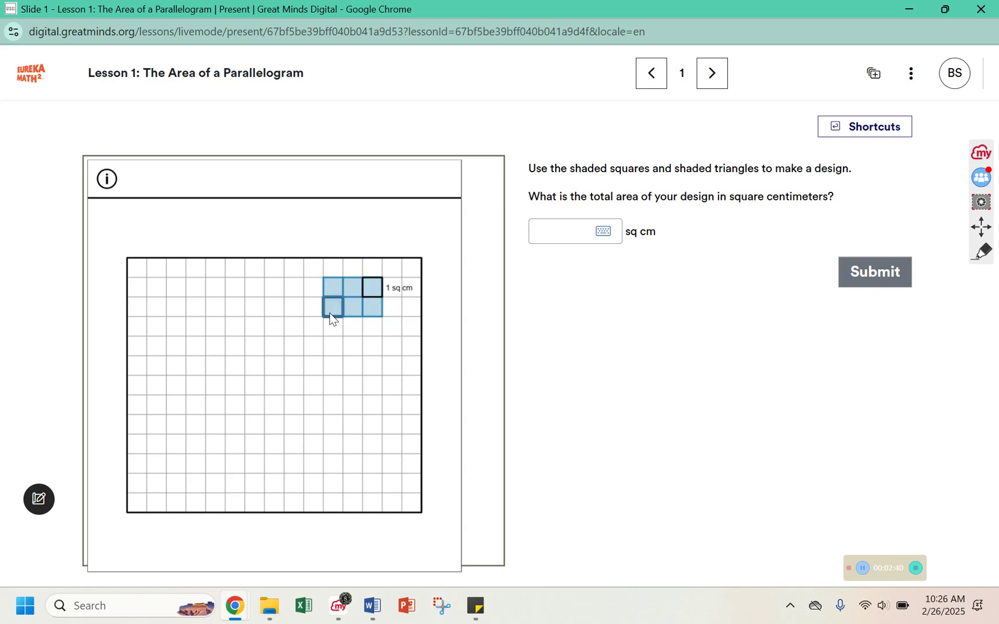
left_click(313, 307)
left_click(312, 288)
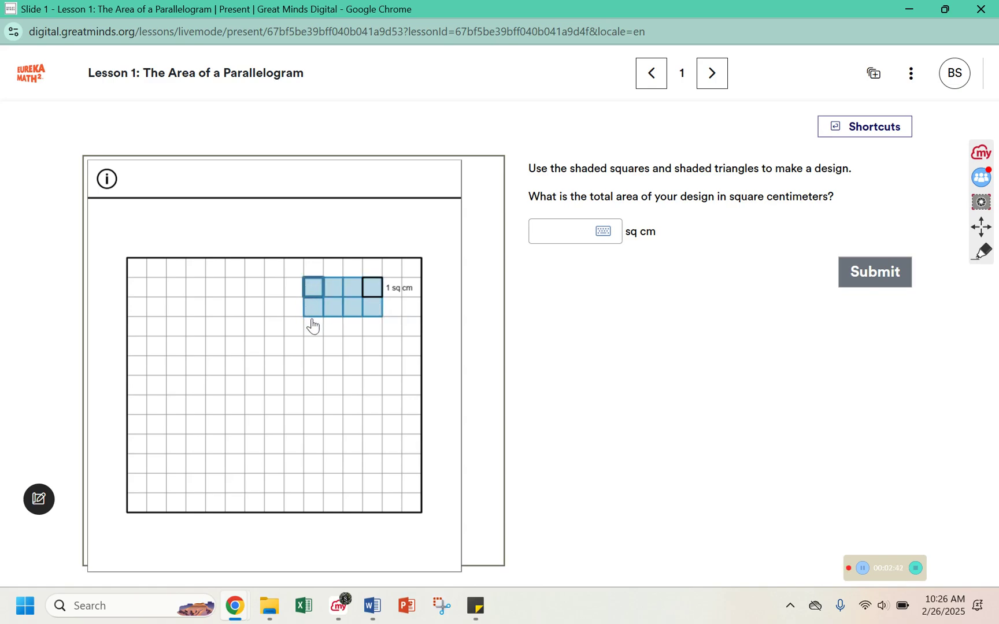
- Cycle the bottom-left cell through triangle orientations and return it to a shaded square
left_click(312, 309)
left_click(313, 306)
left_click(313, 315)
left_click(314, 316)
left_click(315, 316)
left_click(317, 318)
left_click(316, 316)
left_click(314, 315)
left_click(312, 314)
- Extend the design downward with shaded squares and two triangle legs at the bottom
left_click(344, 331)
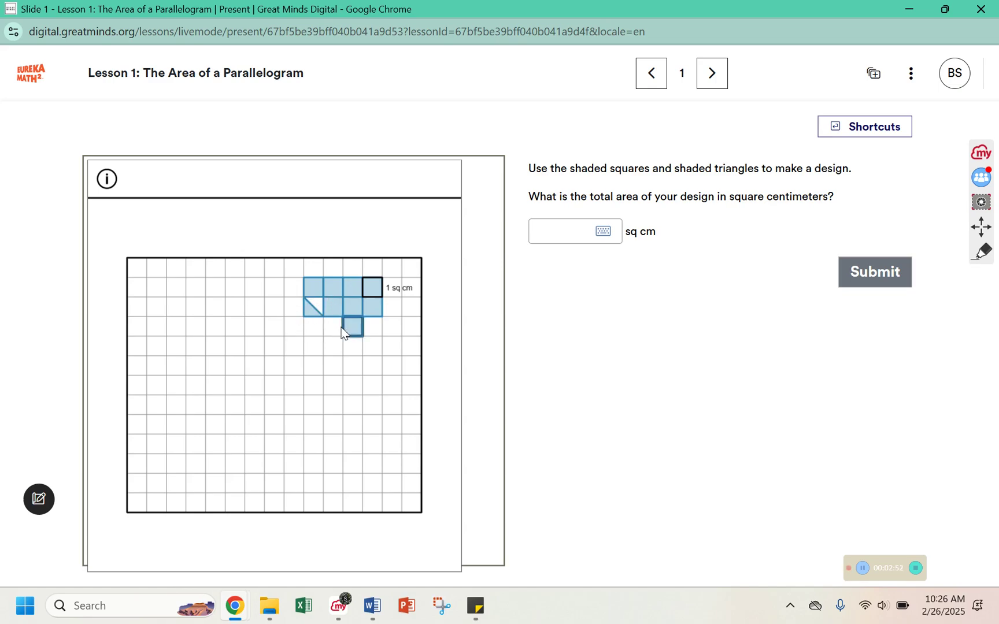
left_click(375, 334)
left_click(375, 352)
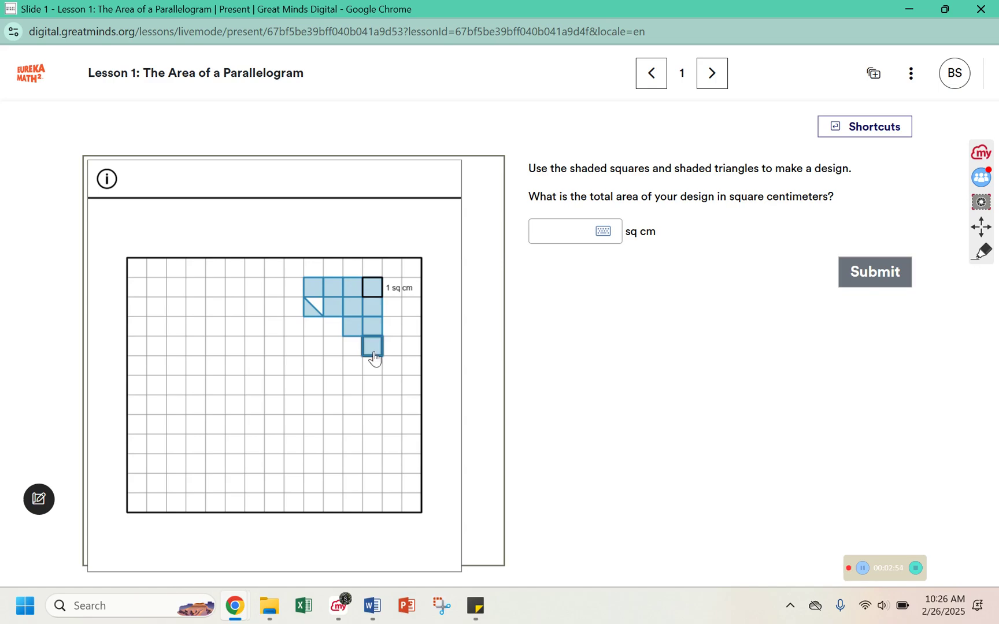
left_click(375, 356)
left_click(333, 330)
left_click(312, 351)
left_click(311, 352)
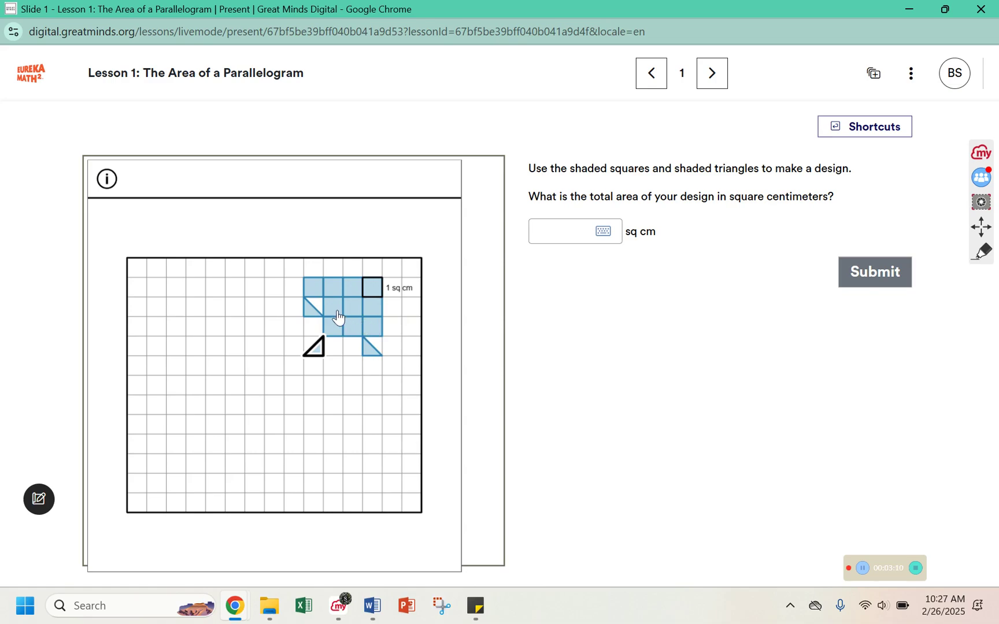
left_click(310, 311)
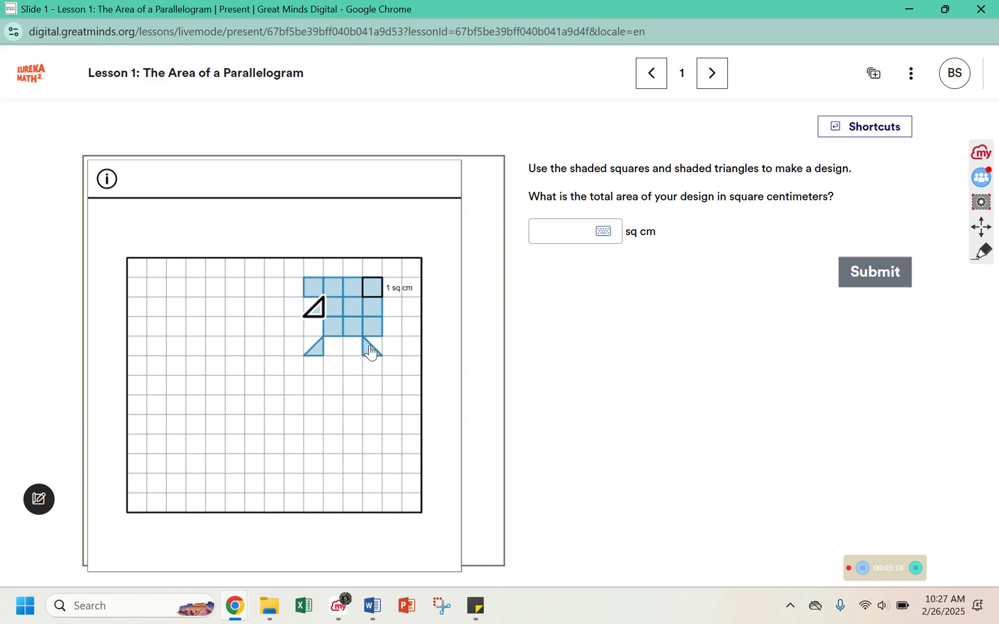
- Enter 11.5 as the total area, test an extra piece on the grid, and submit
left_click(558, 232)
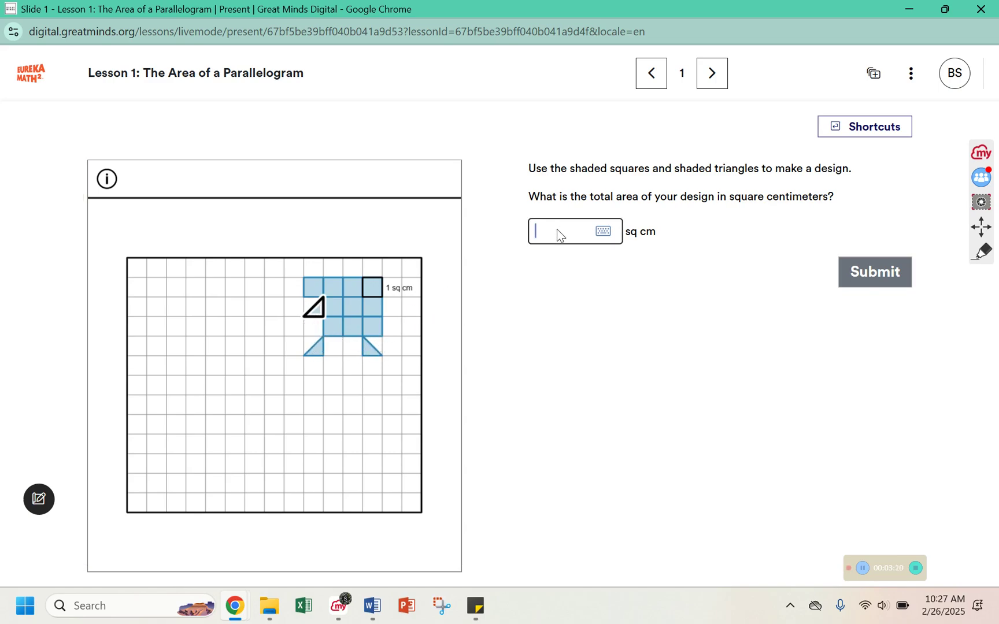
type("11.")
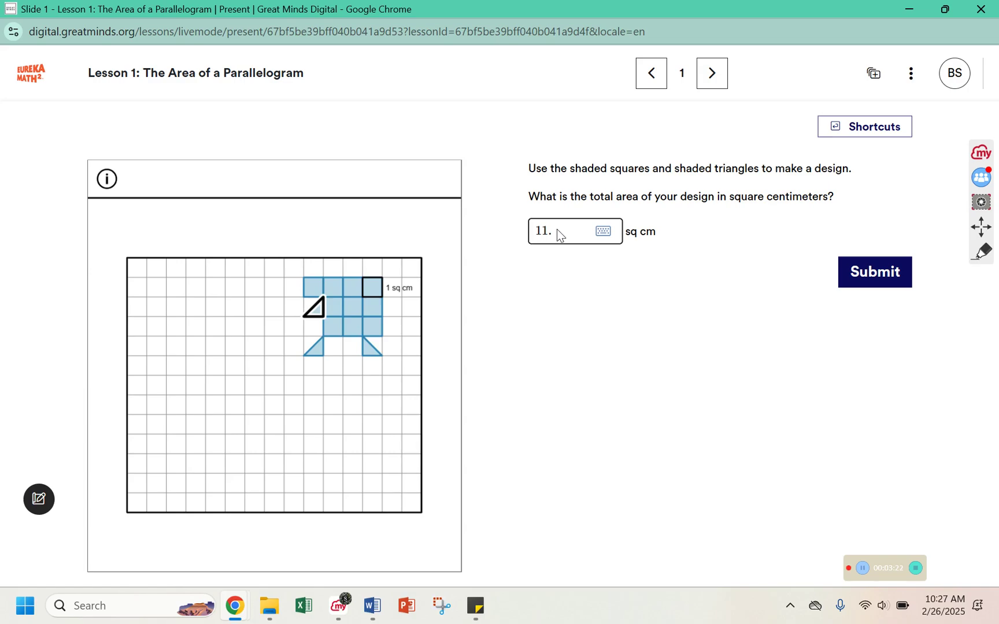
type("5")
left_click(372, 404)
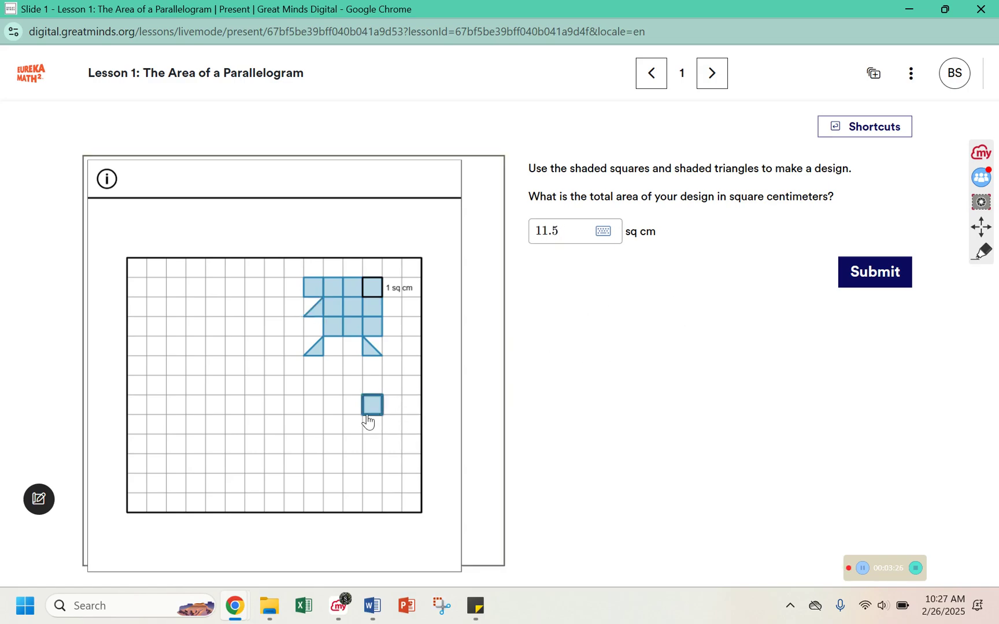
left_click(372, 404)
left_click(376, 409)
left_click(374, 409)
left_click(373, 409)
left_click(373, 409)
left_click(373, 409)
left_click(374, 410)
left_click(373, 288)
left_click(883, 275)
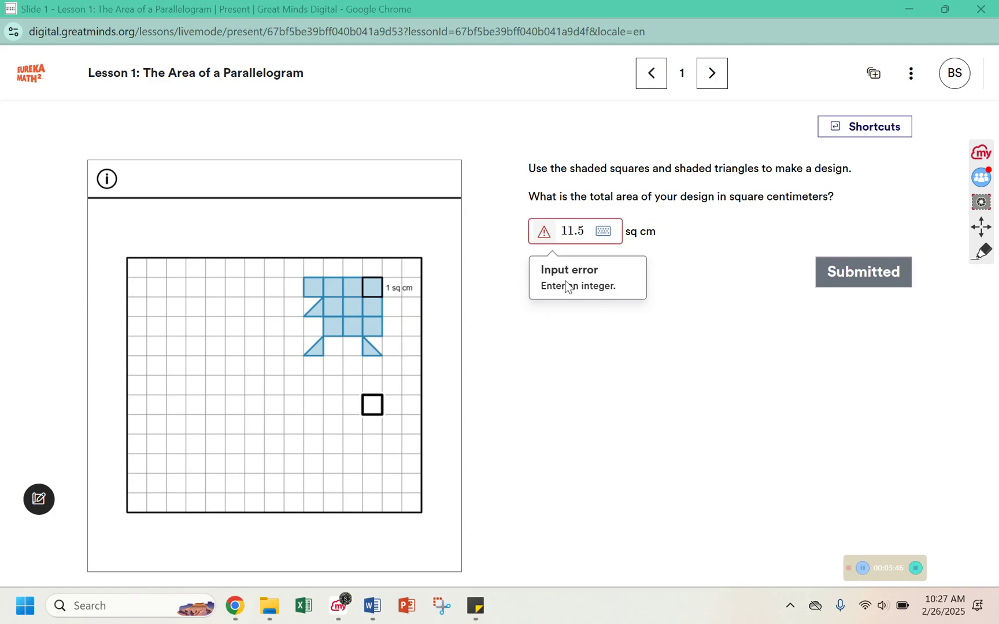
- Replace the rejected answer with 12 square centimetres and submit it
left_click(343, 348)
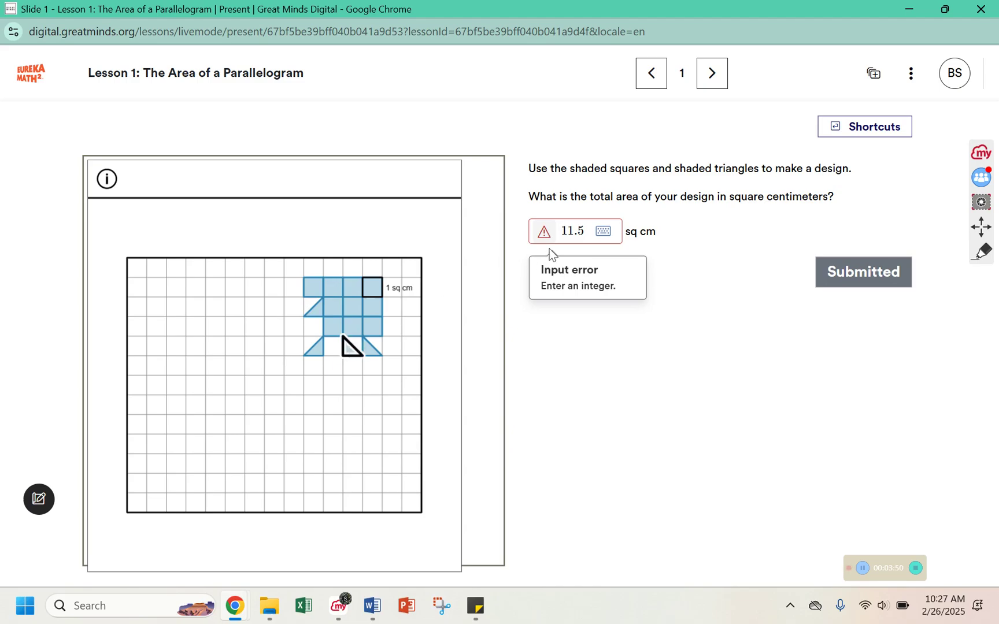
left_click(575, 230)
key("BackSpace")
key("BackSpace")
key("BackSpace")
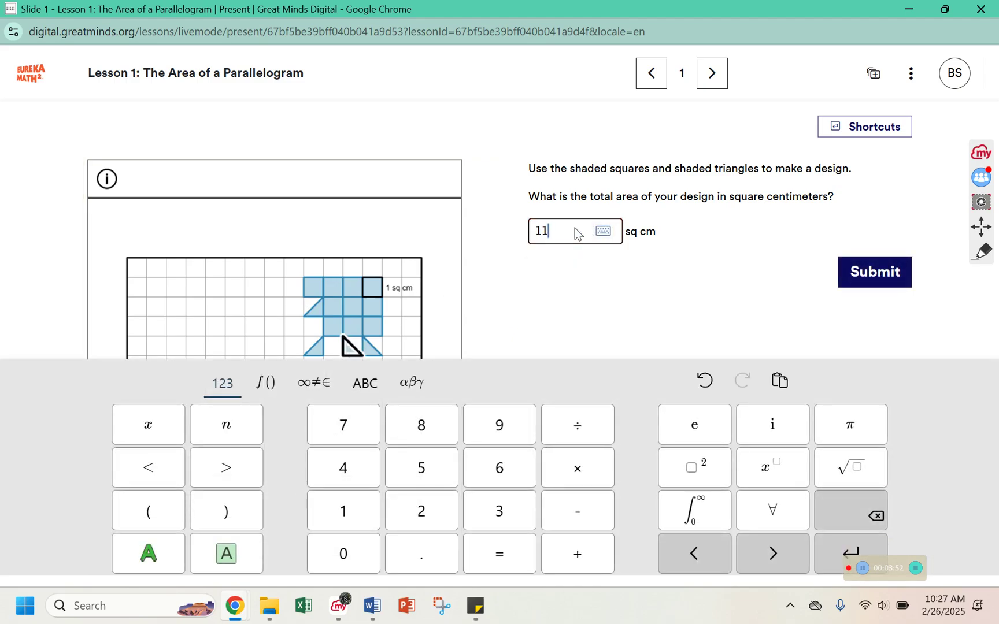
type("12")
left_click(605, 264)
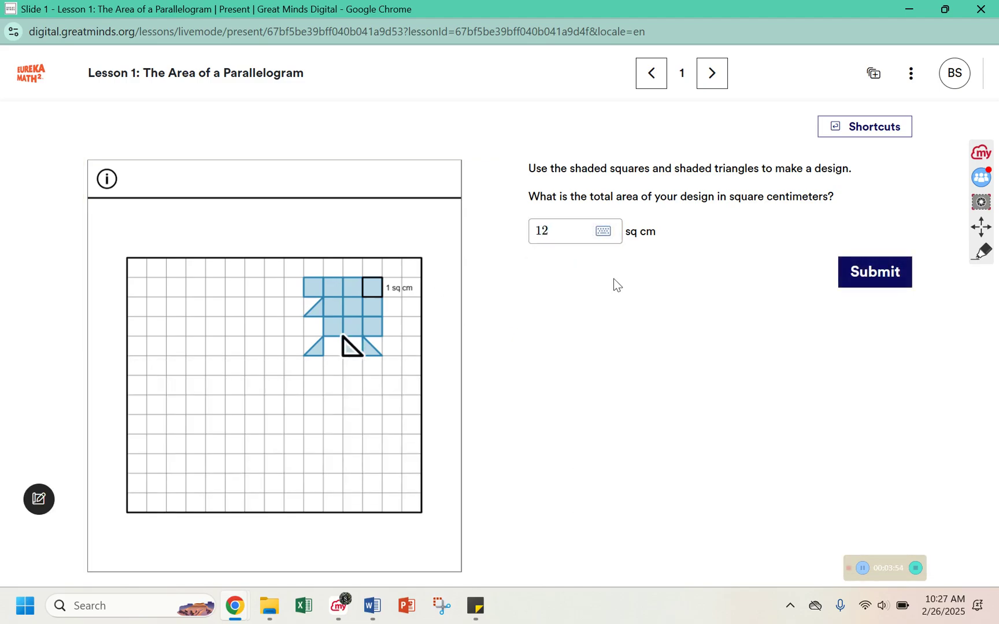
left_click(850, 286)
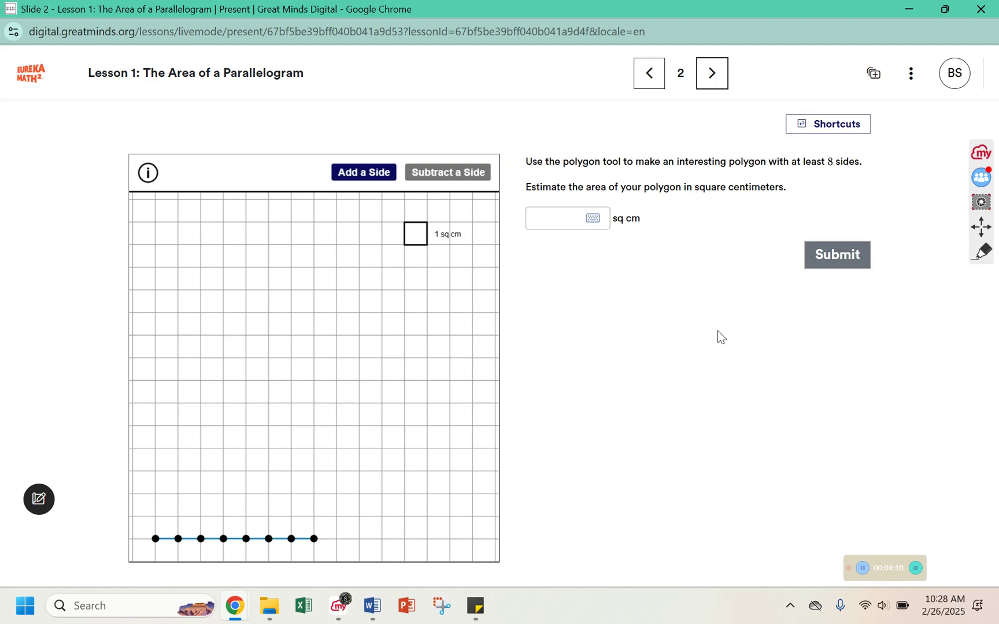
- Drag the row's points up into the grid to form an irregular, concave eight-sided polygon
left_click_drag(314, 538, 395, 431)
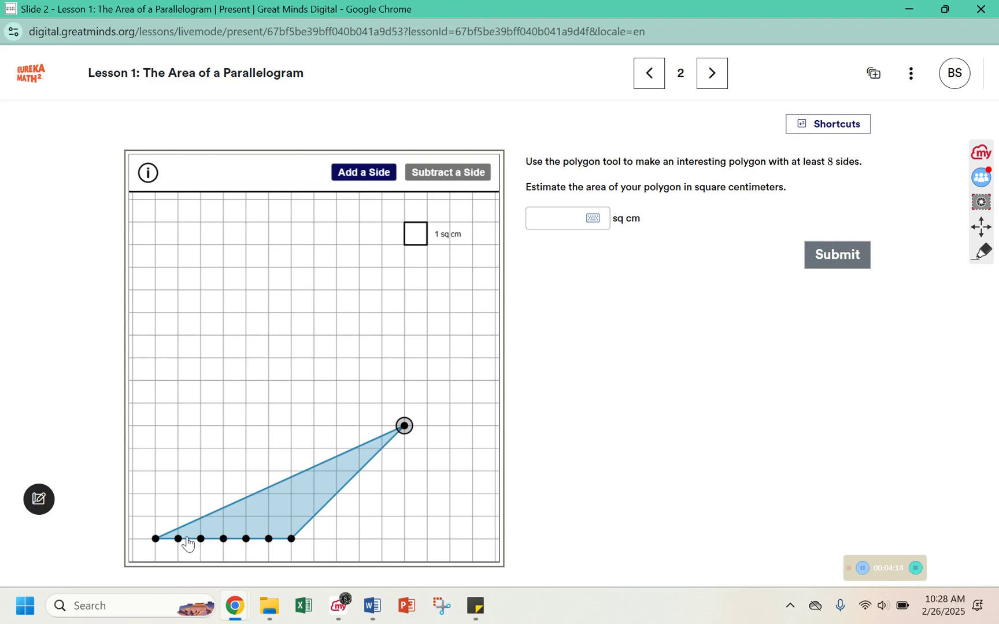
left_click_drag(156, 539, 359, 313)
left_click_drag(177, 539, 268, 358)
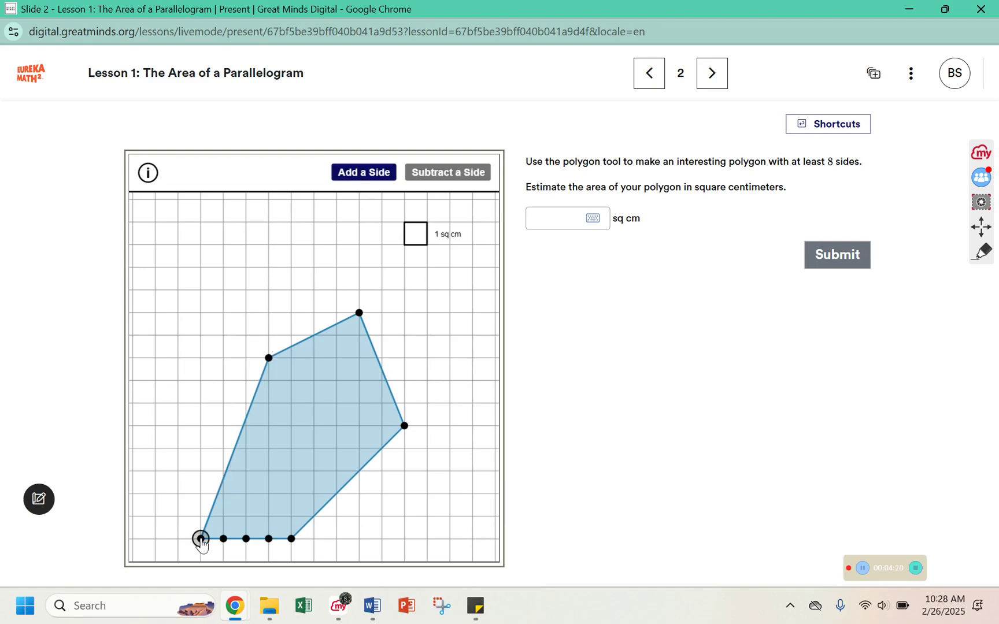
left_click_drag(201, 538, 315, 427)
left_click_drag(223, 540, 200, 471)
left_click_drag(247, 541, 265, 485)
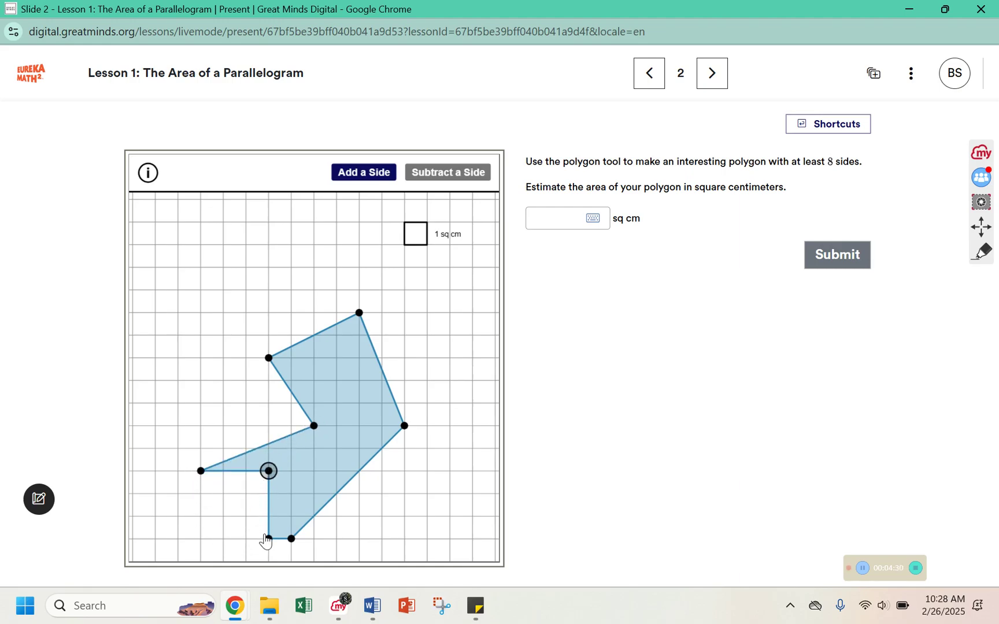
left_click_drag(269, 540, 224, 524)
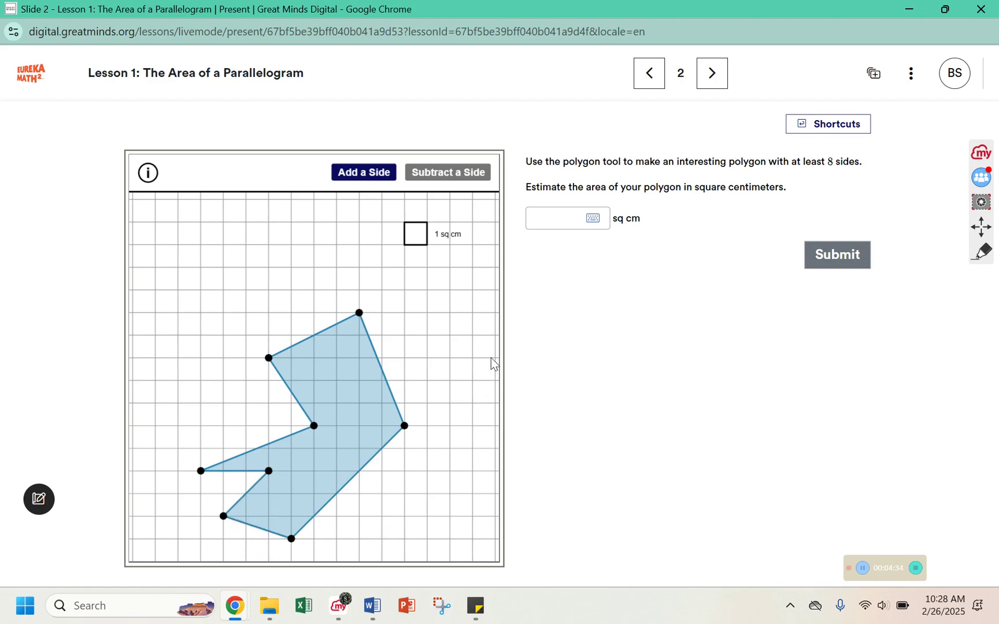
left_click(867, 568)
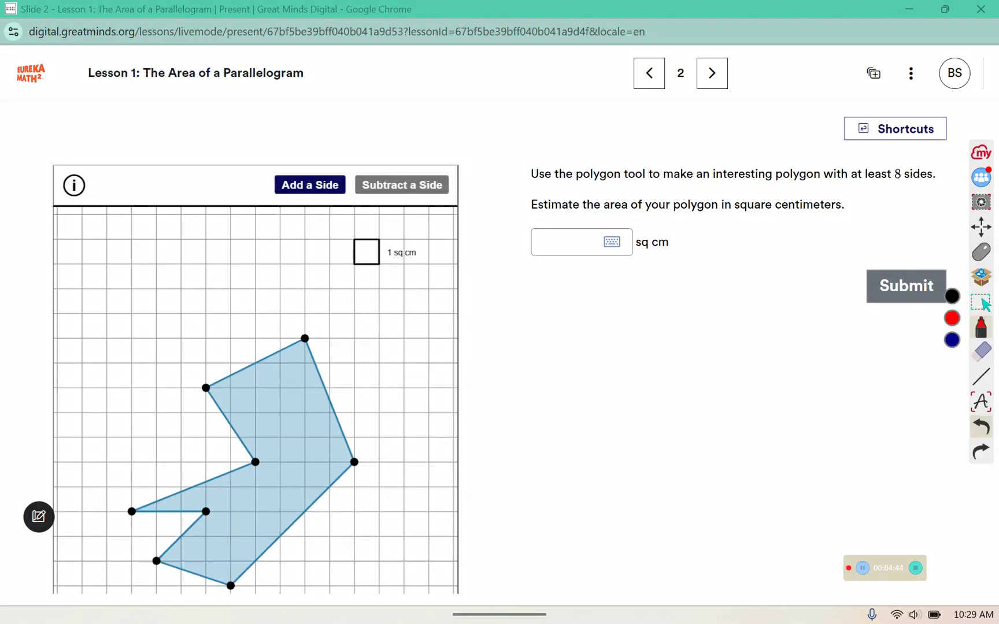
- Switch to the pink highlighter and mark the whole squares in the polygon's upper rows
left_click(981, 327)
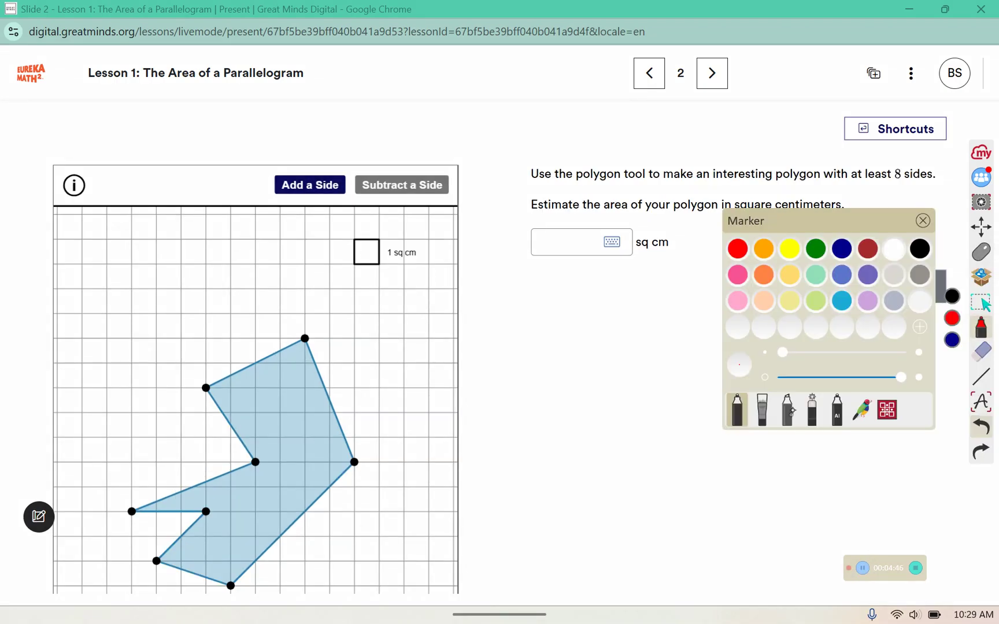
left_click(762, 409)
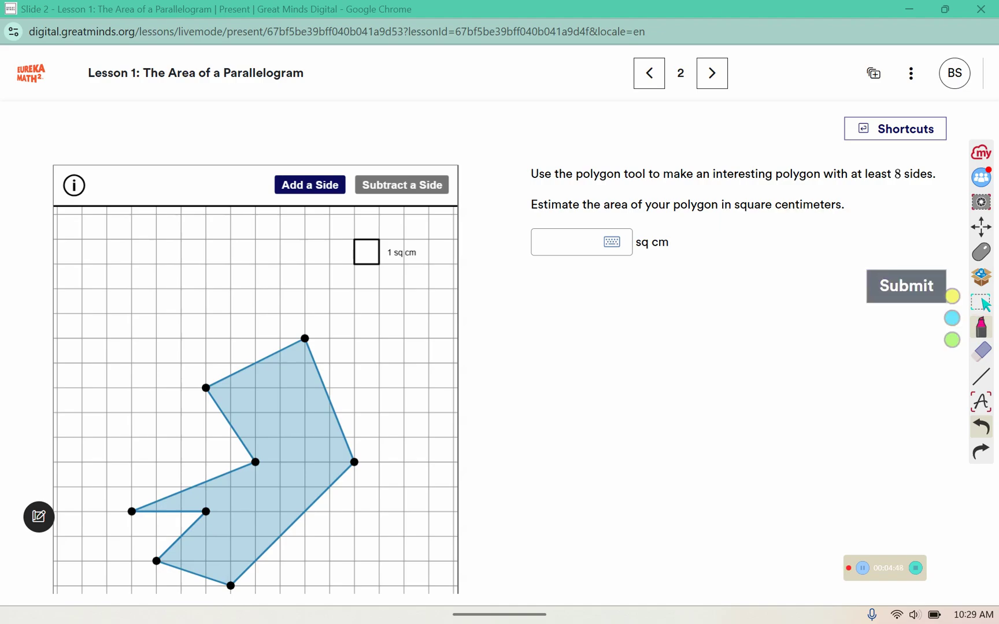
mouse_move(261, 364)
left_mouse_down()
mouse_move(271, 382)
mouse_move(297, 373)
left_mouse_up()
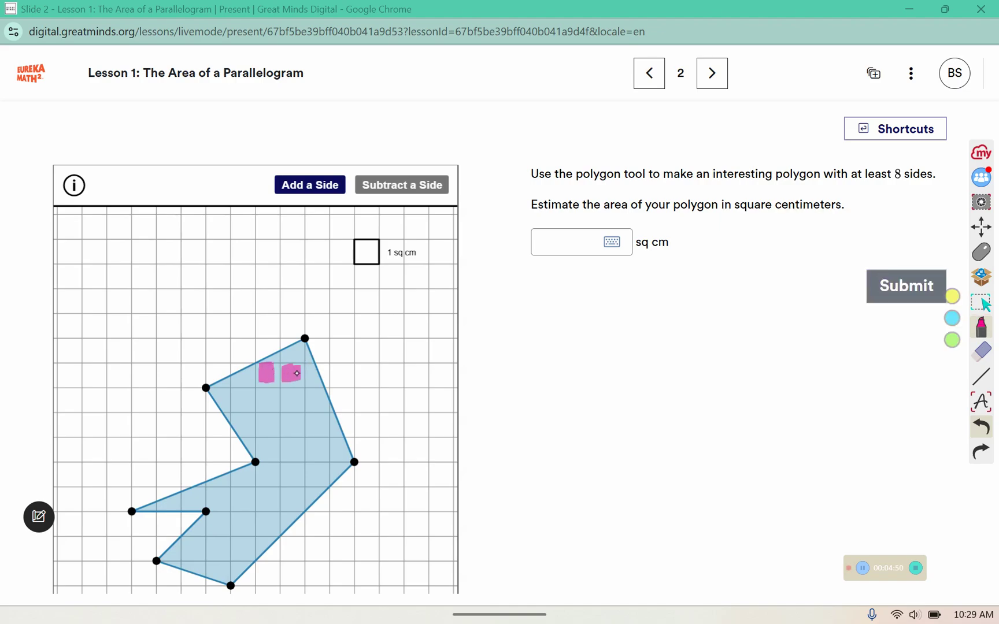
mouse_move(237, 391)
left_mouse_down()
mouse_move(245, 407)
mouse_move(276, 399)
left_mouse_up()
mouse_move(287, 392)
left_mouse_down()
mouse_move(321, 430)
mouse_move(325, 416)
left_mouse_up()
mouse_move(287, 416)
left_mouse_down()
mouse_move(292, 427)
mouse_move(270, 421)
mouse_move(263, 432)
mouse_move(267, 455)
mouse_move(272, 440)
left_mouse_up()
mouse_move(289, 439)
left_mouse_down()
mouse_move(296, 457)
mouse_move(313, 446)
mouse_move(317, 478)
mouse_move(271, 473)
left_mouse_up()
- Mark the lower rows of whole squares, then write the count 24 beside the grid
left_click_drag(210, 495, 224, 495)
left_click_drag(240, 495, 251, 496)
left_click_drag(265, 493, 290, 496)
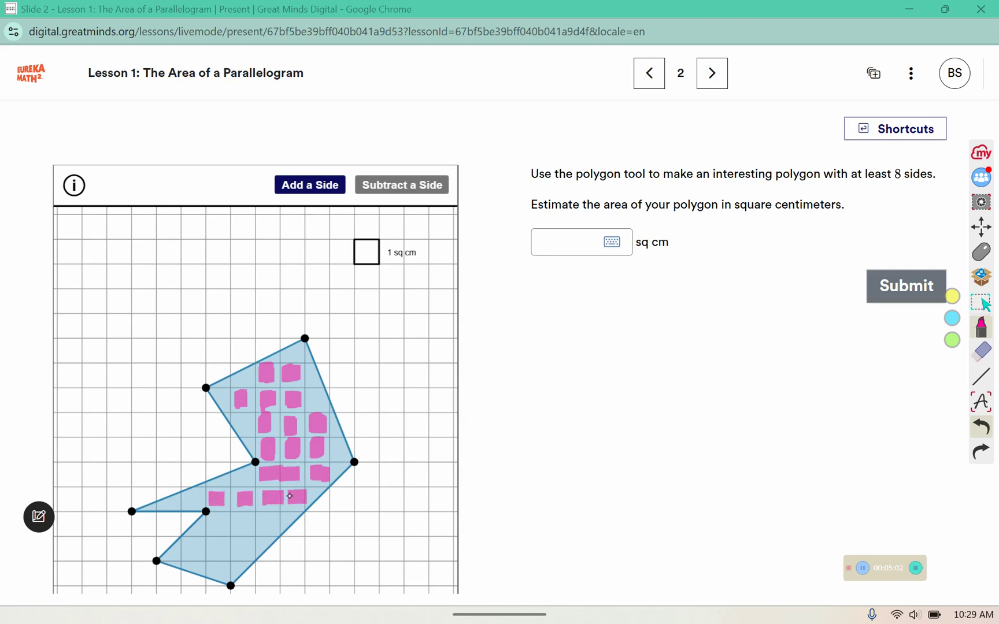
left_click_drag(209, 520, 274, 529)
left_click_drag(182, 546, 251, 547)
mouse_move(557, 353)
left_mouse_down()
mouse_move(570, 345)
mouse_move(589, 407)
left_mouse_up()
left_click_drag(596, 348, 629, 384)
left_click_drag(620, 342, 626, 413)
- Highlight the partial squares along the polygon's edges in green
left_click(953, 341)
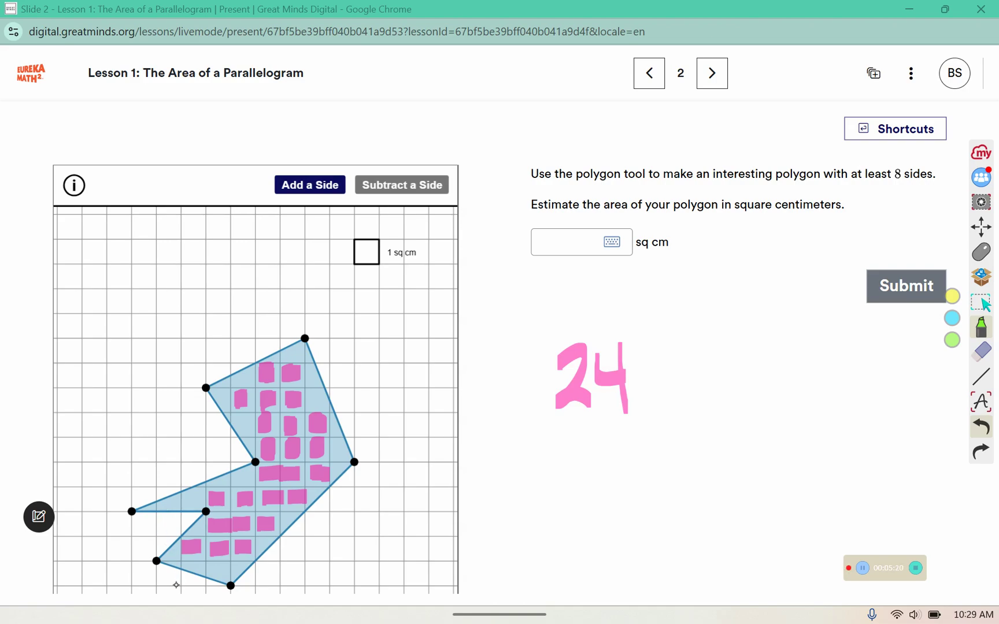
left_click_drag(223, 572, 198, 580)
left_click_drag(234, 580, 319, 484)
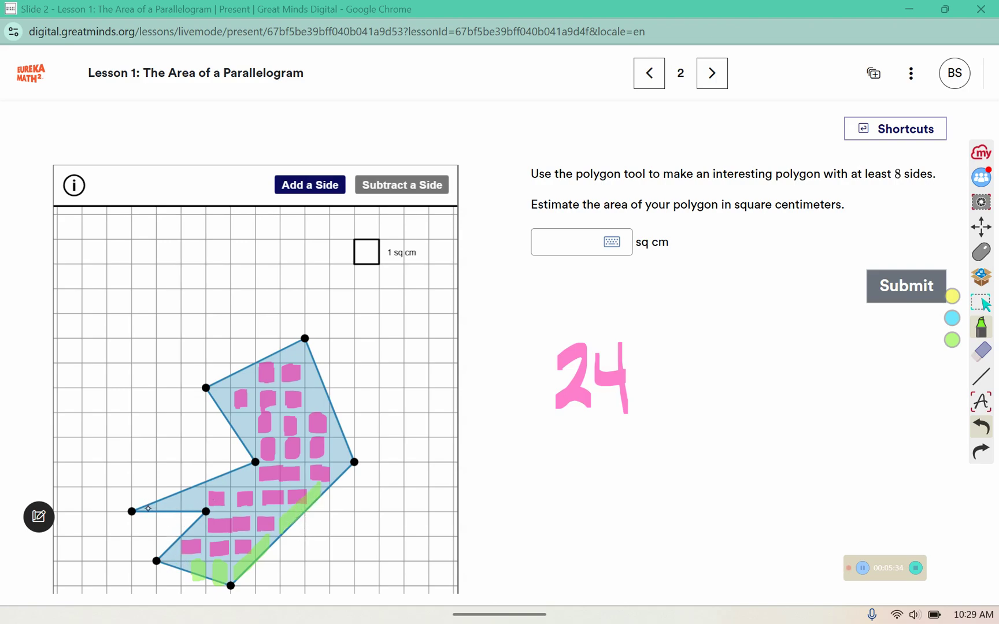
left_click_drag(148, 509, 171, 564)
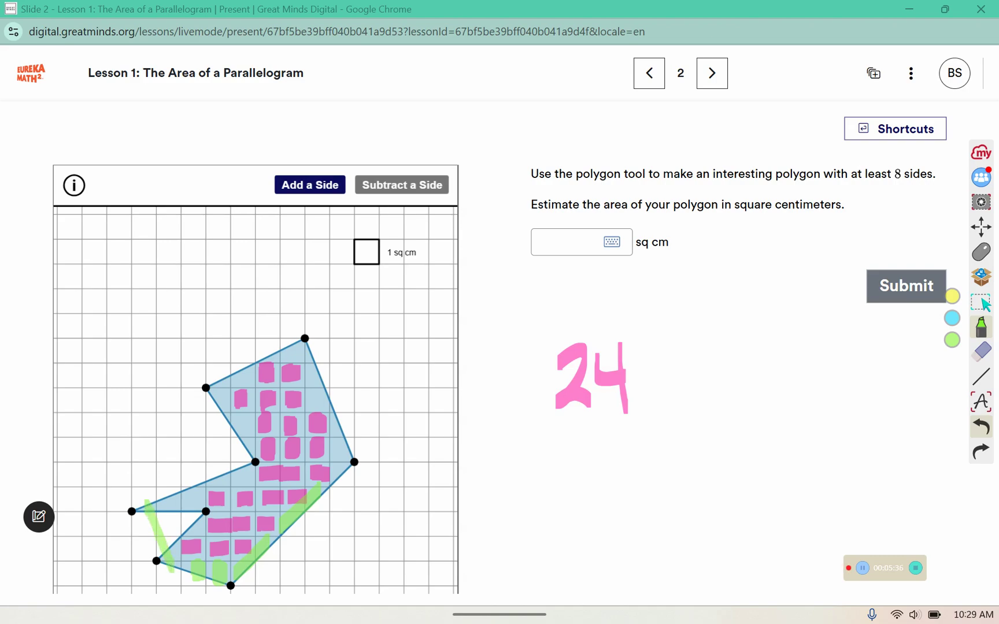
left_click_drag(217, 482, 258, 467)
mouse_move(222, 399)
left_mouse_down()
mouse_move(243, 448)
mouse_move(234, 416)
mouse_move(234, 429)
left_mouse_up()
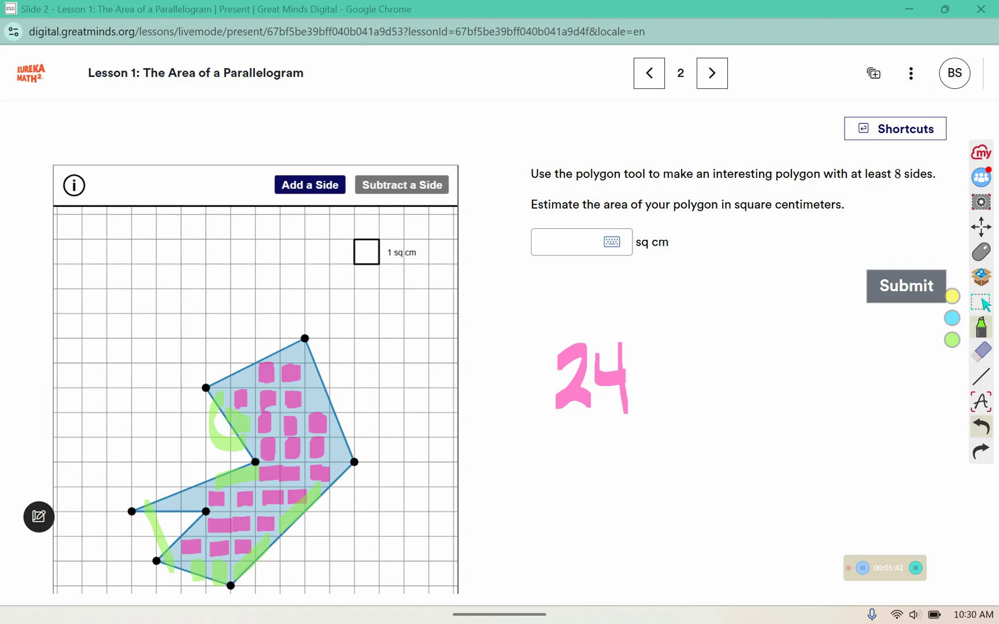
mouse_move(243, 380)
left_mouse_down()
mouse_move(279, 349)
mouse_move(315, 347)
mouse_move(311, 340)
left_mouse_up()
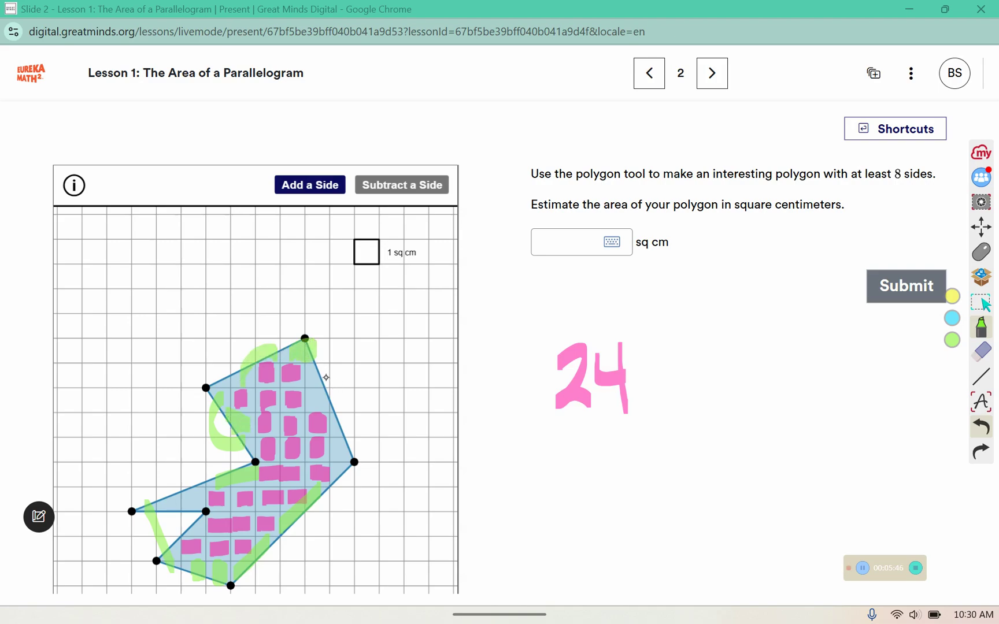
mouse_move(314, 376)
left_mouse_down()
mouse_move(333, 410)
mouse_move(317, 441)
mouse_move(335, 429)
mouse_move(339, 454)
left_mouse_up()
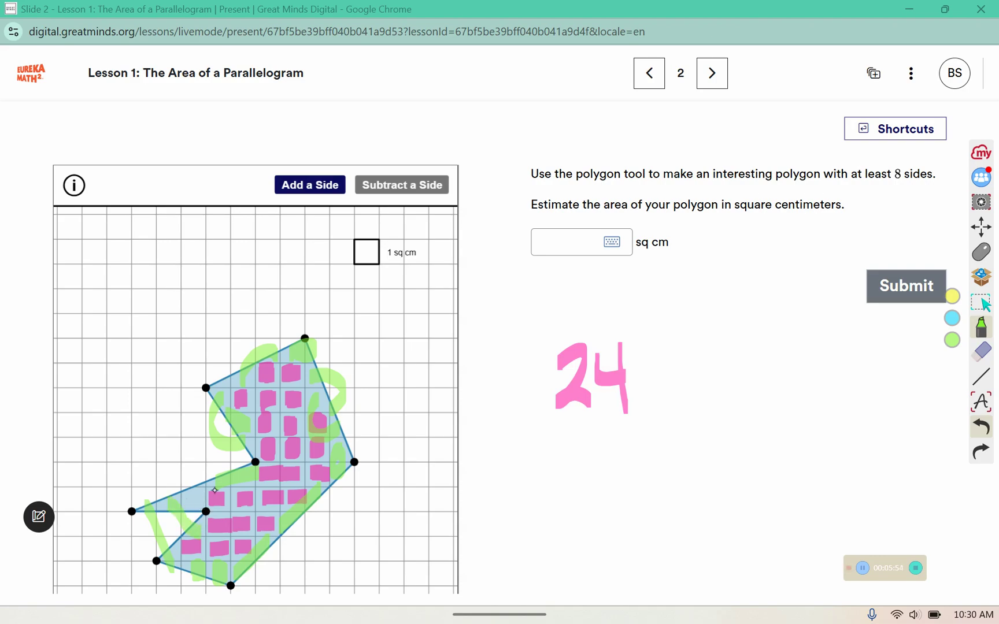
mouse_move(202, 477)
left_mouse_down()
mouse_move(196, 372)
mouse_move(220, 387)
left_mouse_up()
- Handwrite 24 + 14 = 38 beside the grid to total the area
left_click_drag(546, 428, 553, 496)
left_click_drag(588, 436, 614, 460)
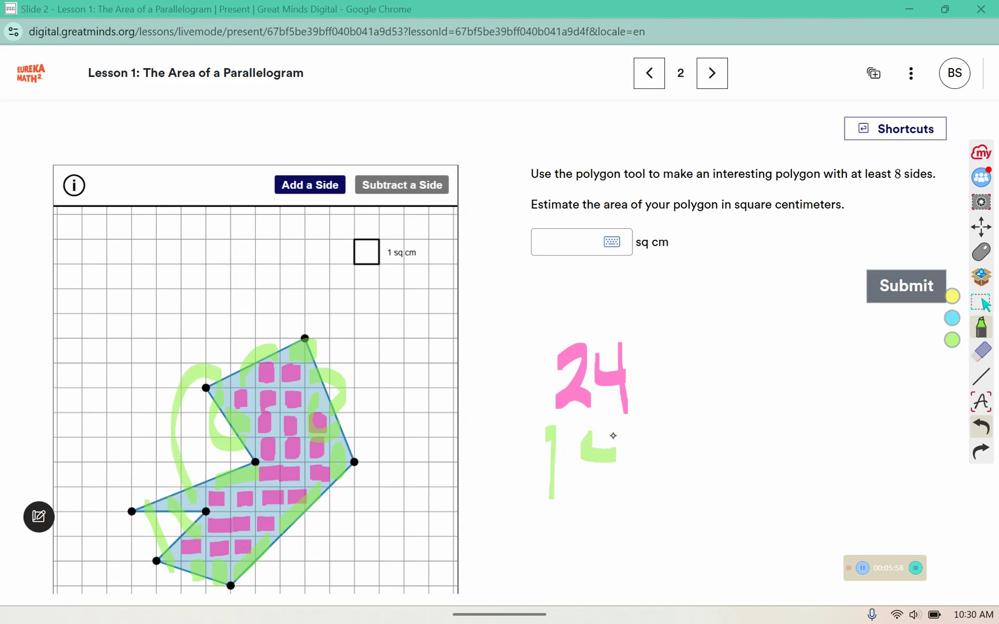
left_click_drag(608, 422, 610, 495)
left_click_drag(527, 515, 724, 490)
left_click(952, 318)
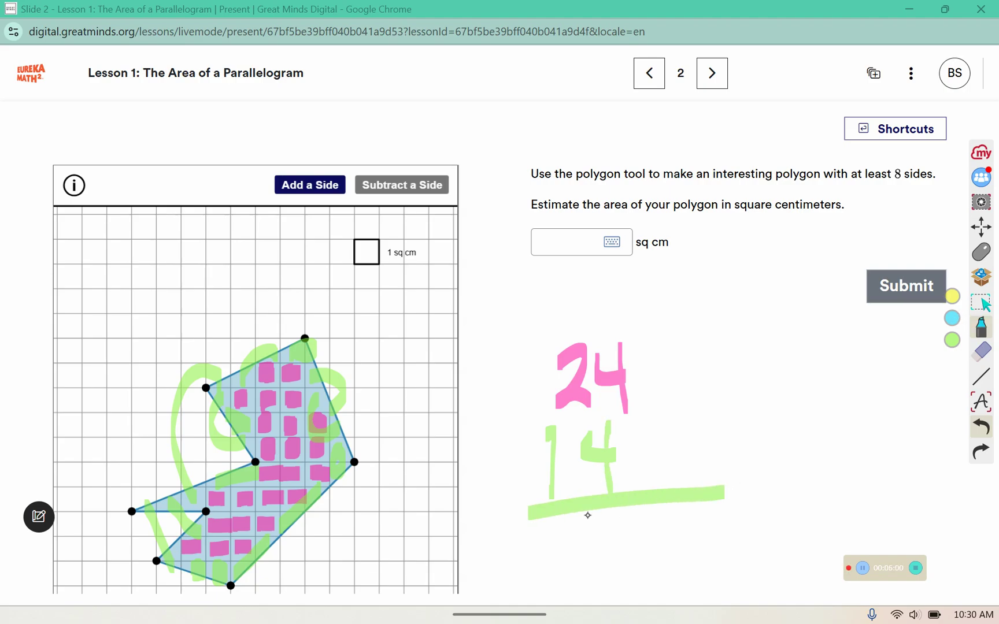
mouse_move(589, 513)
left_mouse_down()
mouse_move(606, 552)
mouse_move(611, 520)
left_mouse_up()
left_click_drag(548, 523, 552, 571)
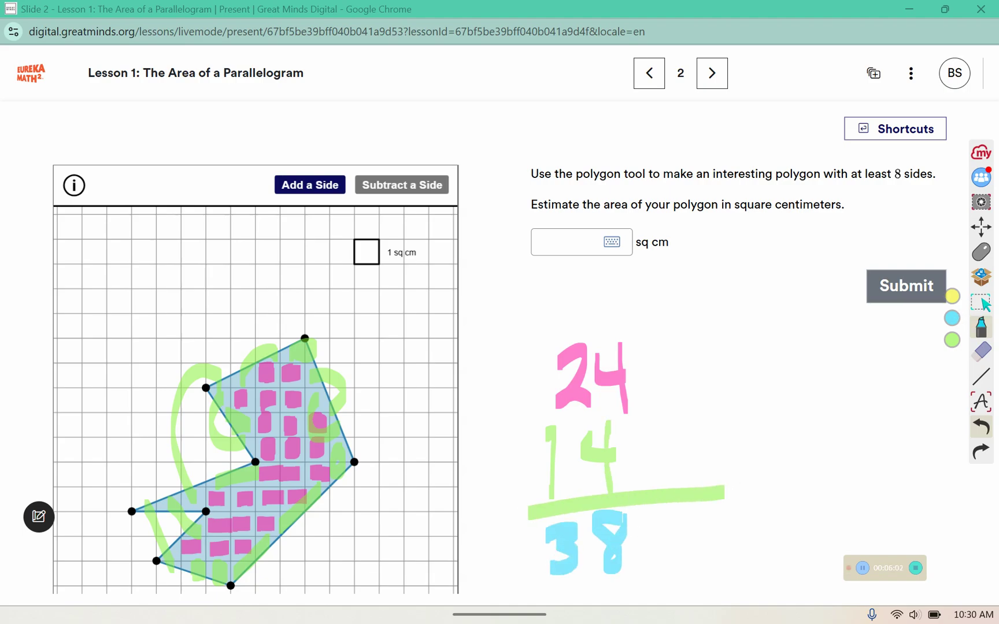
- Submit 38 sq cm as the polygon's area and advance to the next slide
key("ctrl+o")
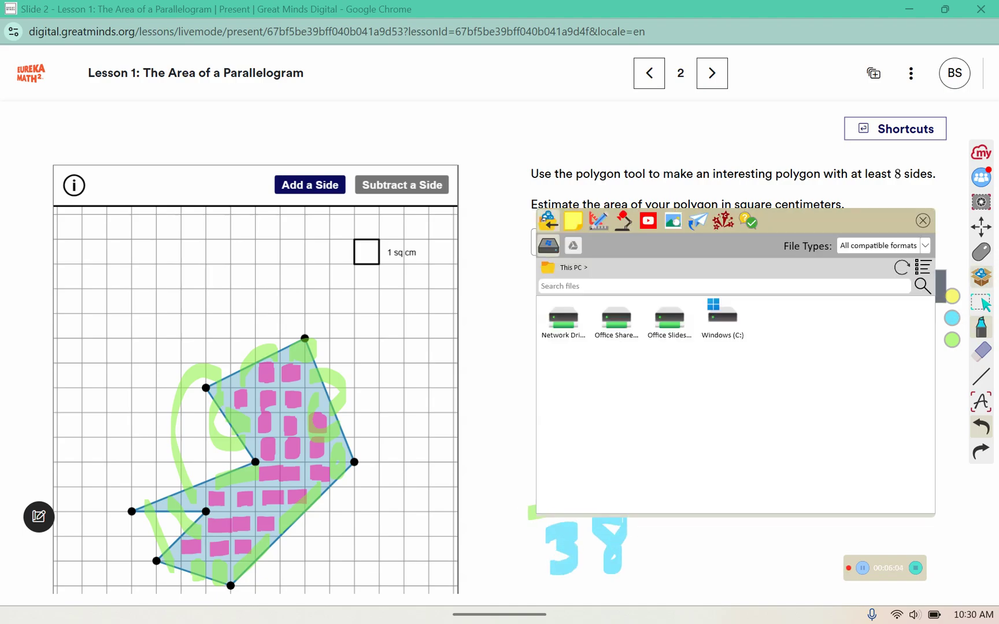
left_click(922, 220)
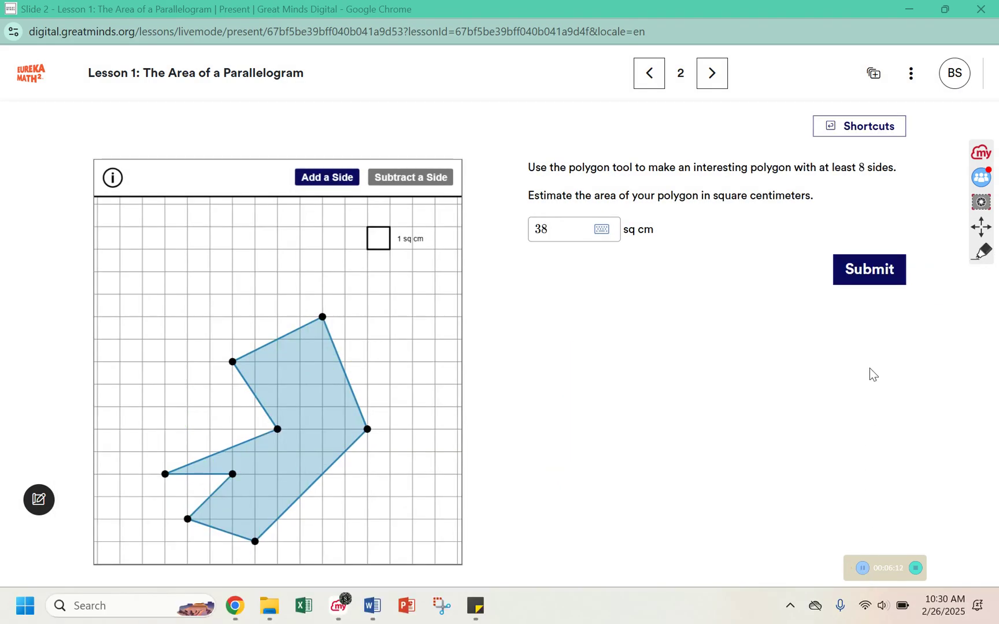
left_click(870, 283)
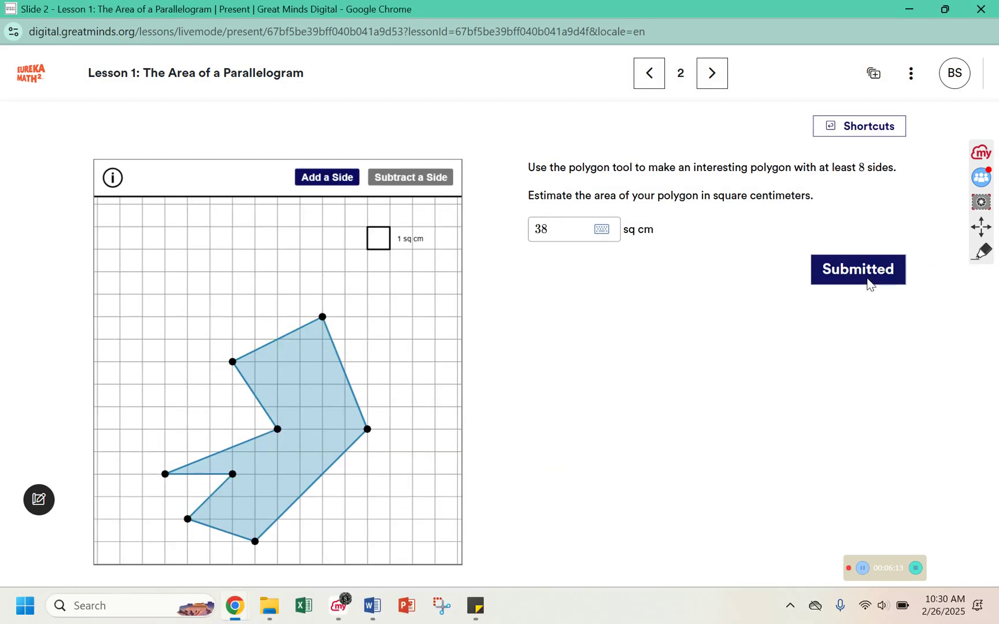
left_click(712, 72)
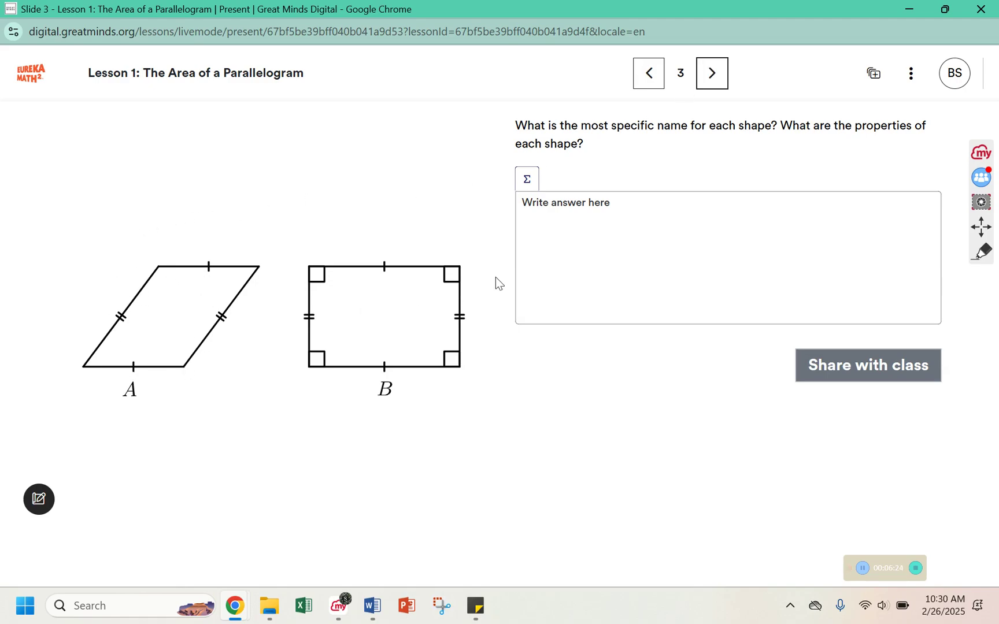
- Write that A is a parallelogram with two sets of parallel sides, and B is a rectangle with four right angles
left_click(556, 253)
type("A ")
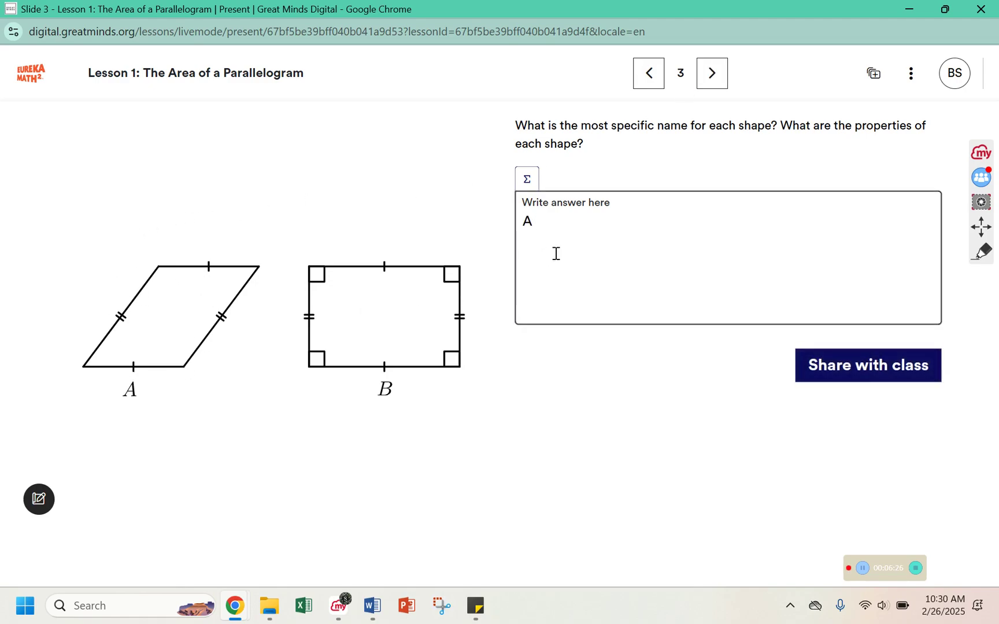
type("is a parallelogram")
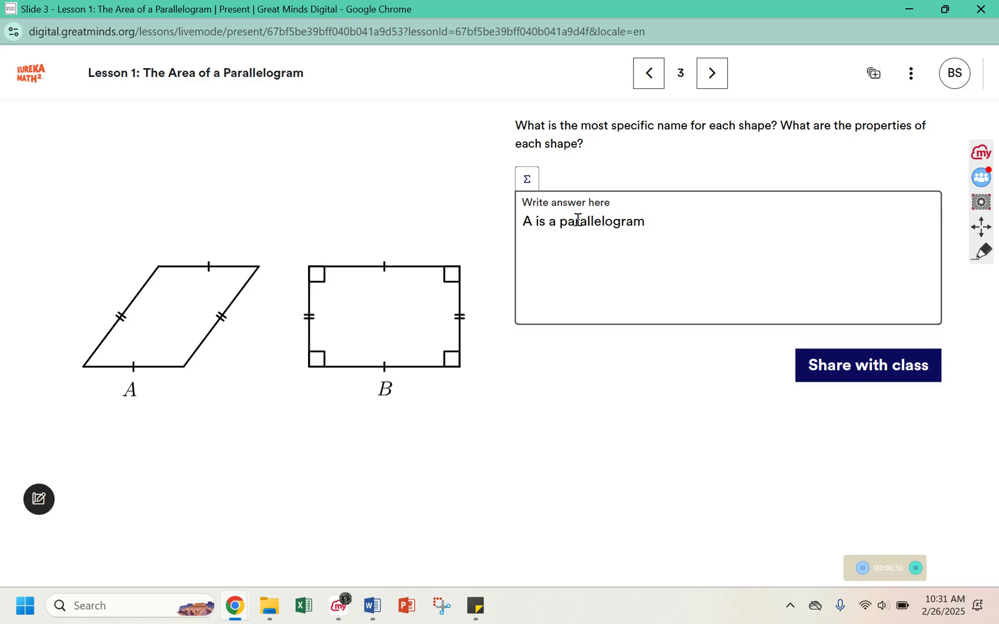
type("and it has two se")
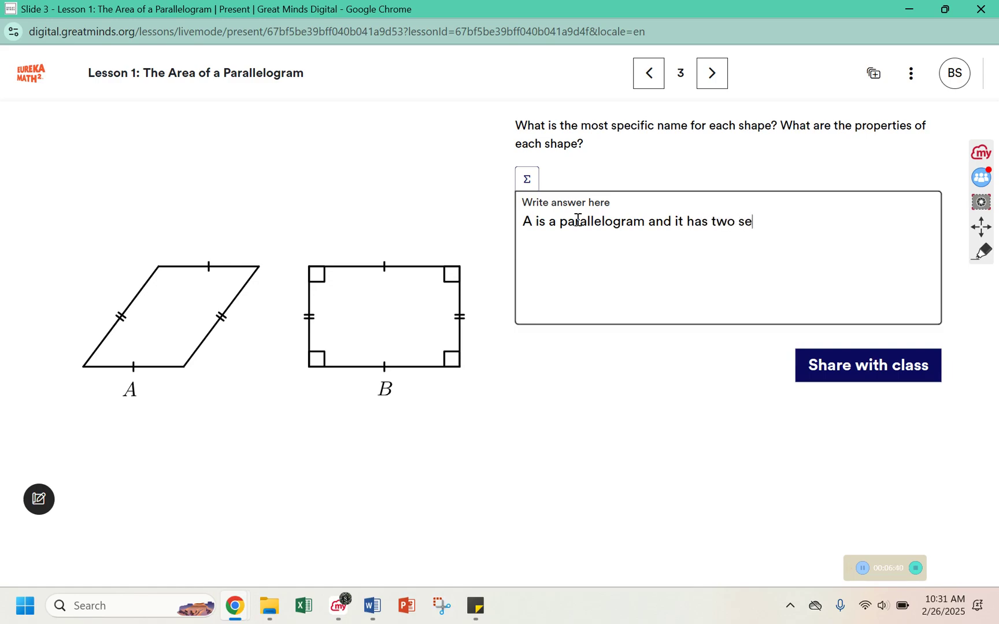
type("ts of sides that are ")
type("ap")
key("BackSpace")
key("BackSpace")
type("paral")
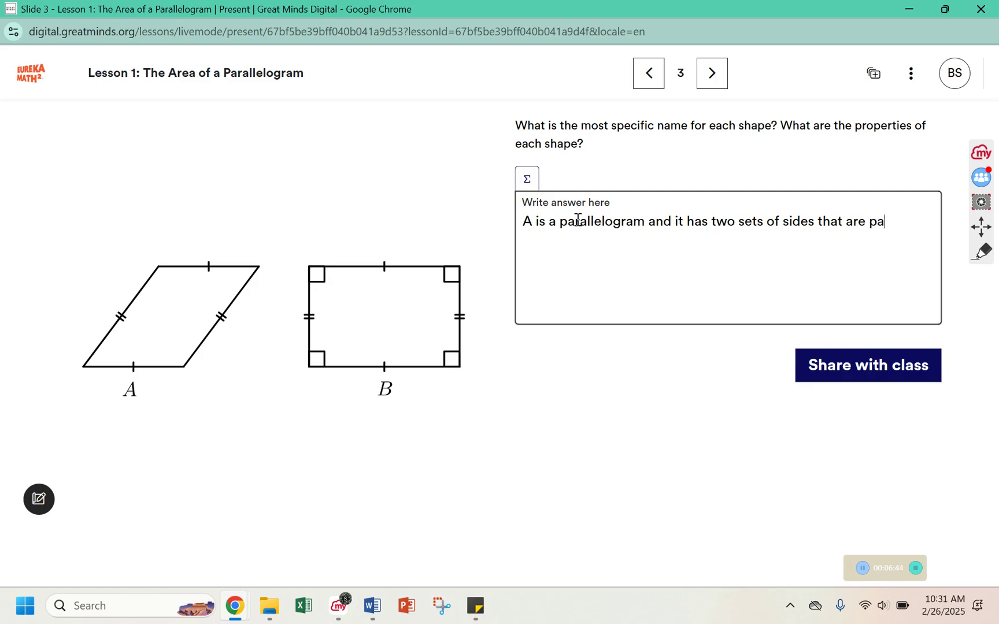
type("lel")
type("B is ")
type("a rect")
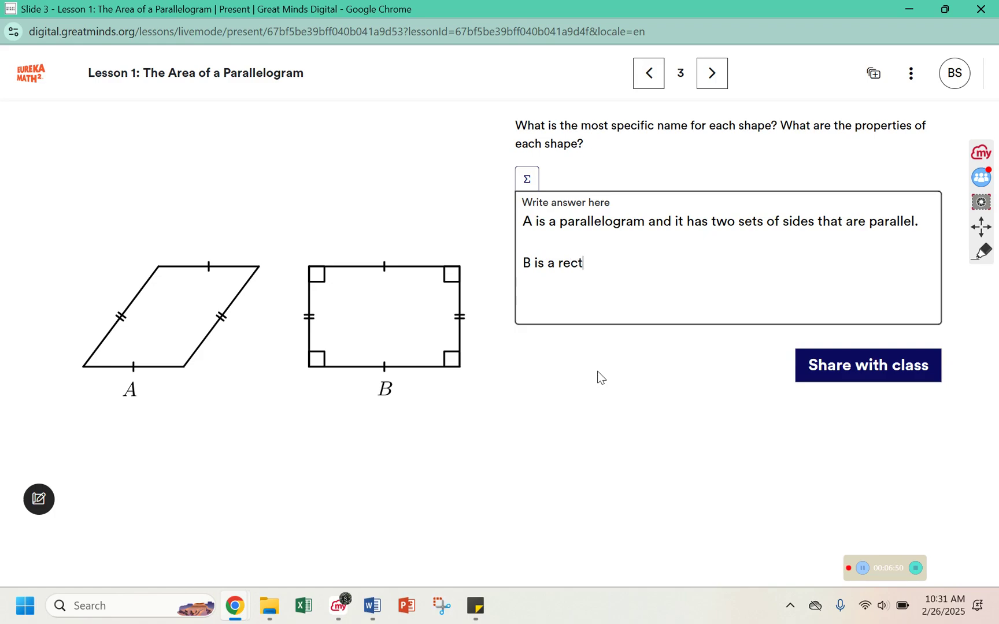
type("g")
type("ngle")
type(" and it has t")
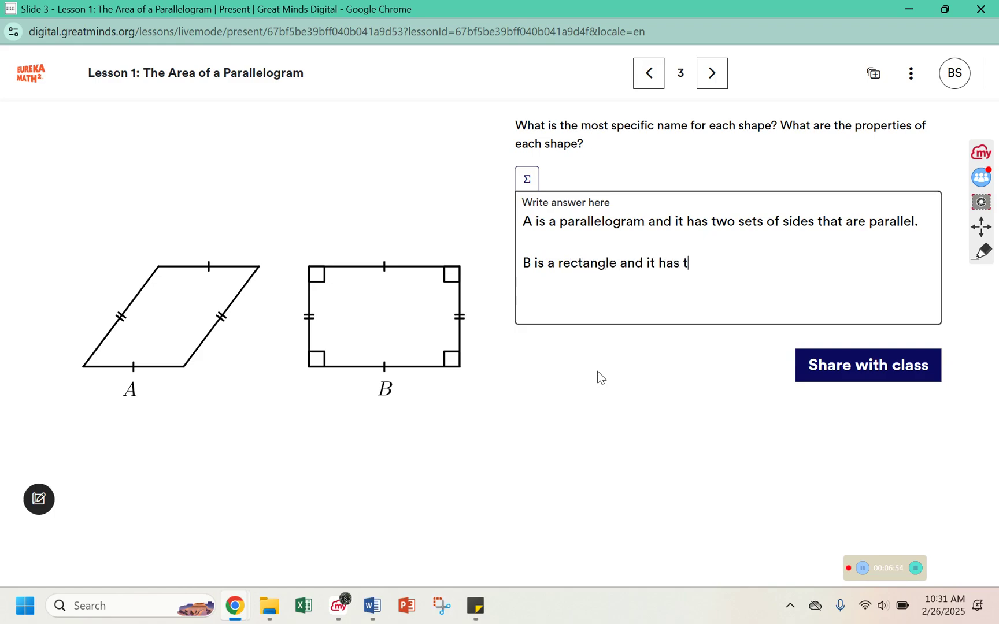
type("wo sets of paral")
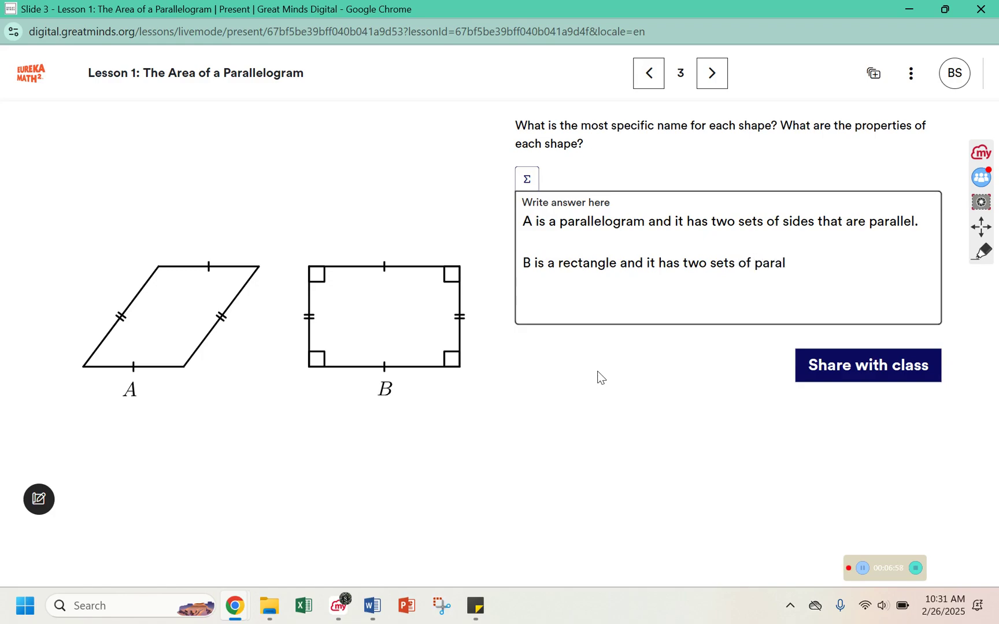
type("lel sides")
type(", four right ")
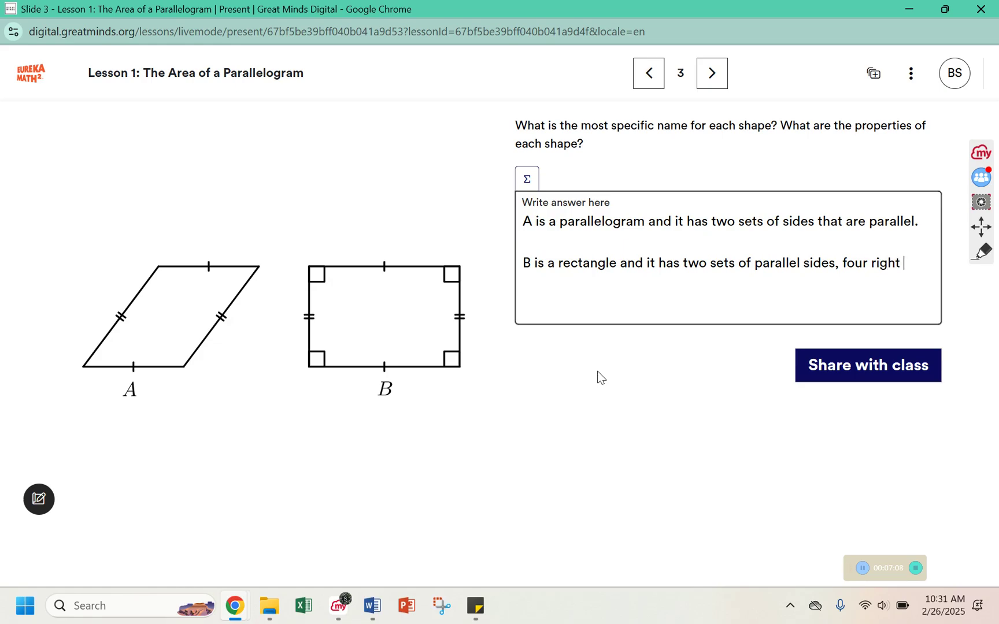
type("angles, and ")
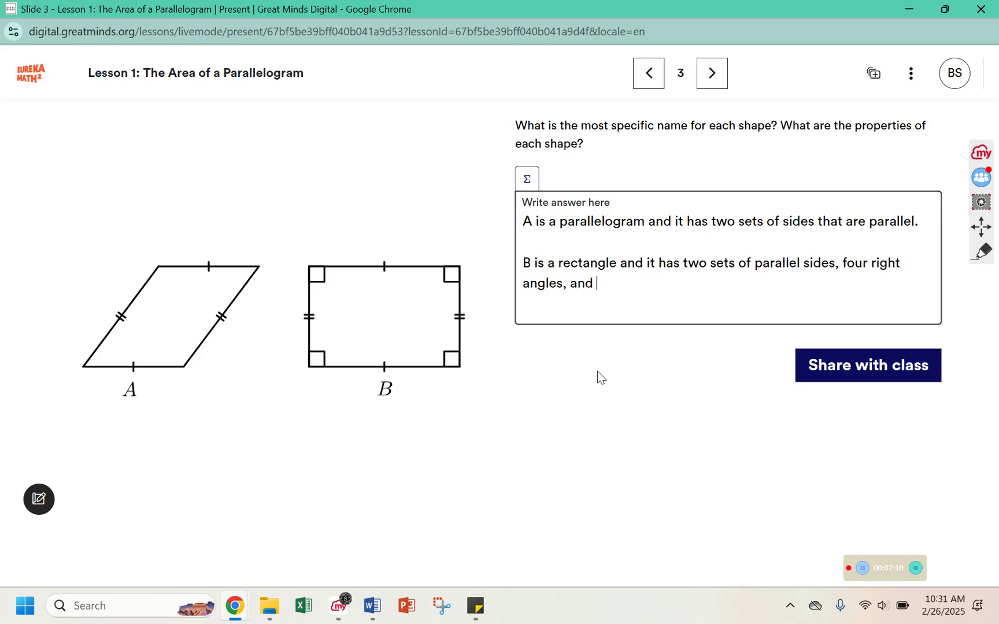
type("two set")
key("BackSpace")
type("ets of sides that are")
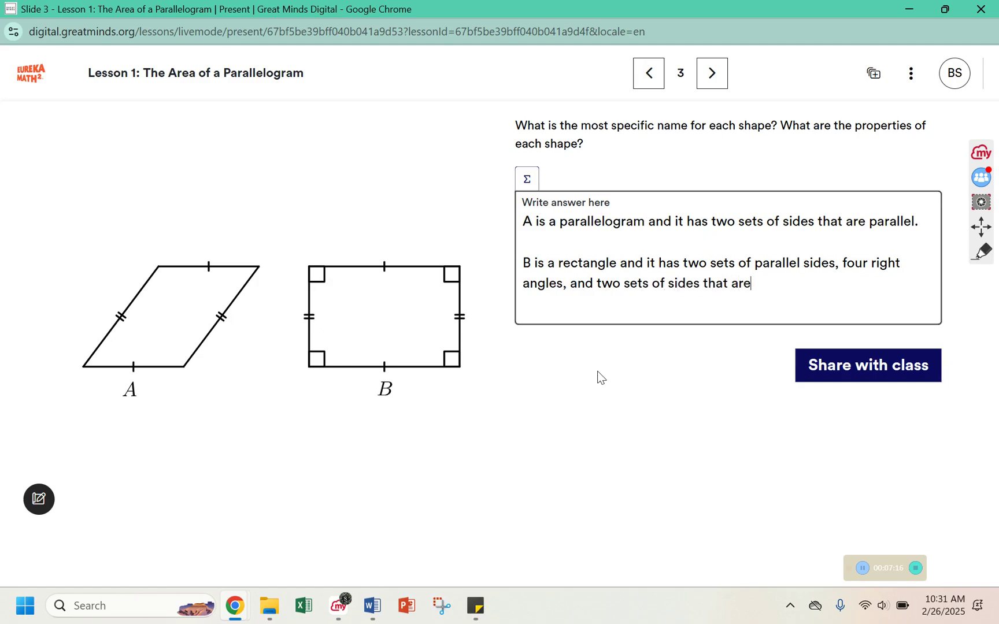
type(" the same length")
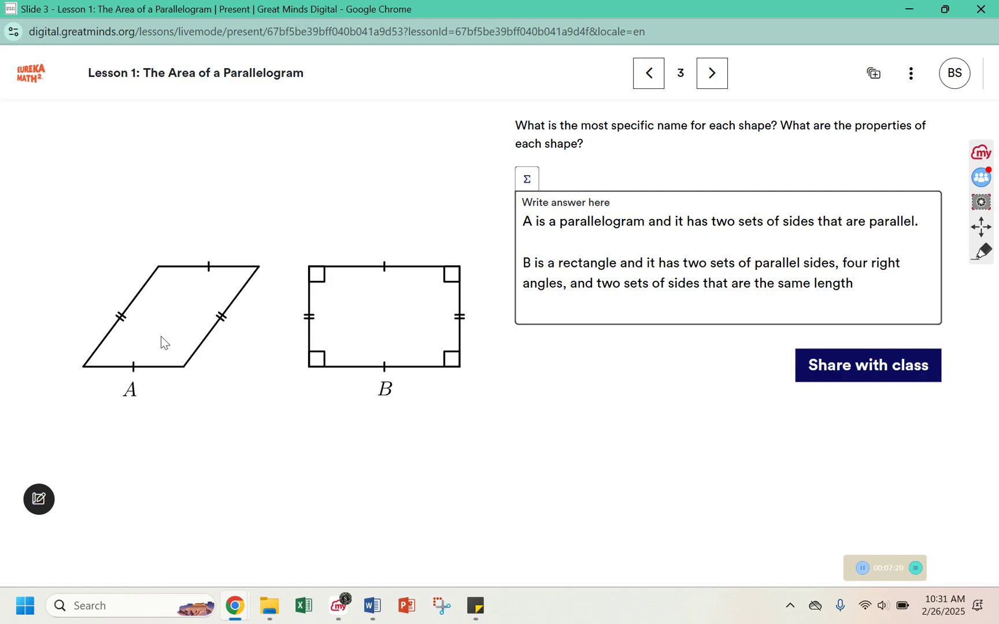
- Add that A has two sets of same-length sides, then share the answer with the class
left_click(925, 225)
type("and two set")
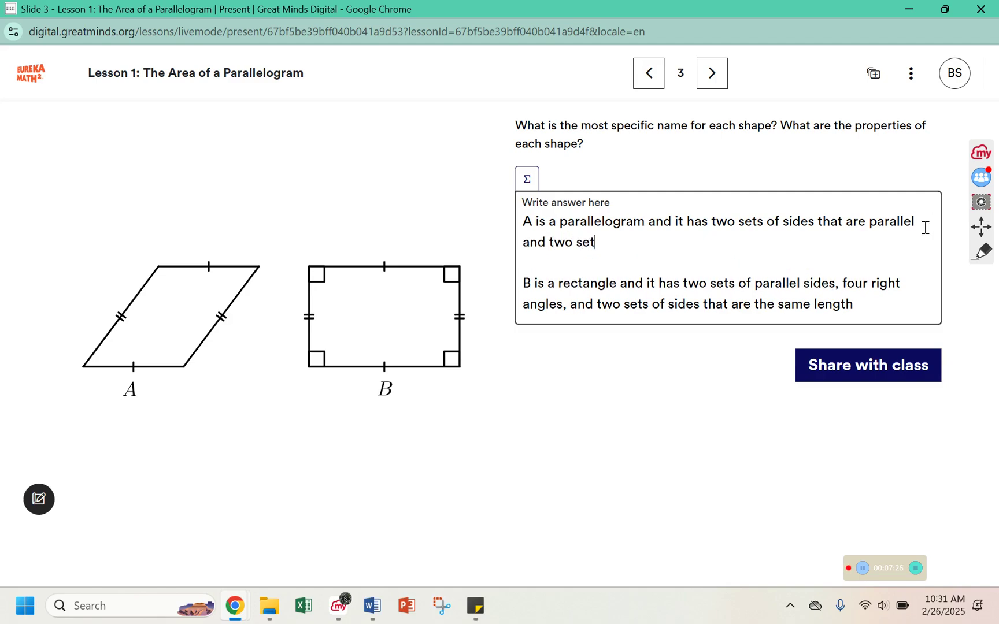
type("s of sides th")
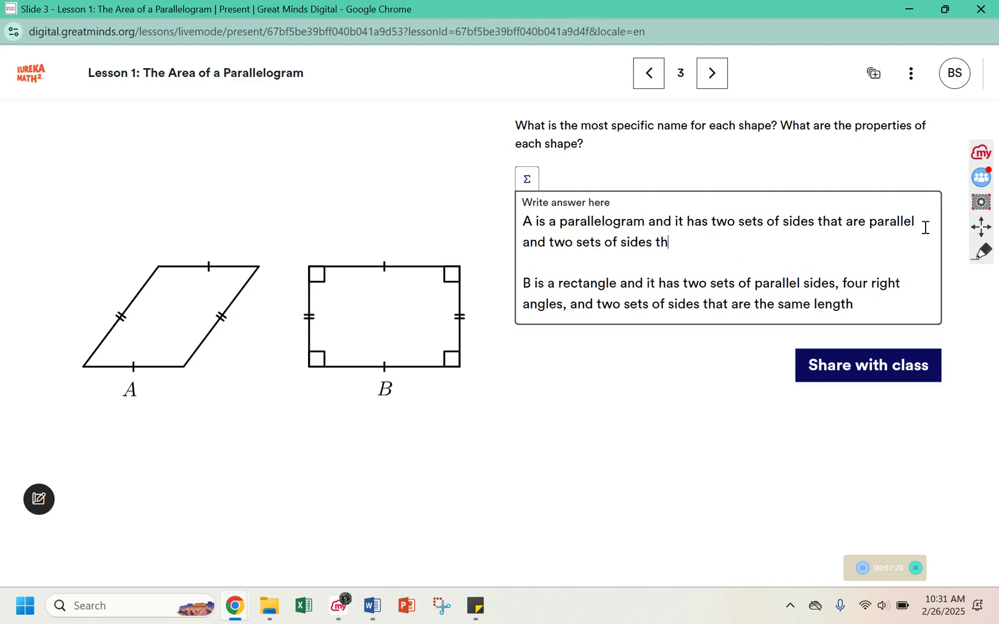
type("at are the sa")
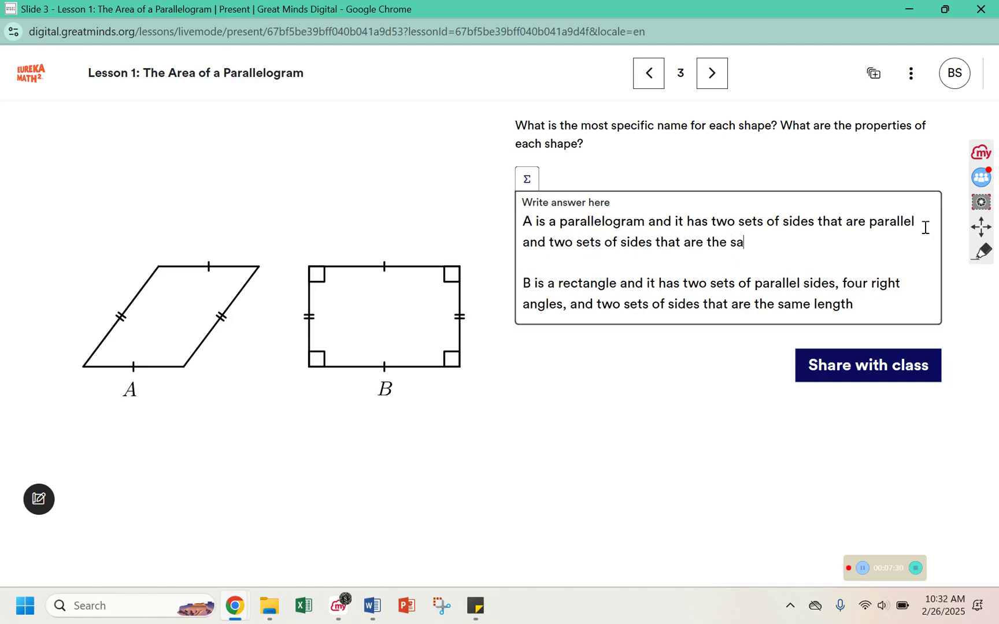
type("me lengt  B is a rectangle and it has t")
key("BackSpace")
key("BackSpace")
type("th.")
left_click(895, 307)
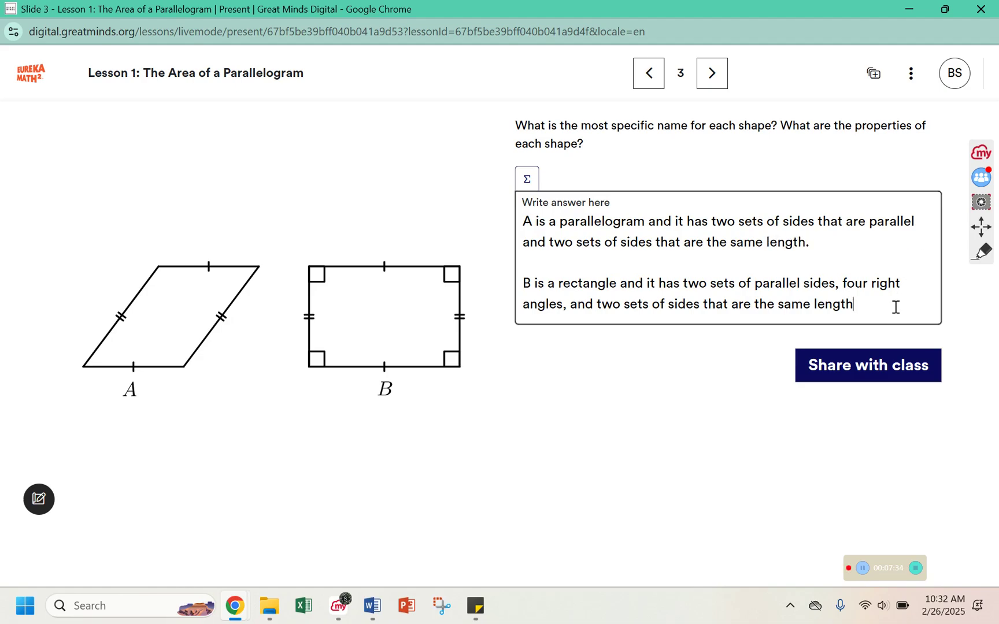
left_click(720, 377)
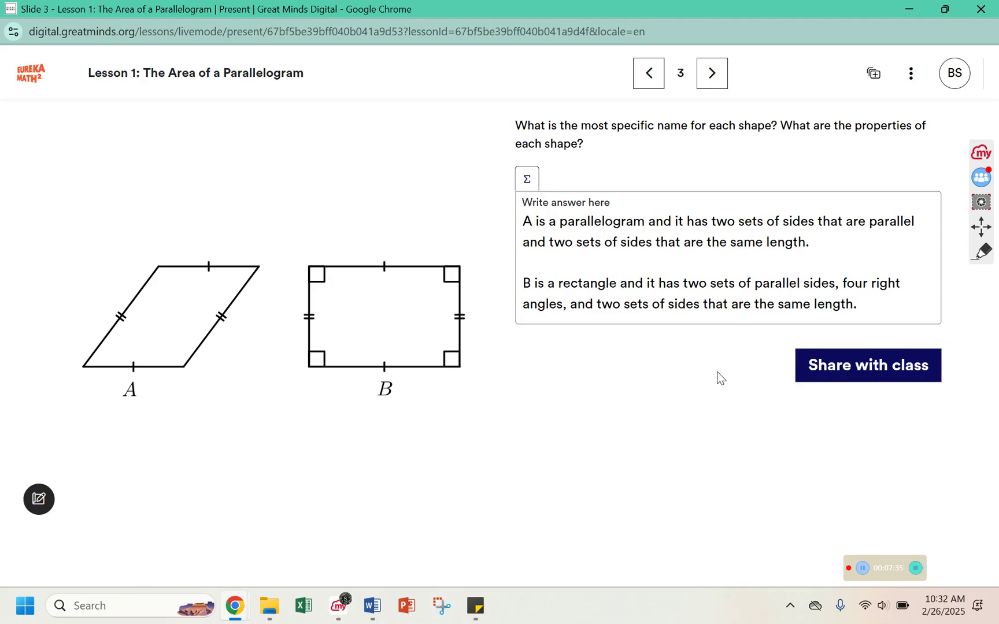
left_click(878, 370)
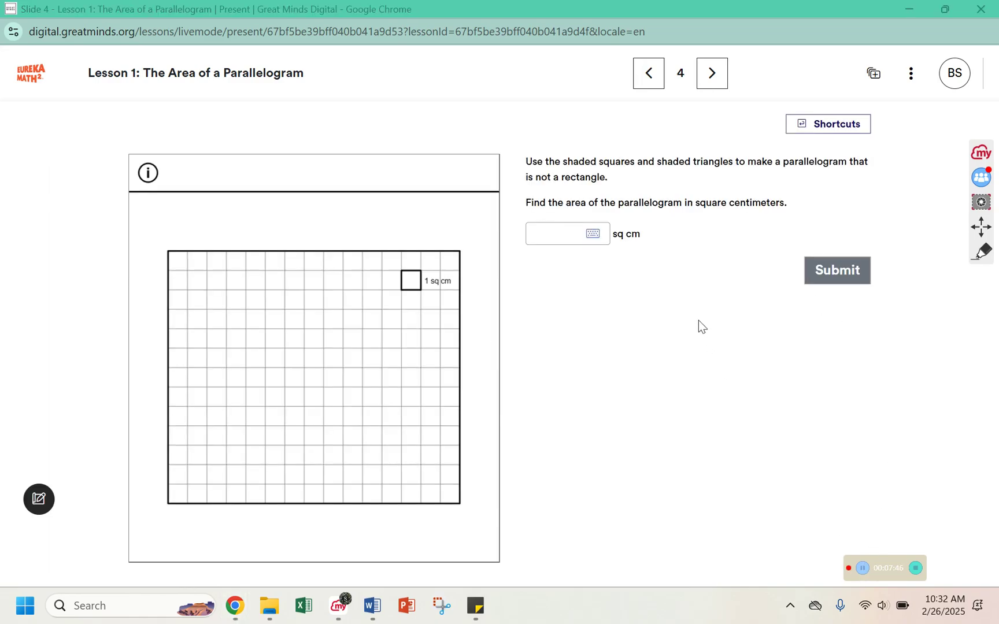
- Shade a block of grid squares, turning two of the pieces into triangles
left_click(260, 346)
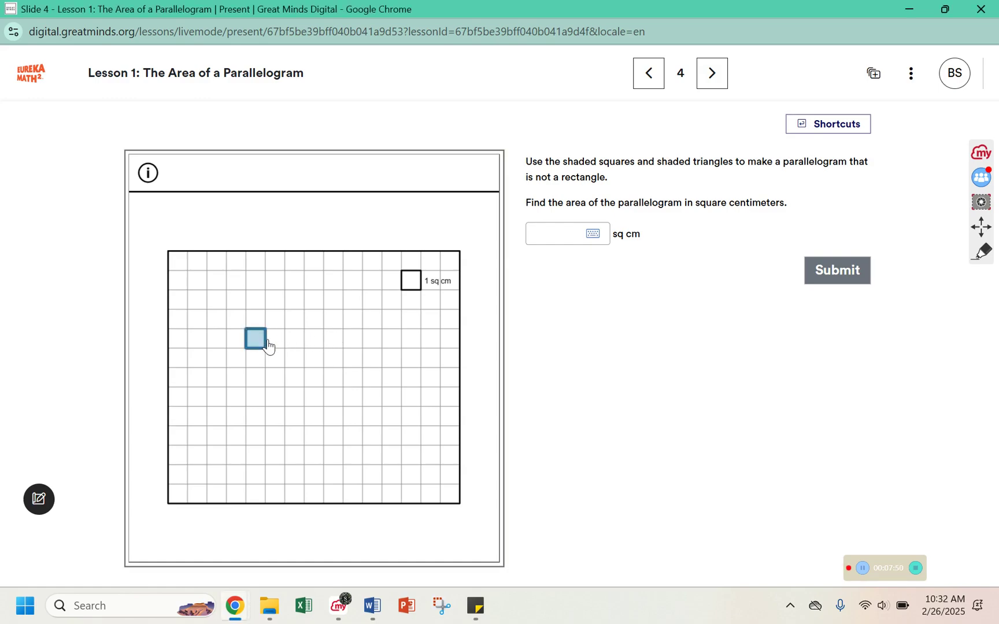
left_click(275, 345)
key("space")
left_click(255, 320)
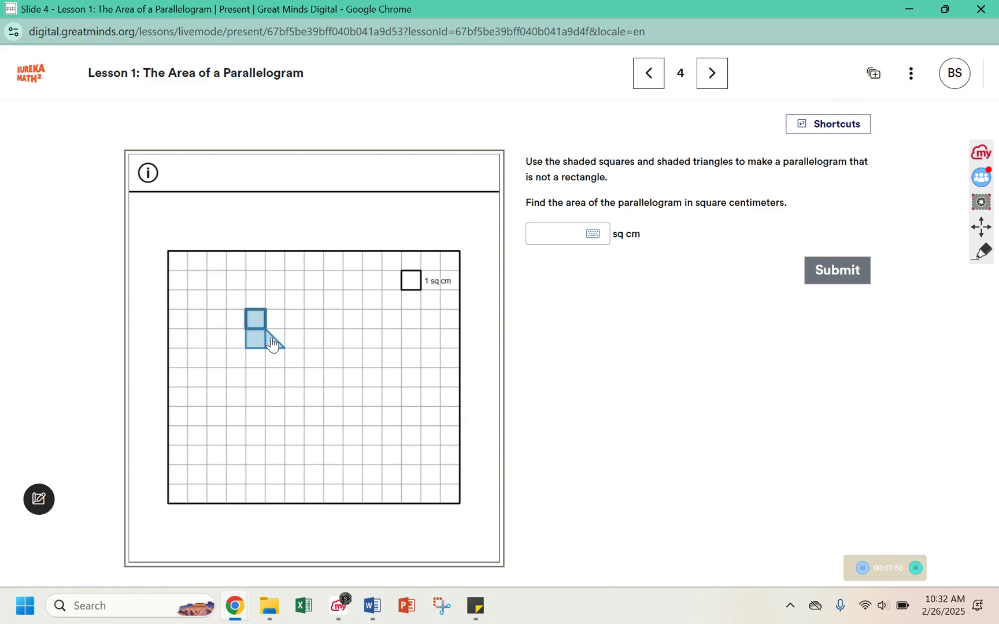
key("space")
left_click(239, 324)
left_click(239, 340)
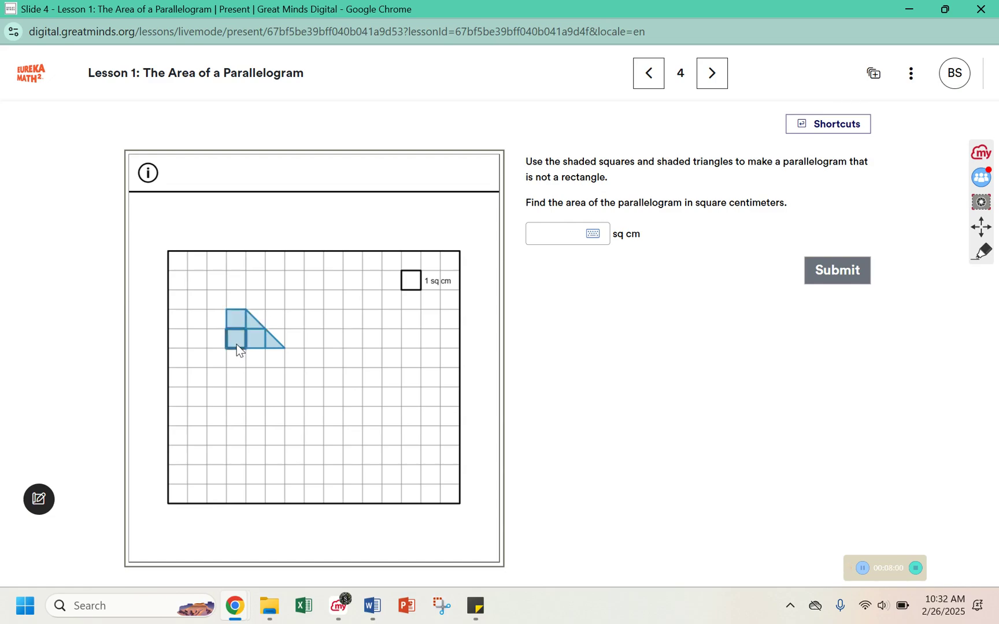
left_click(218, 341)
left_click(216, 318)
left_click(217, 358)
left_click(236, 357)
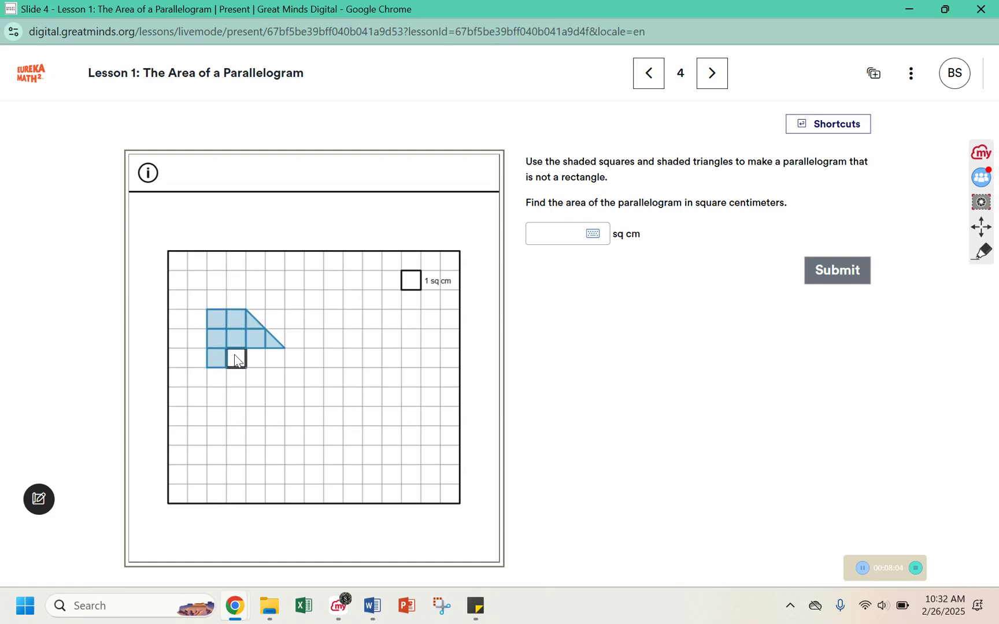
left_click(256, 358)
left_click(275, 358)
- Rotate the right-hand triangles so the shape's edges slant into a parallelogram
left_click(273, 366)
left_click(281, 357)
left_click(281, 342)
left_click(283, 345)
left_click(283, 341)
left_click(282, 342)
left_click(278, 346)
left_click(276, 361)
left_click(277, 363)
left_click(276, 345)
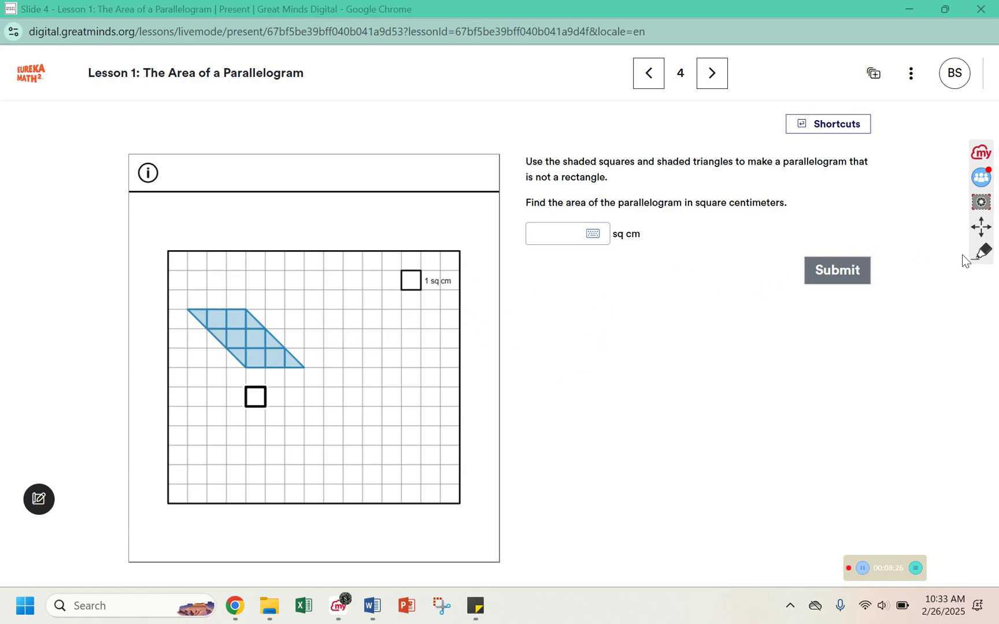
left_click(981, 254)
left_click(981, 256)
- Highlight the parallelogram's squares in green and its triangles in blue
left_click(982, 255)
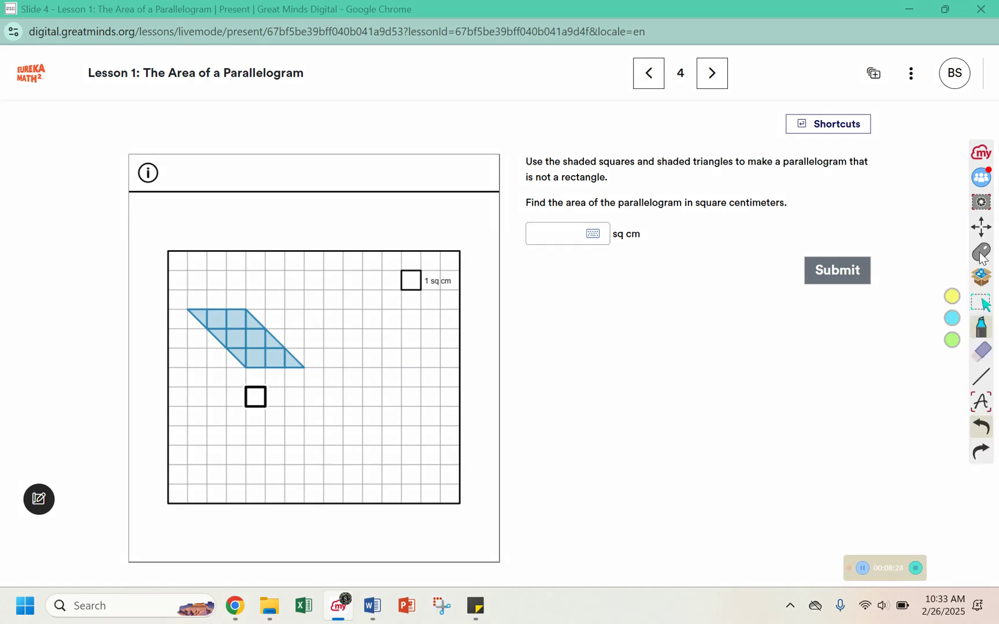
left_click(953, 341)
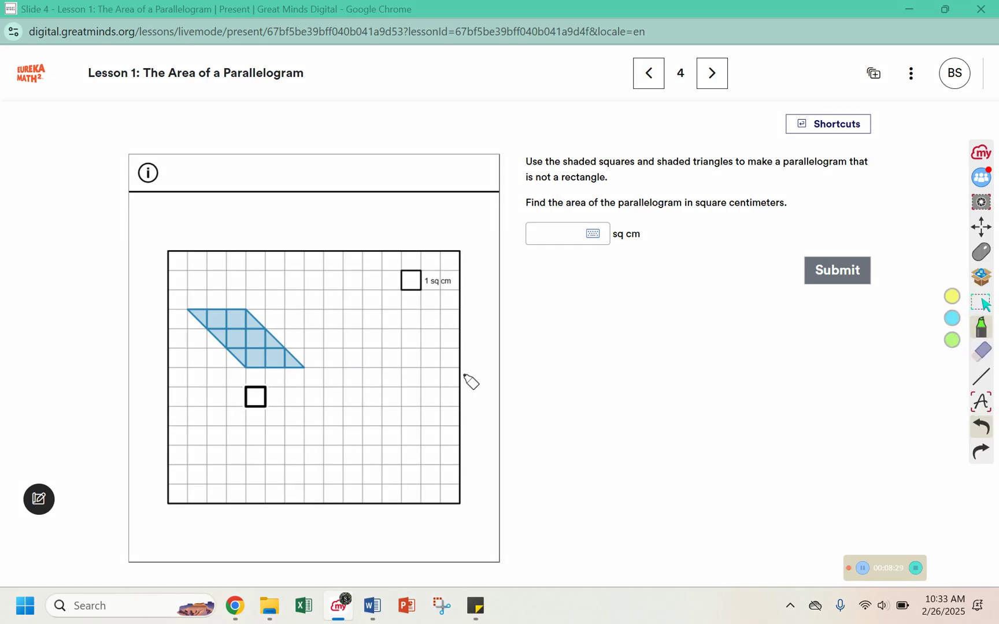
left_click(212, 319)
mouse_move(213, 319)
left_mouse_down()
mouse_move(245, 321)
mouse_move(236, 345)
mouse_move(263, 343)
mouse_move(266, 365)
mouse_move(281, 360)
left_mouse_up()
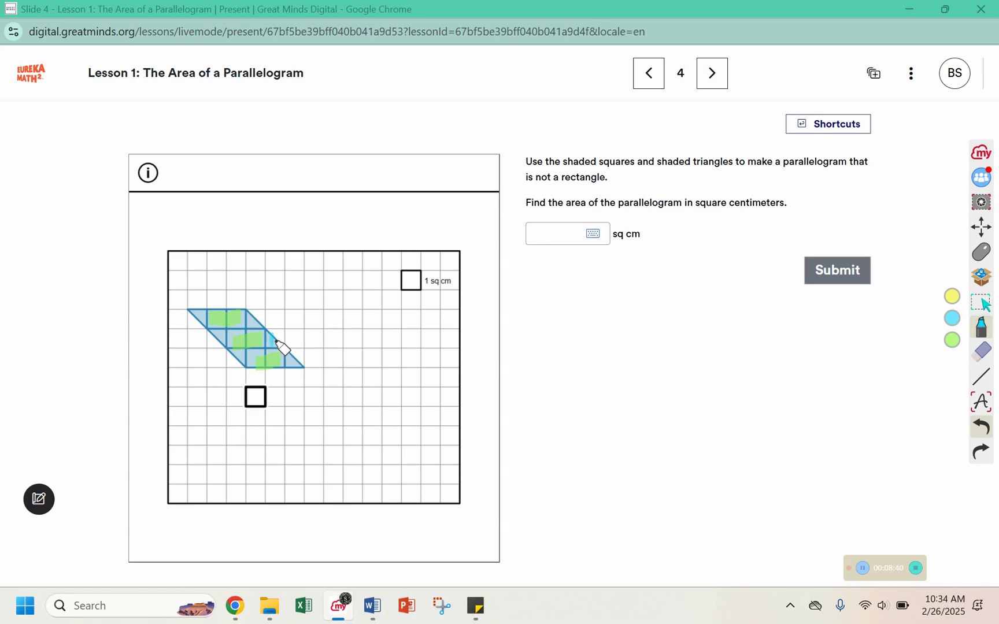
mouse_move(277, 338)
left_mouse_down()
mouse_move(308, 367)
mouse_move(292, 364)
left_mouse_up()
mouse_move(188, 312)
left_mouse_down()
mouse_move(237, 359)
mouse_move(252, 333)
mouse_move(255, 351)
mouse_move(263, 319)
left_mouse_up()
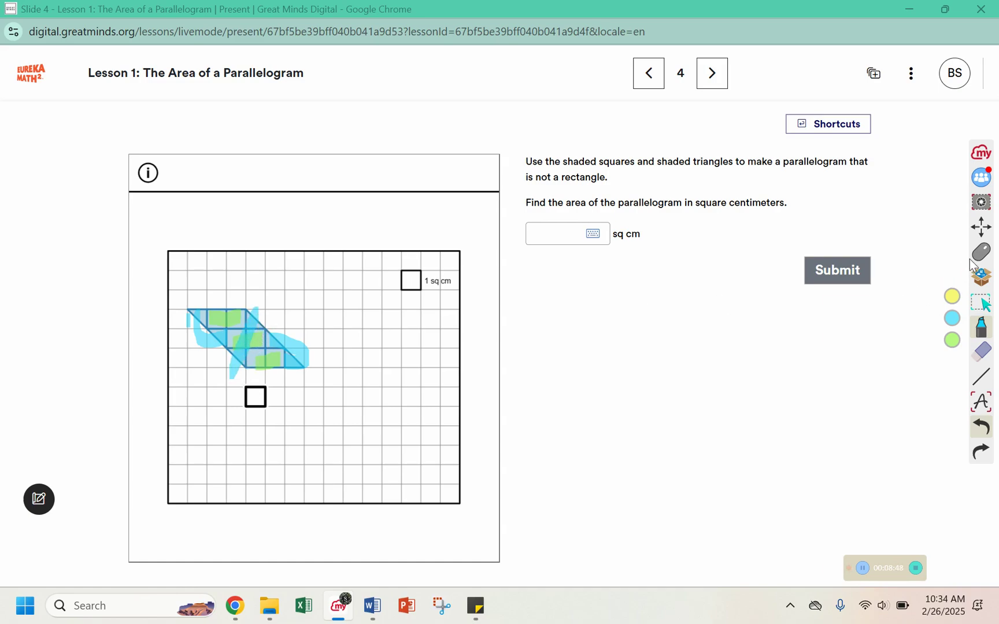
- Submit 9 sq cm as the parallelogram's area
left_click(577, 235)
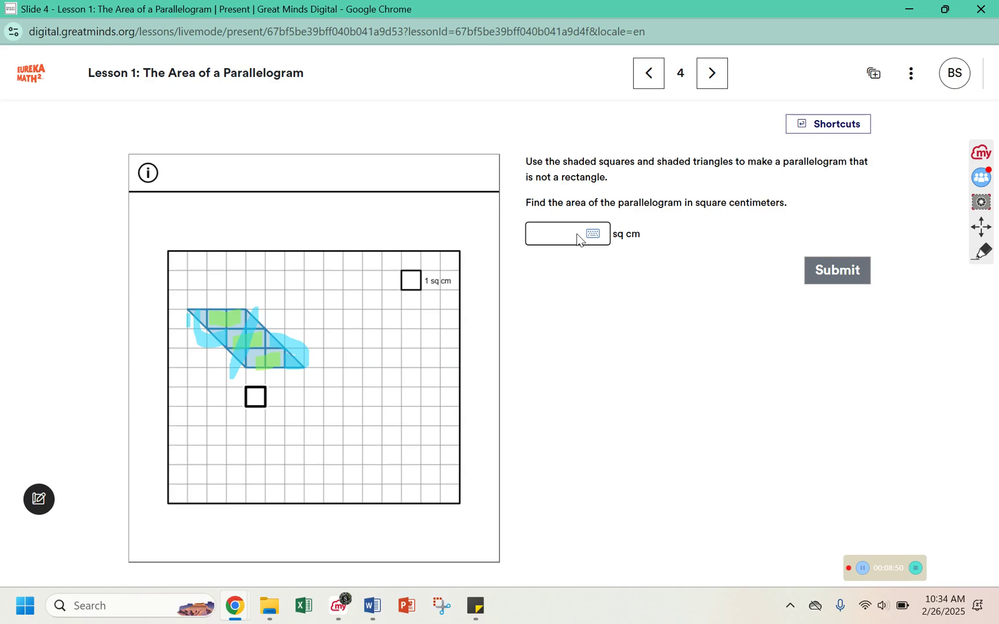
type("9")
left_click(862, 267)
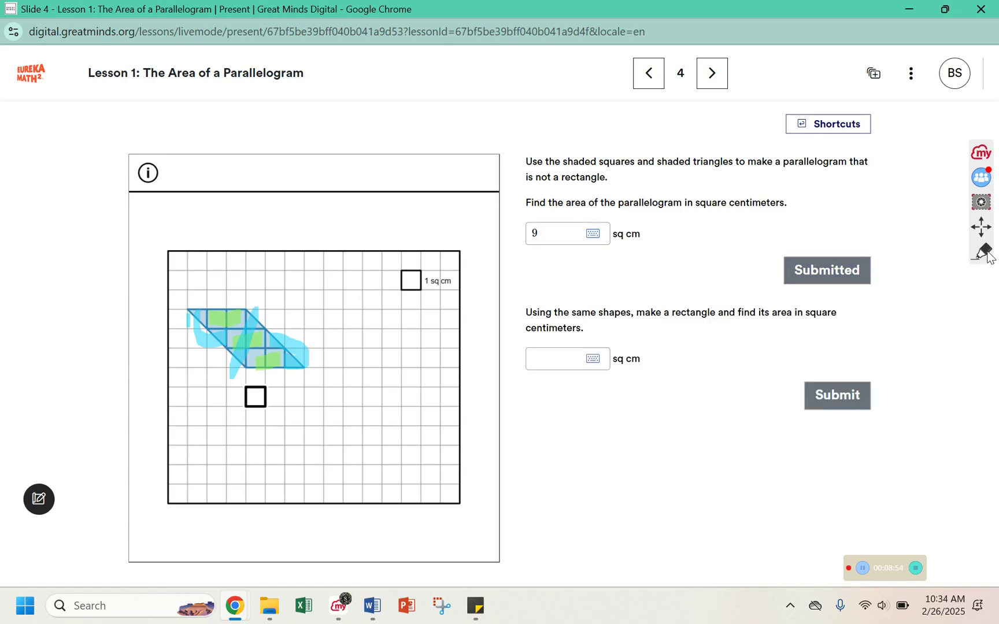
- Clear all highlighter marks from the grid
mouse_move(990, 257)
left_click(982, 354)
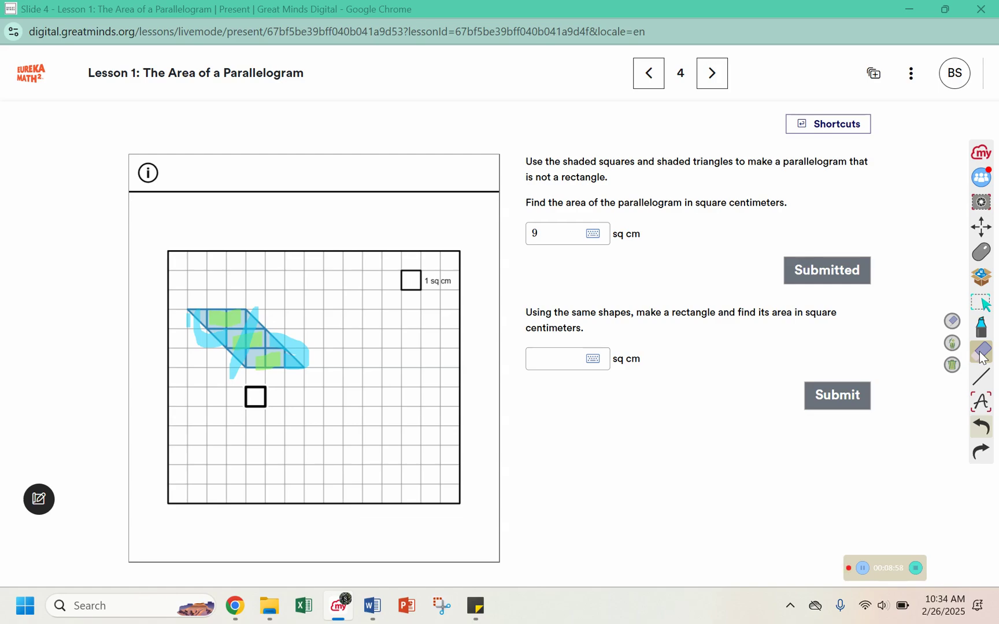
left_click(982, 354)
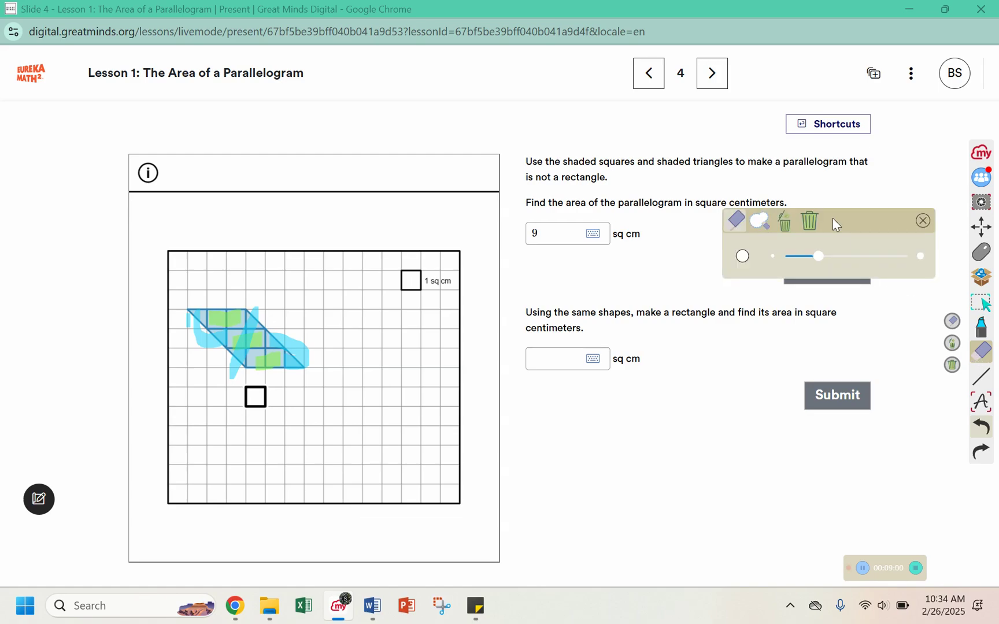
left_click(811, 221)
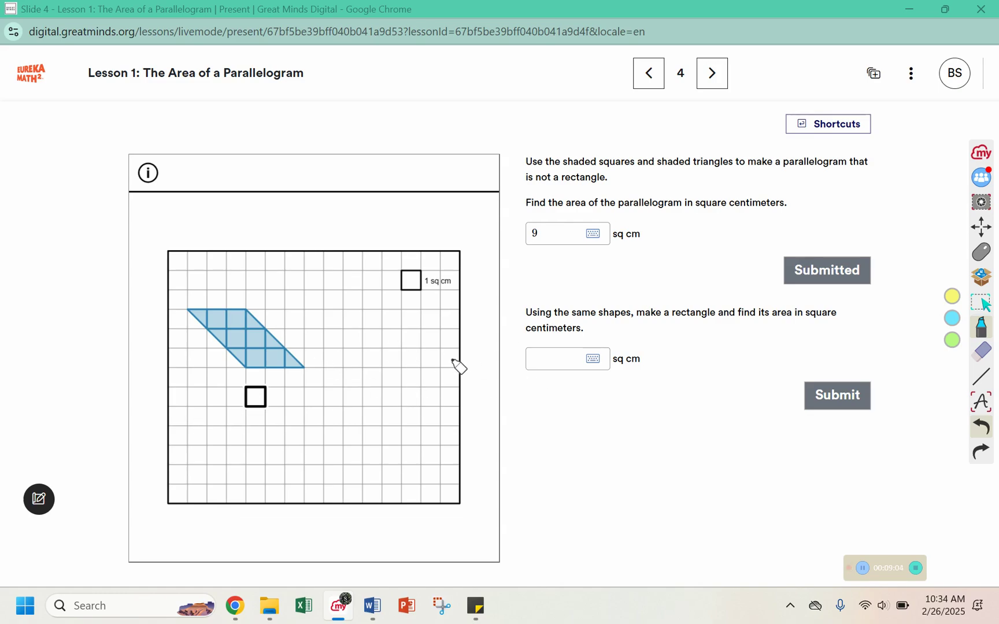
left_click(982, 253)
left_click(869, 570)
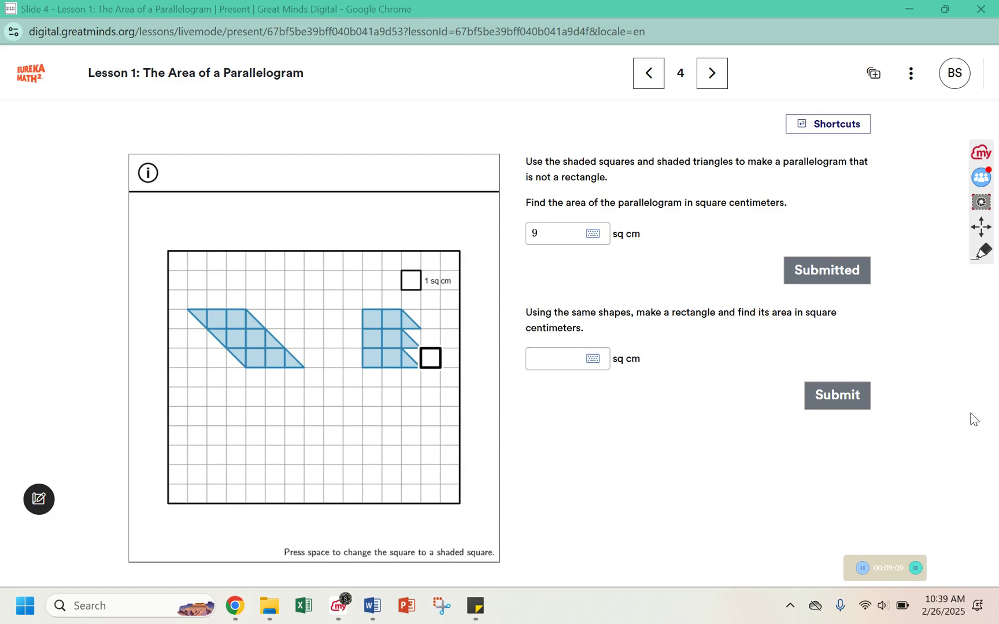
- Highlight the squares and triangles of both the parallelogram and the rectangle in cyan
left_click(973, 411)
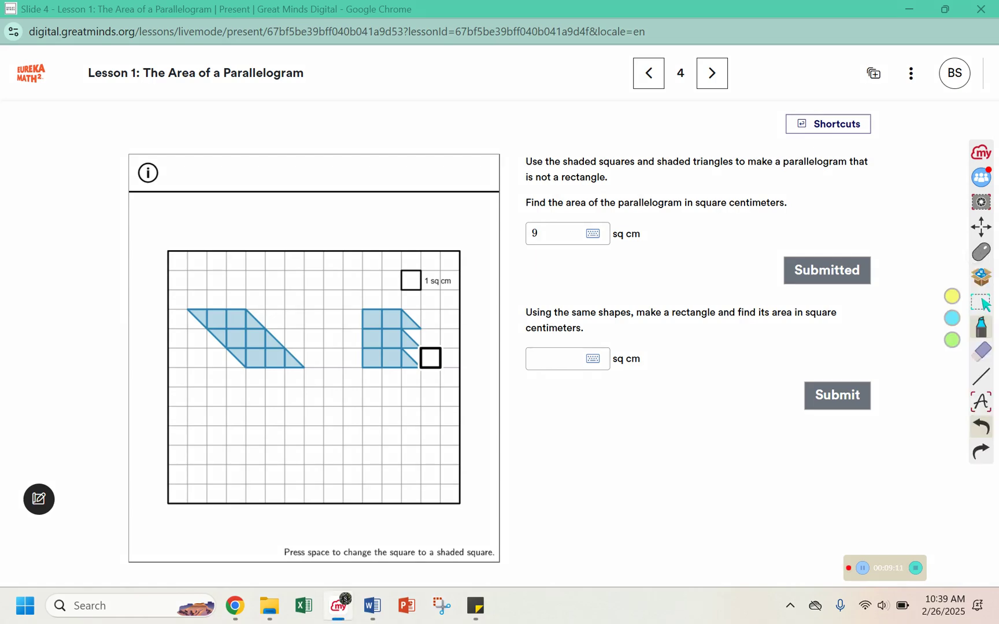
left_click_drag(216, 307, 216, 325)
mouse_move(235, 313)
left_mouse_down()
mouse_move(238, 342)
mouse_move(260, 358)
left_mouse_up()
left_click_drag(273, 356, 272, 372)
left_click_drag(377, 311, 392, 372)
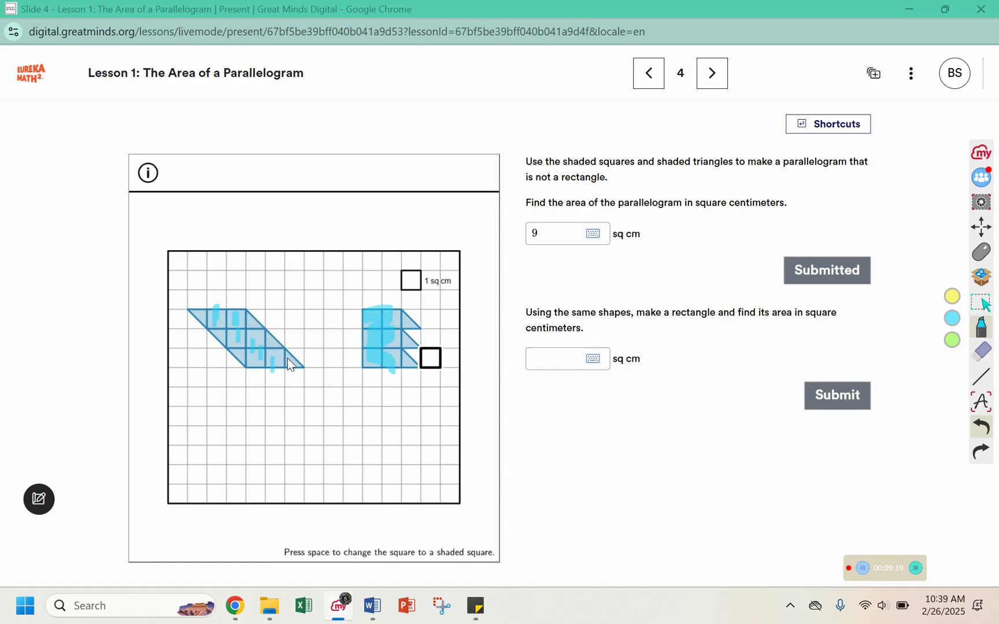
left_click_drag(409, 314, 404, 366)
left_click_drag(223, 336, 238, 364)
left_click_drag(412, 307, 410, 349)
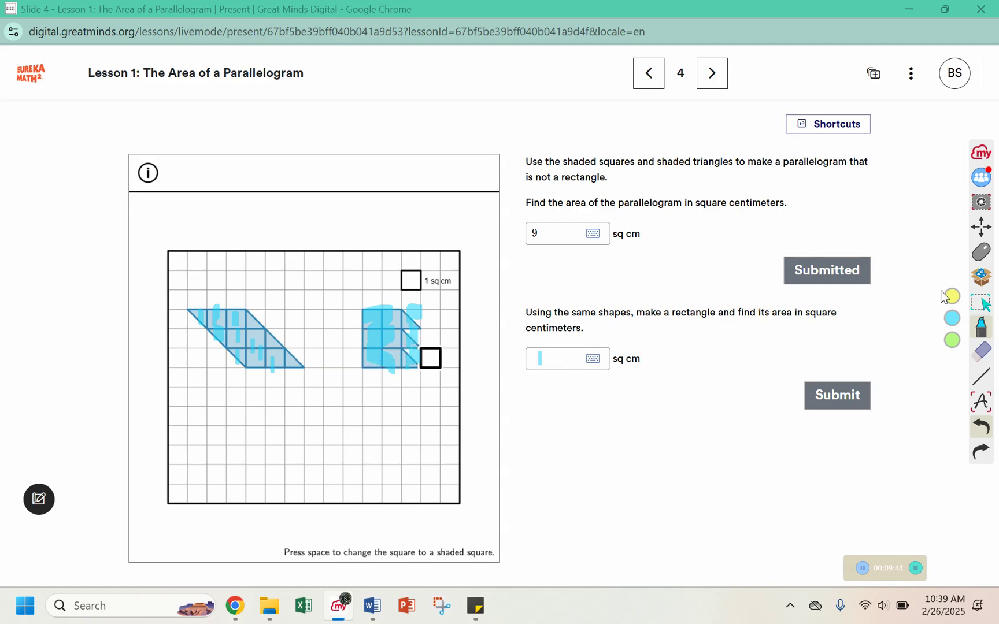
- Submit 9 sq cm as the rectangle's area, clear the ink, and move to slide 5
left_click(560, 361)
type("9")
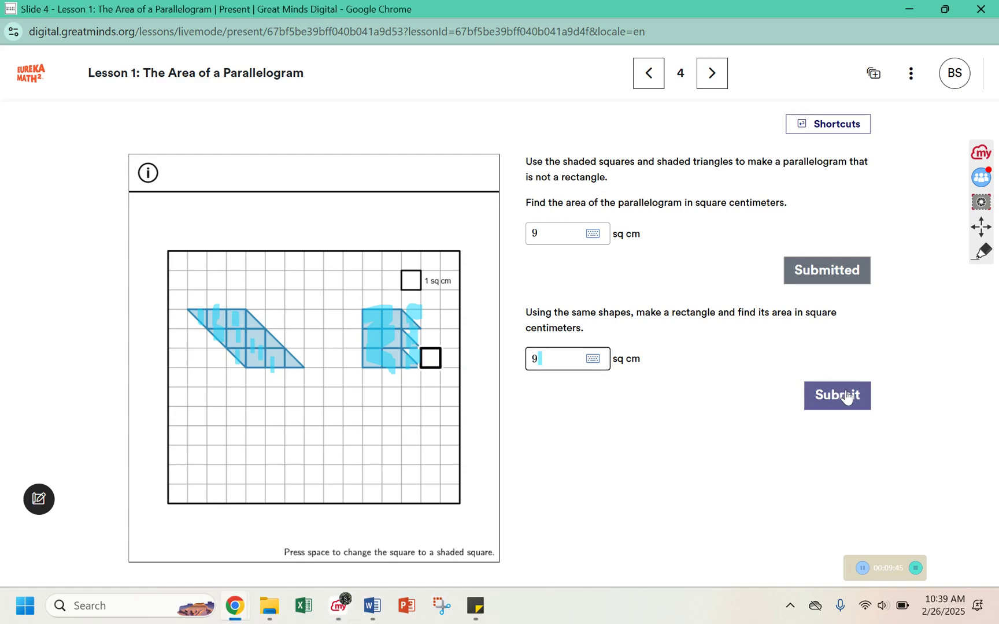
left_click(841, 396)
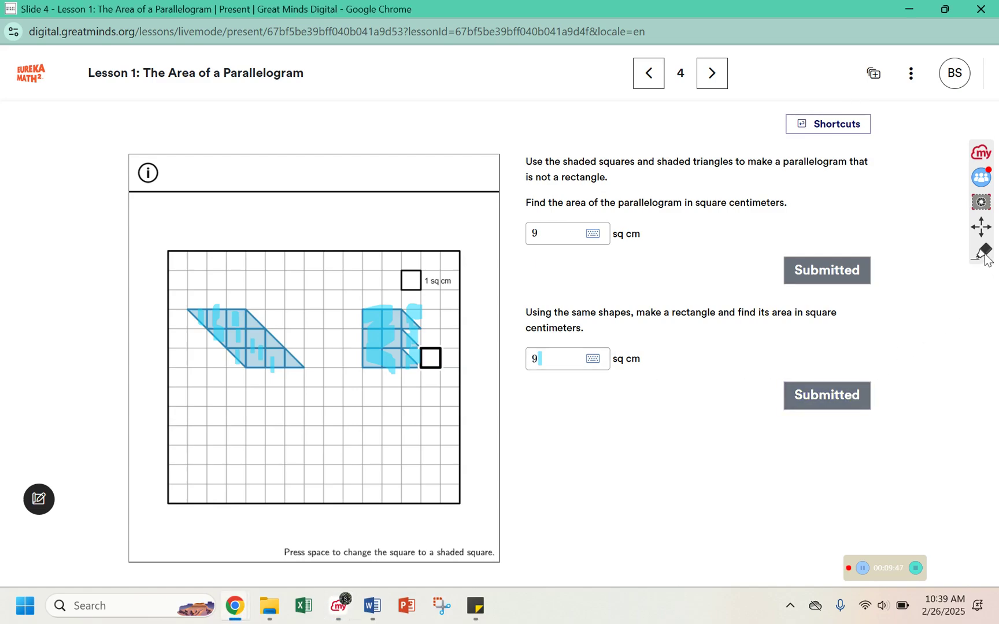
mouse_move(987, 260)
left_click(983, 350)
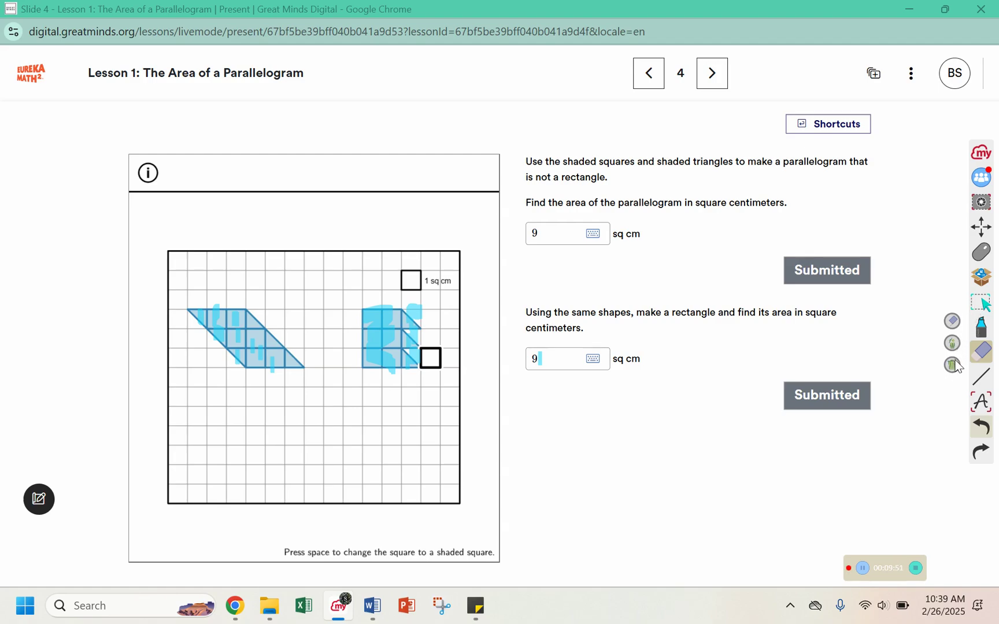
left_click(952, 364)
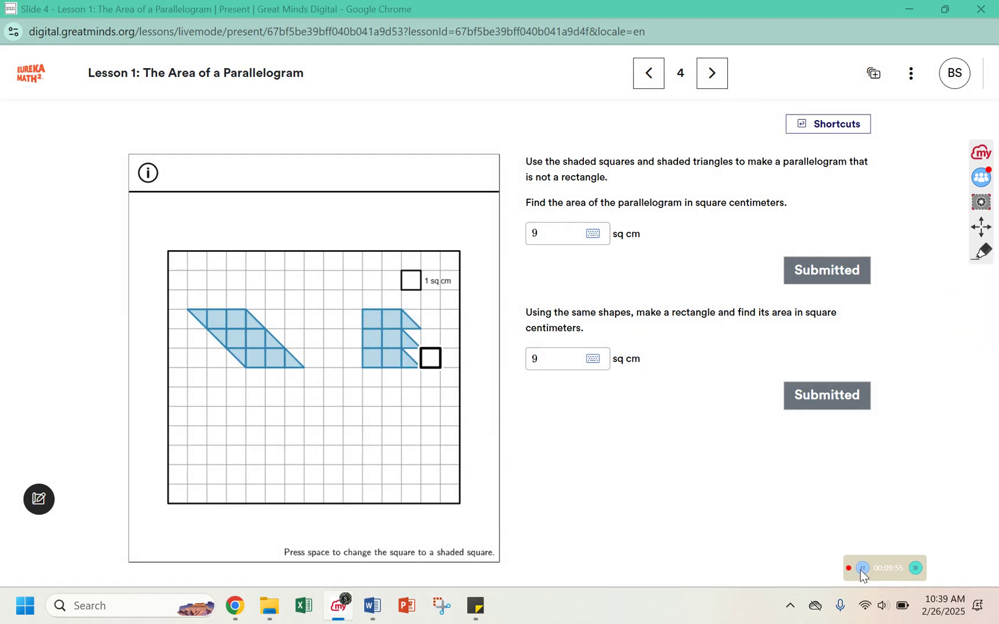
key("Right")
left_click(575, 192)
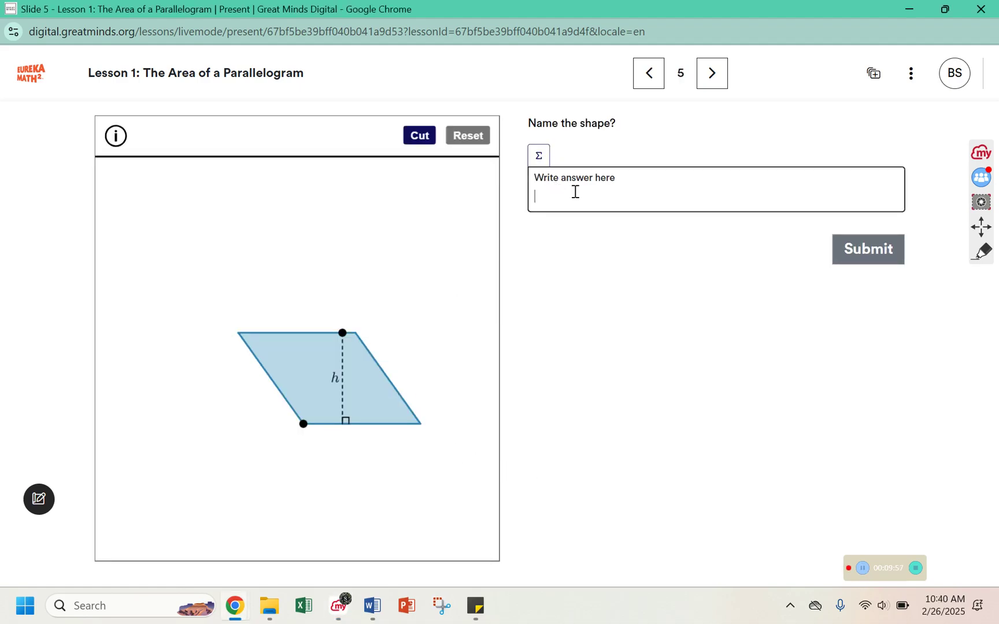
- Submit Parallelogram as the shape's name
type("p")
key("BackSpace")
type("Pa")
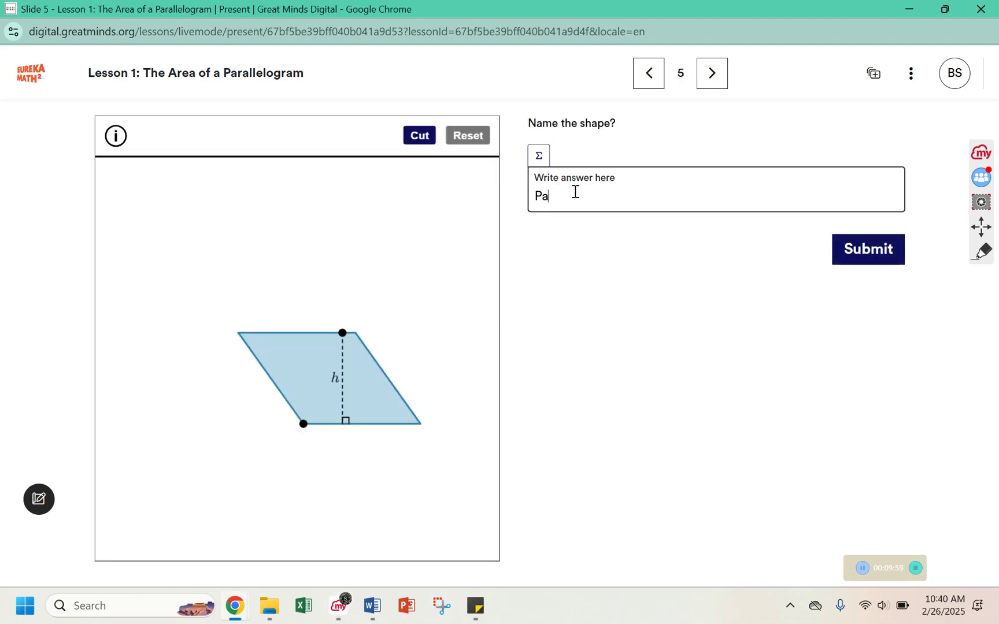
type("rallelogram")
left_click(860, 253)
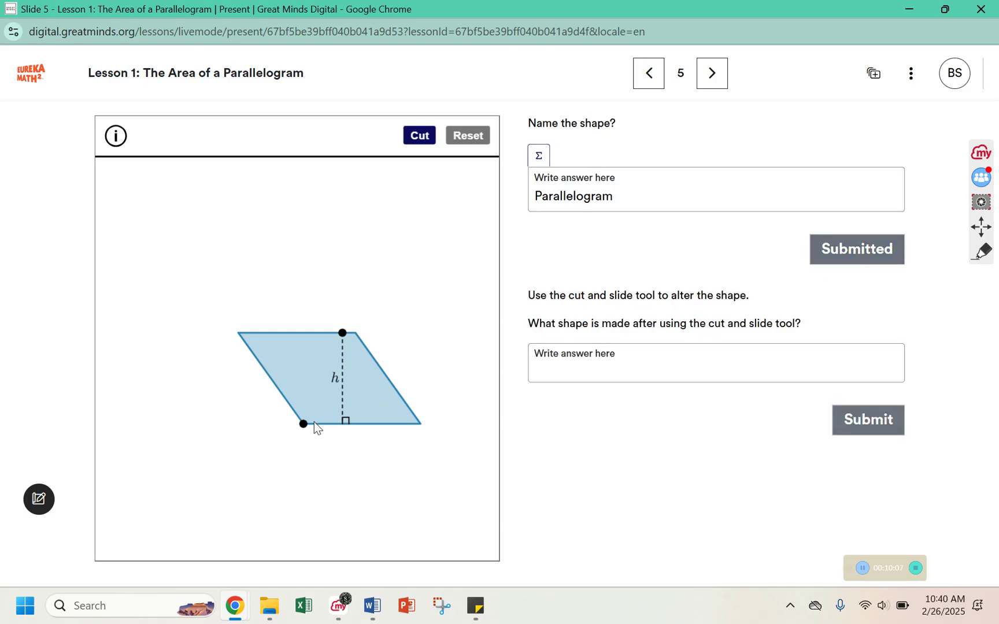
- Cut off the triangle, slide it across into a rectangle, and submit Rectangle
left_click_drag(303, 424, 341, 411)
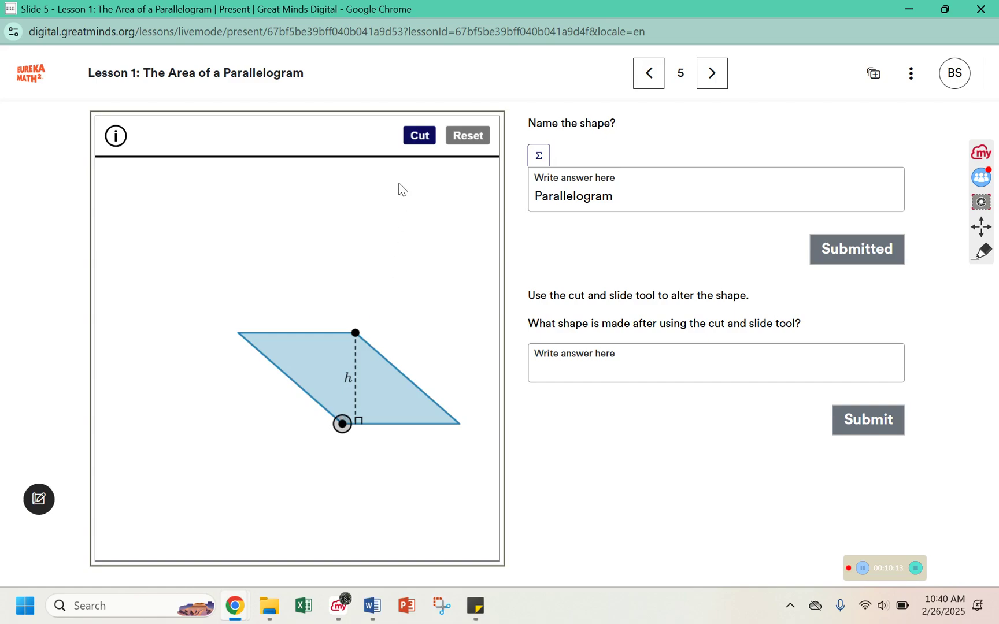
left_click(415, 137)
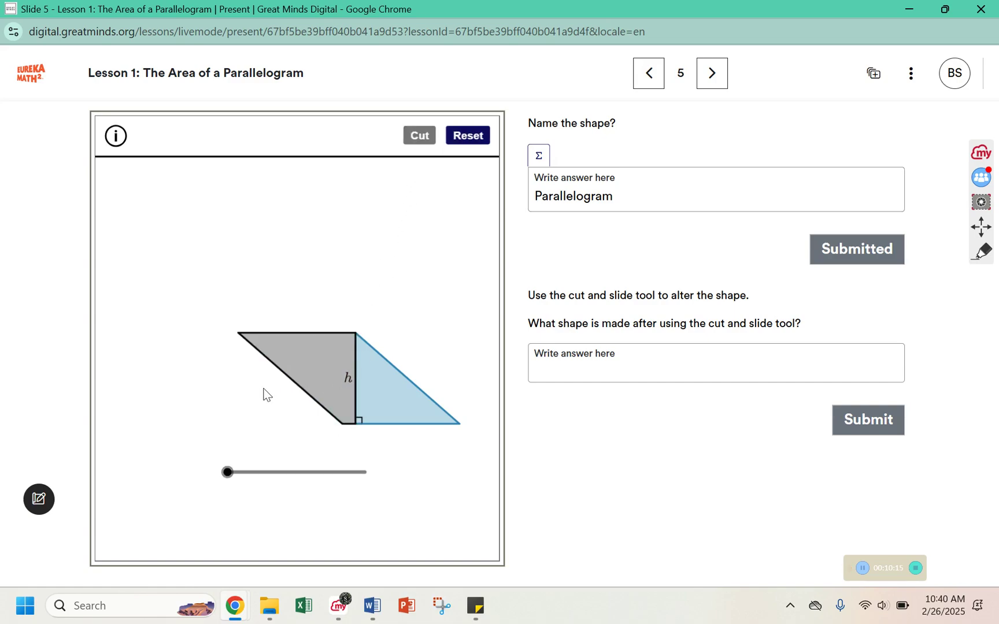
left_click_drag(230, 480, 395, 486)
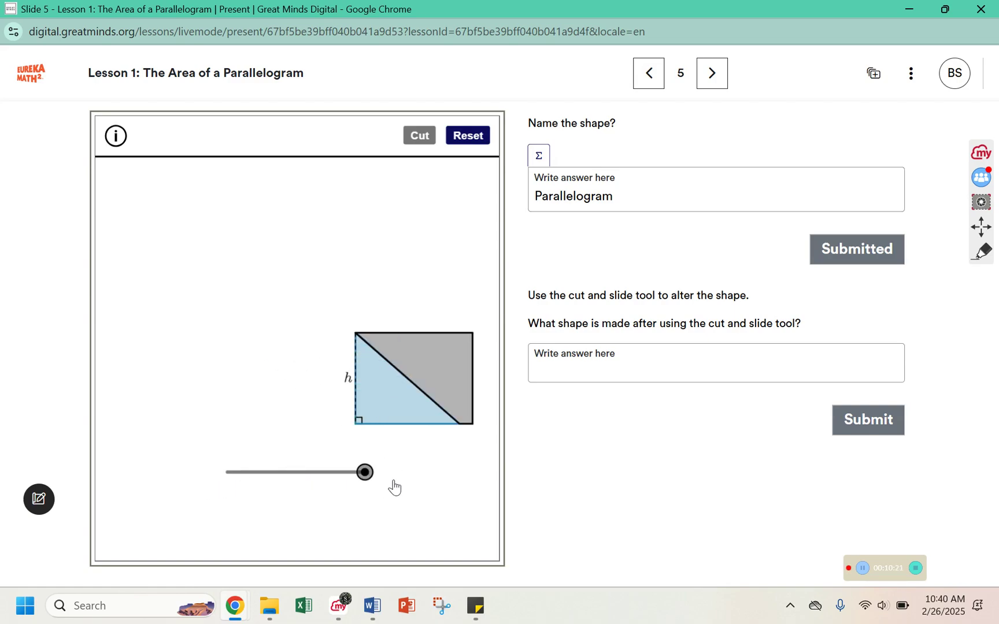
left_click(616, 363)
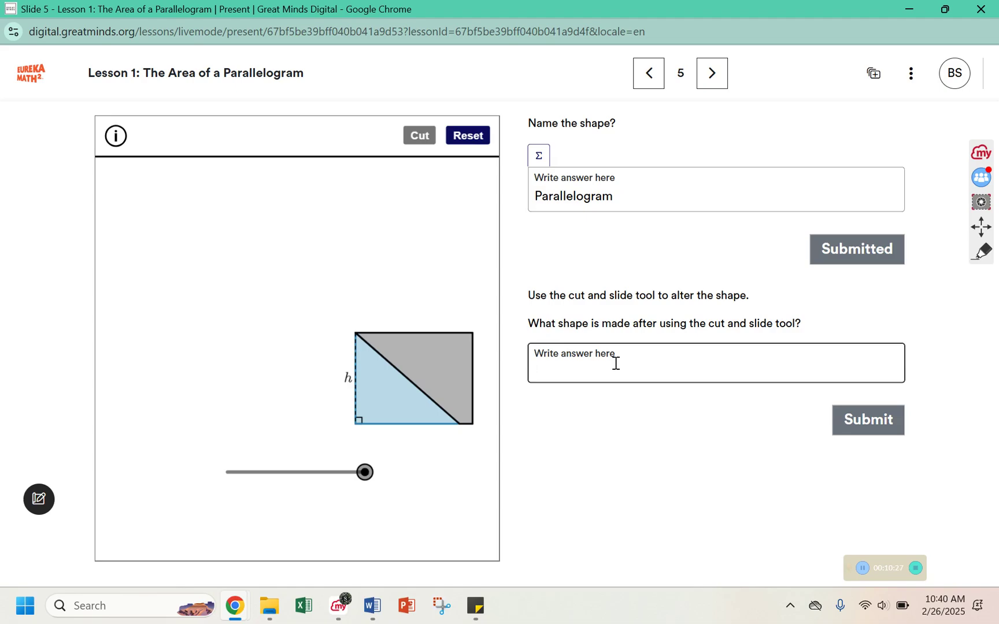
type("Rectangle")
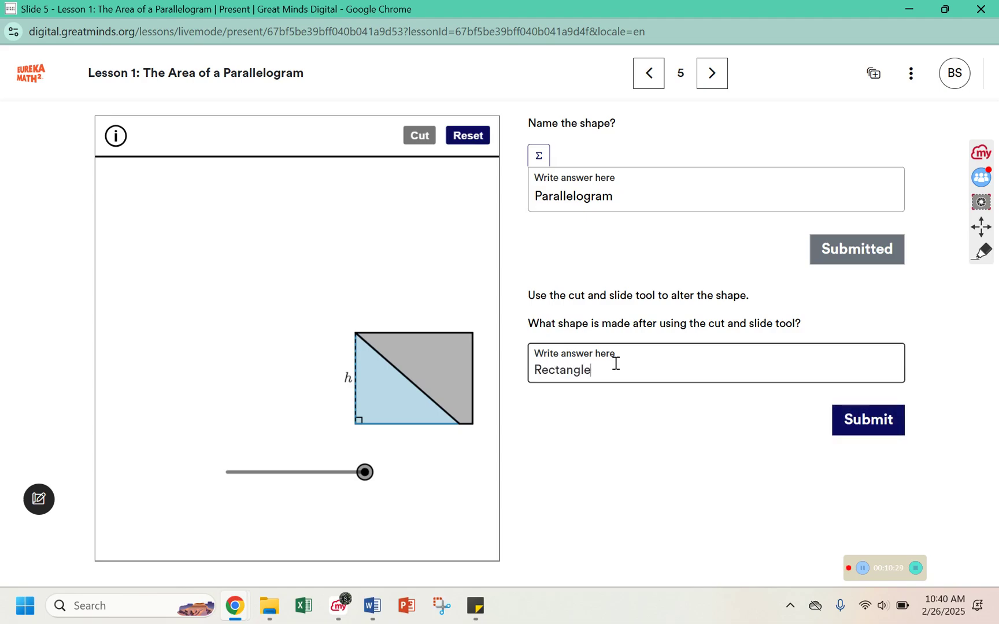
left_click(841, 419)
left_click(675, 462)
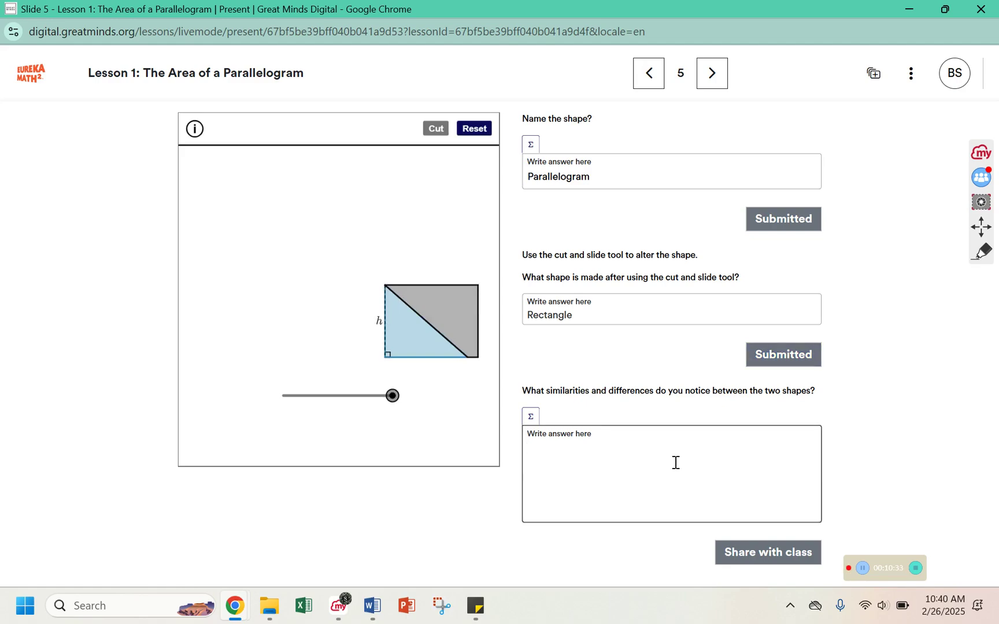
- Share 'They both have the same area and same height. The angles are different.'
type("T")
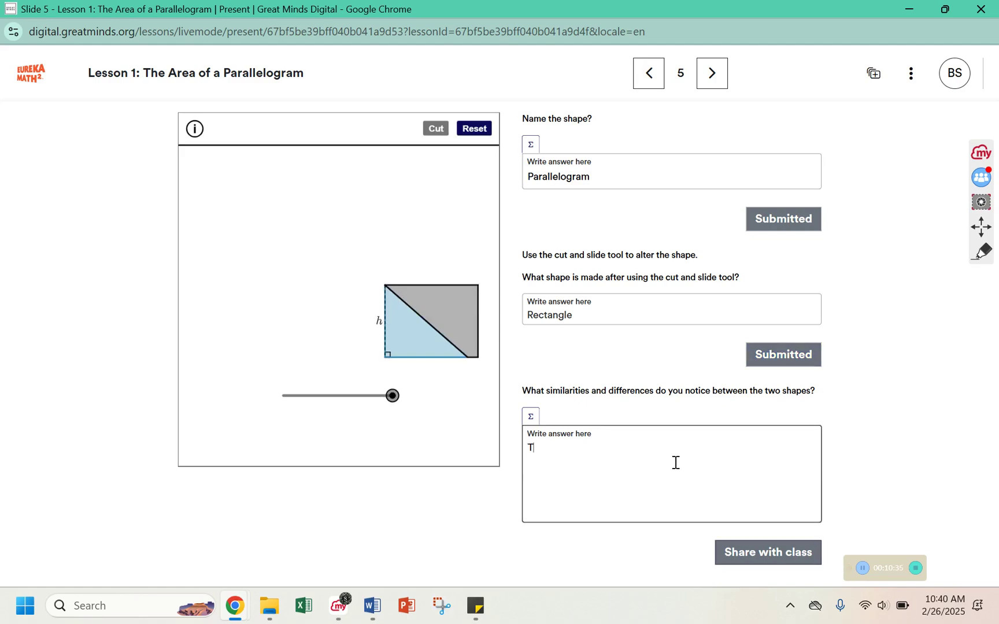
type("hey both have the are")
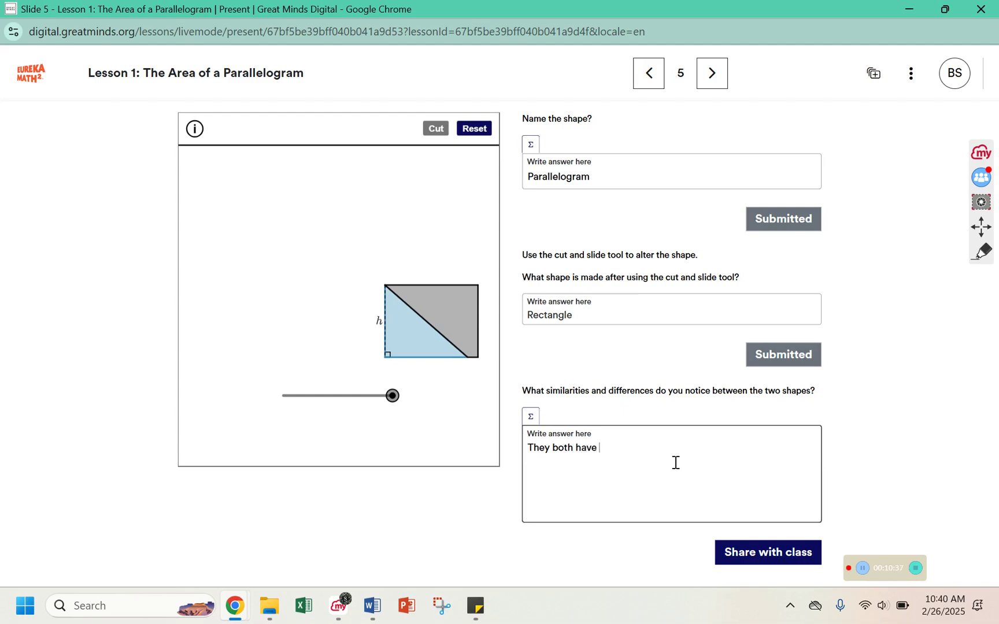
key("BackSpace")
key("BackSpace")
key("BackSpace")
key("BackSpace")
key("BackSpace")
type("e same area")
type("and same height. ")
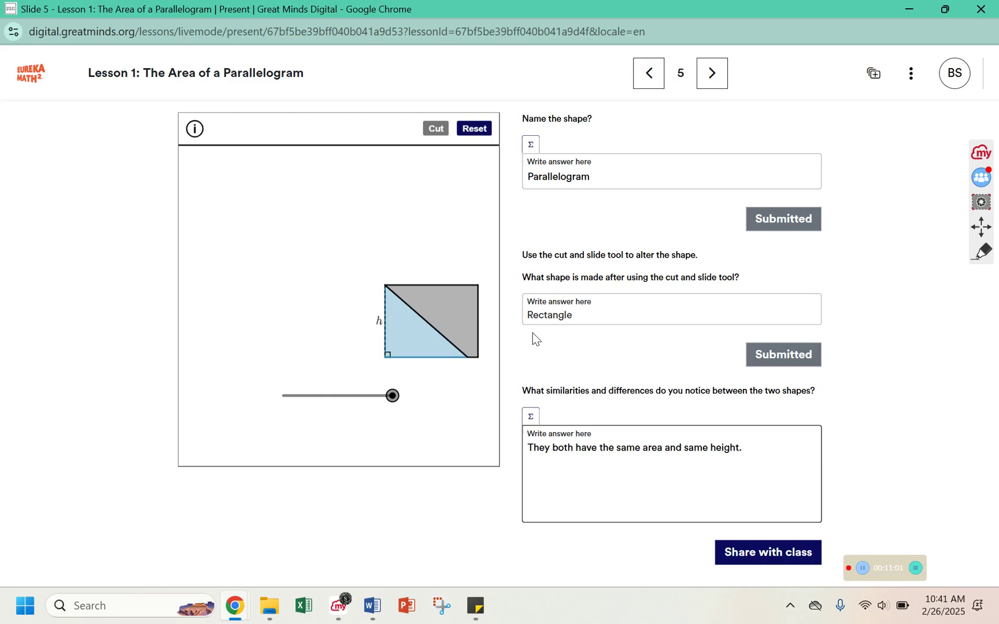
type("The angles are differnt")
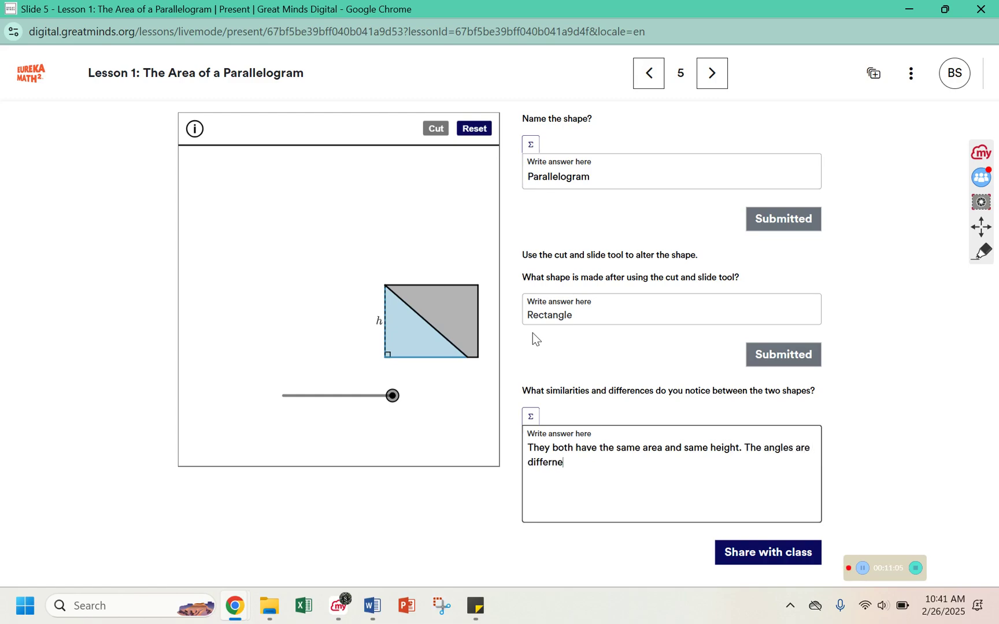
key("BackSpace")
key("BackSpace")
key("BackSpace")
type("rent.")
left_click(754, 552)
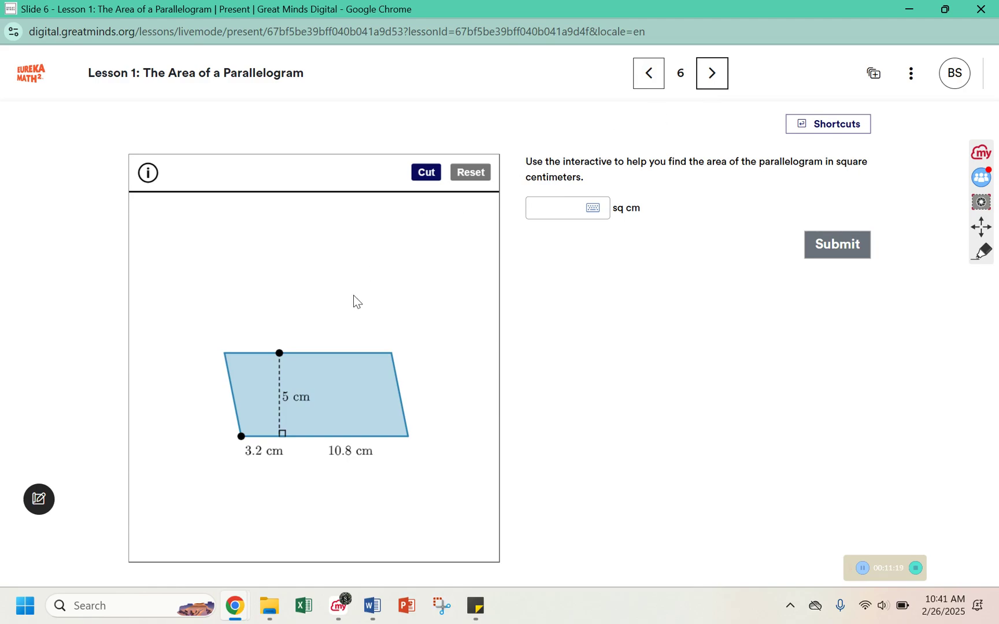
- Slant the 5 cm parallelogram, position the height line, and try a first cut-and-slide
left_click_drag(243, 442, 316, 463)
left_click_drag(355, 355, 292, 369)
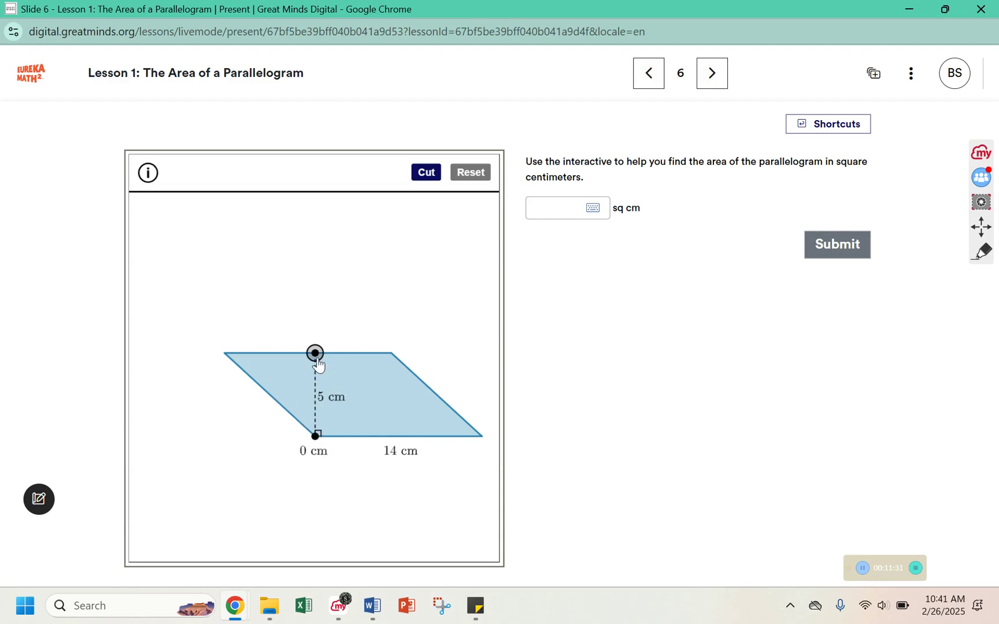
left_click_drag(318, 364, 360, 355)
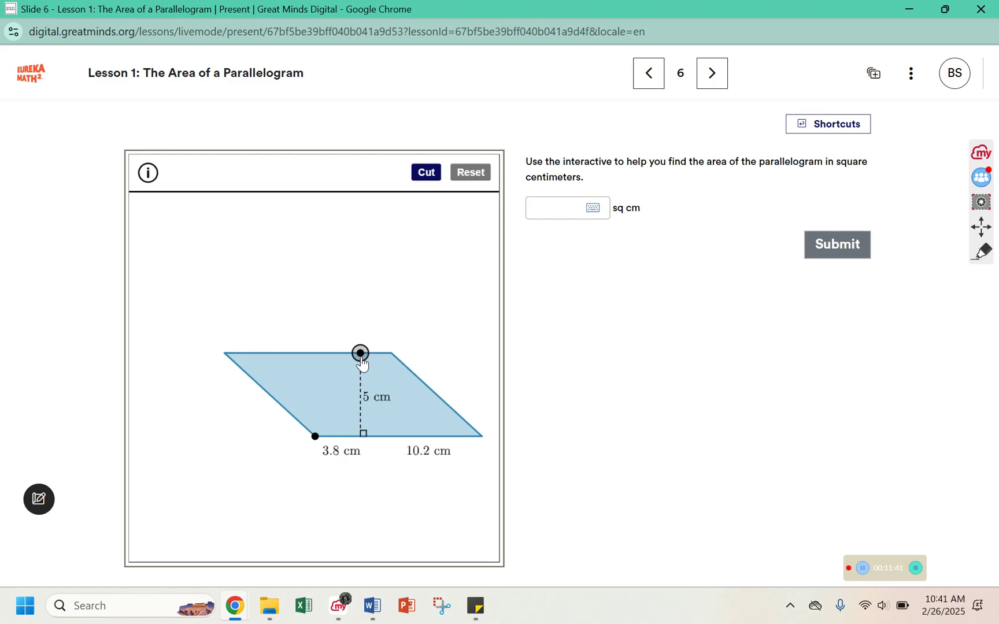
left_click(426, 172)
left_click_drag(251, 481, 410, 500)
left_click(382, 427)
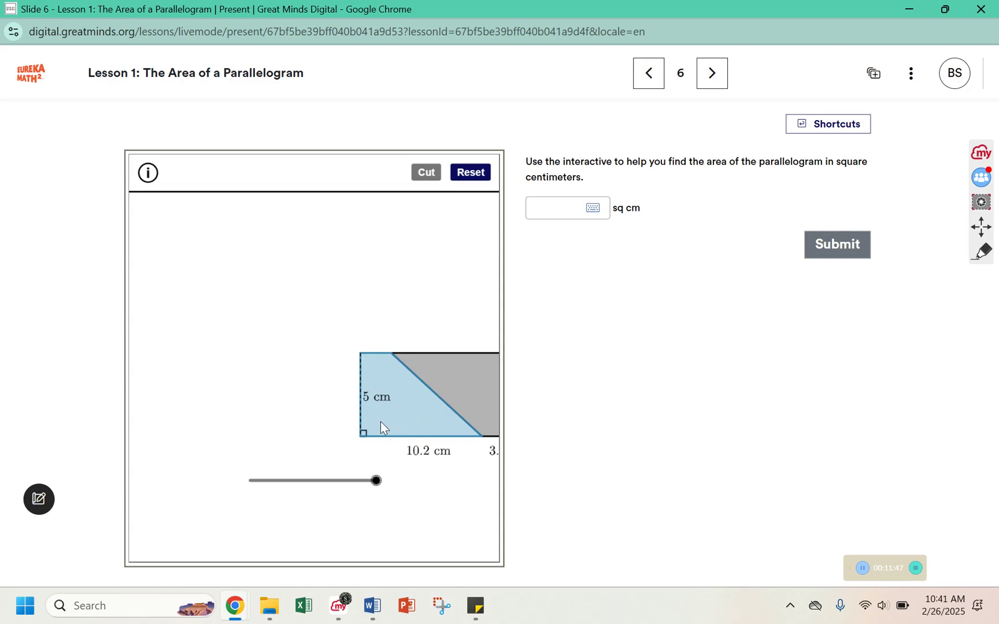
- Reset, split the base into 1.2 and 12.8 cm, then cut and slide into a rectangle
left_click(470, 175)
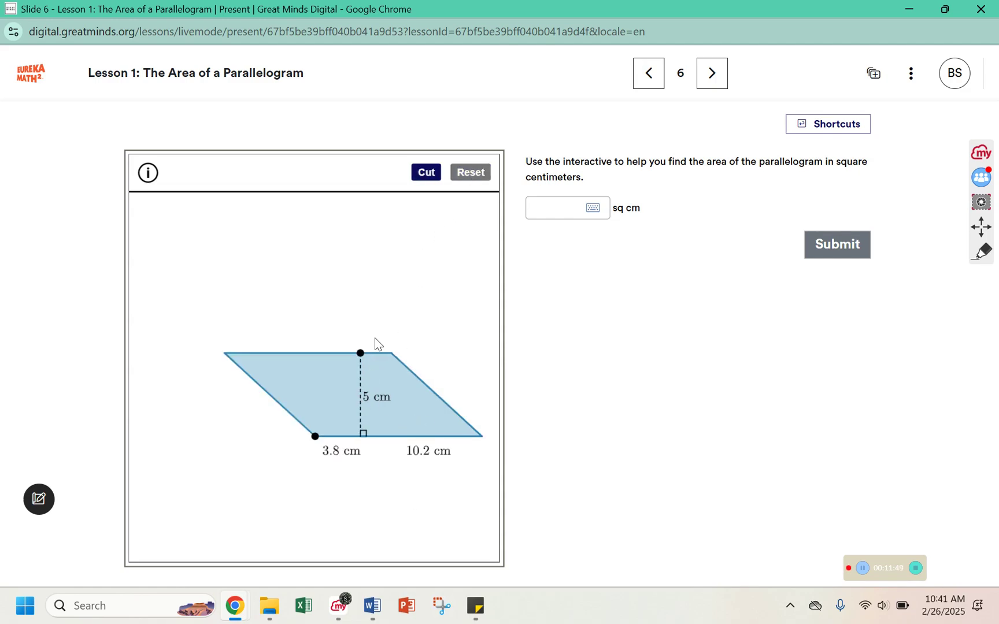
left_click_drag(363, 358, 330, 355)
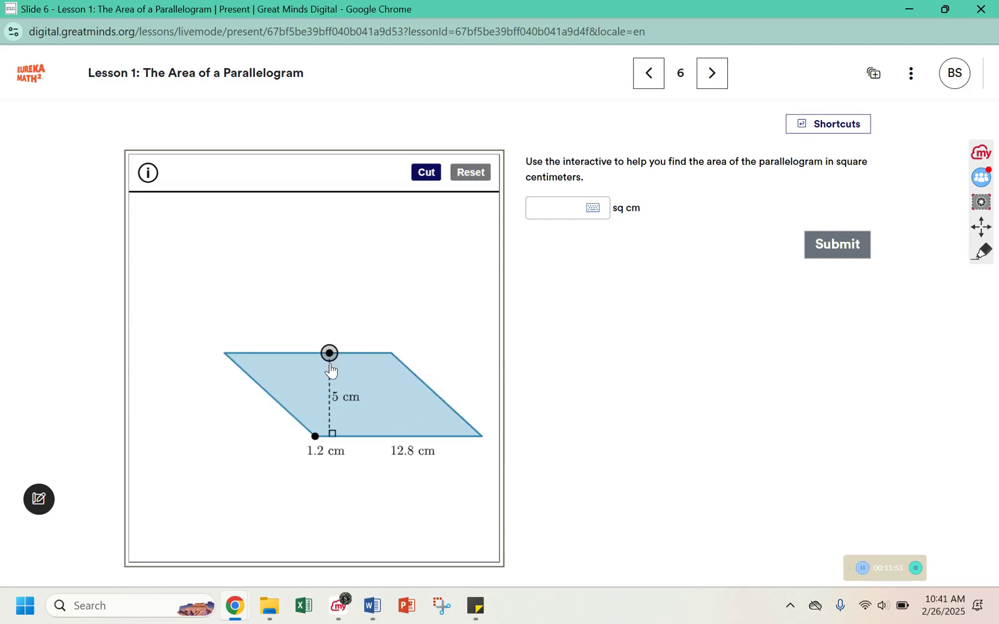
left_click_drag(317, 437, 281, 436)
left_click(428, 177)
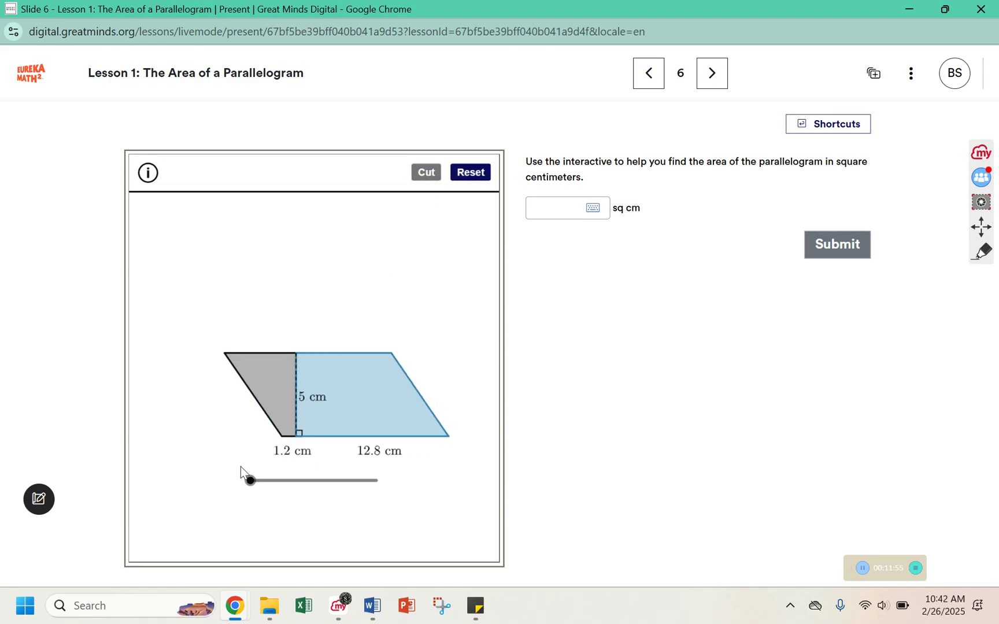
left_click_drag(249, 480, 381, 486)
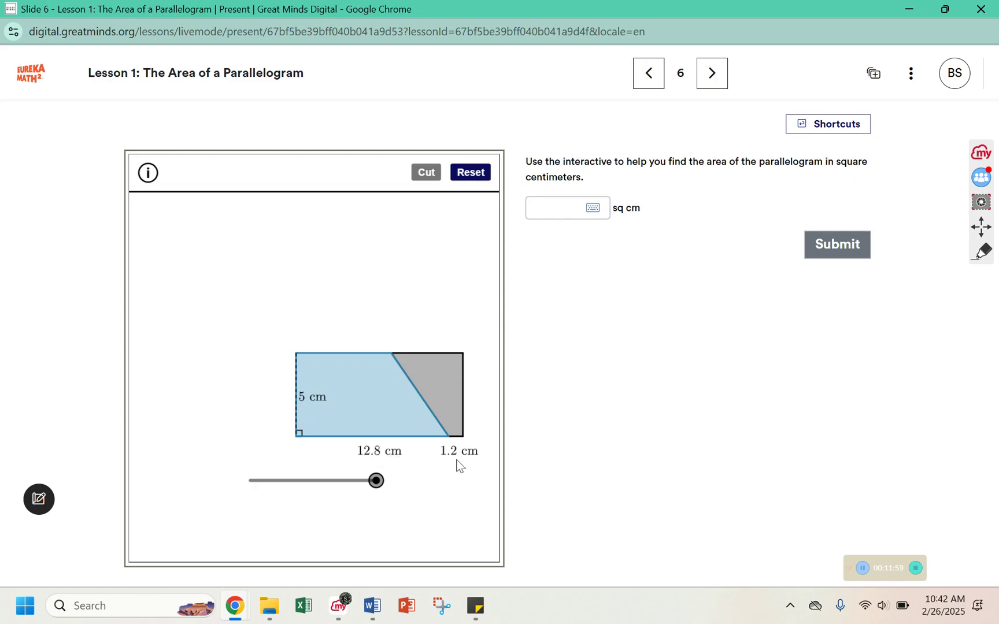
left_click(537, 368)
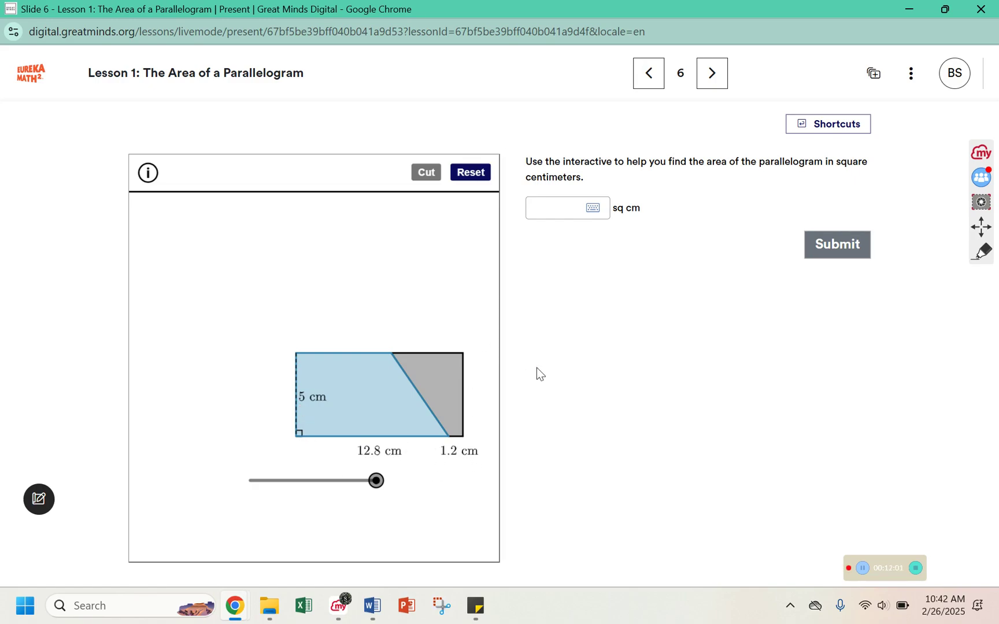
left_click(983, 253)
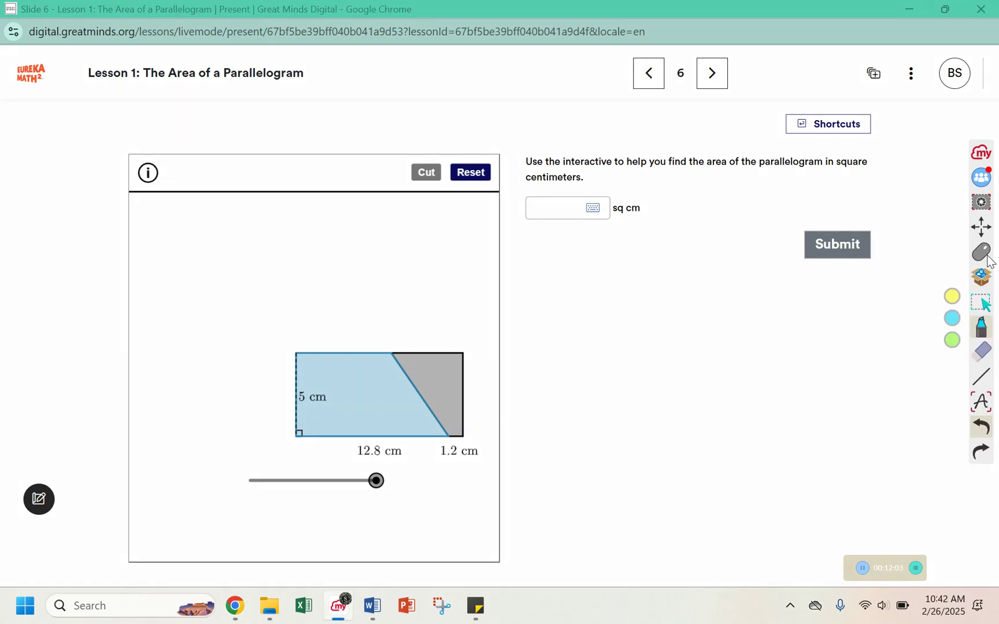
- Handwrite A = 14 x 5 = 70 beside the rectangle with the marker pen
left_click(982, 327)
left_click(747, 311)
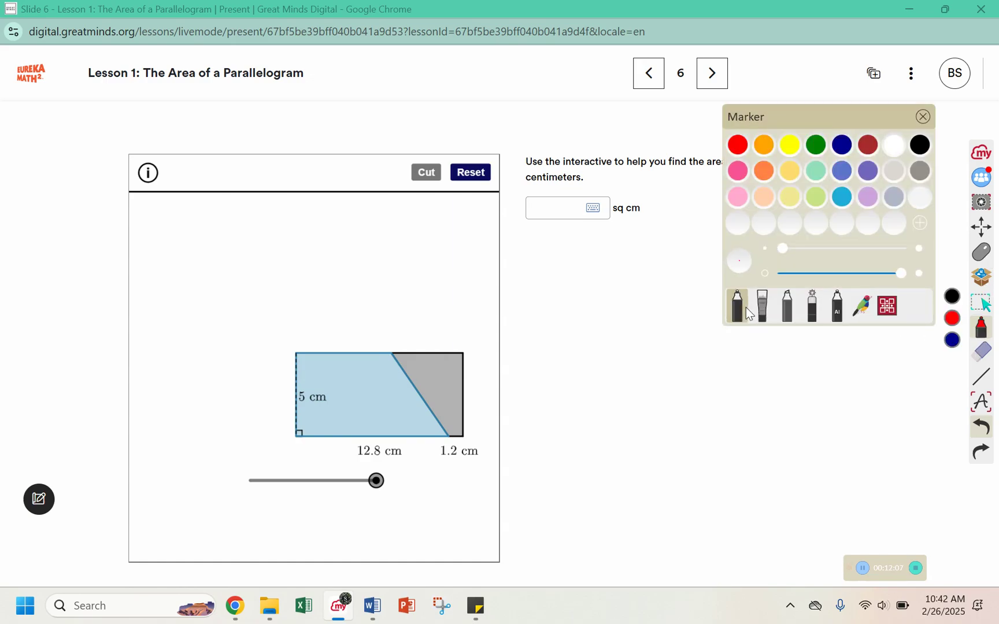
mouse_move(666, 408)
left_mouse_down()
mouse_move(675, 456)
mouse_move(699, 440)
left_mouse_up()
left_click_drag(654, 444, 722, 412)
left_click_drag(712, 433, 726, 428)
mouse_move(752, 392)
left_mouse_down()
mouse_move(752, 438)
mouse_move(787, 412)
left_mouse_up()
mouse_move(780, 393)
left_mouse_down()
mouse_move(784, 431)
mouse_move(829, 422)
mouse_move(818, 422)
left_mouse_up()
mouse_move(867, 390)
left_mouse_down()
mouse_move(841, 403)
mouse_move(845, 429)
left_mouse_up()
mouse_move(692, 496)
left_mouse_down()
mouse_move(688, 527)
mouse_move(710, 522)
mouse_move(712, 502)
left_mouse_up()
left_click_drag(717, 502, 734, 495)
mouse_move(728, 506)
left_mouse_down()
mouse_move(740, 500)
mouse_move(779, 522)
left_mouse_up()
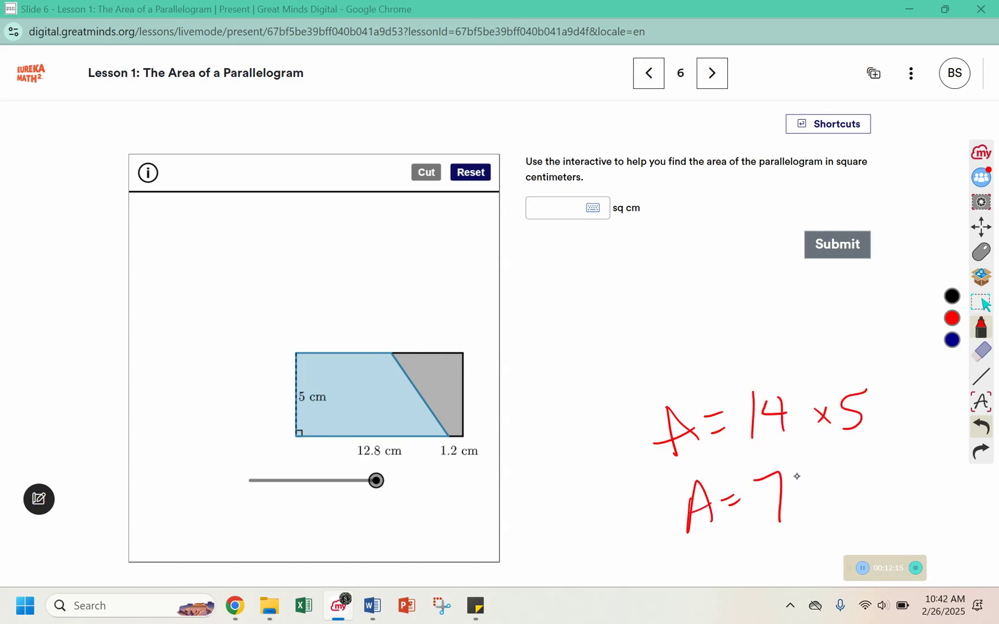
left_click_drag(795, 476, 797, 473)
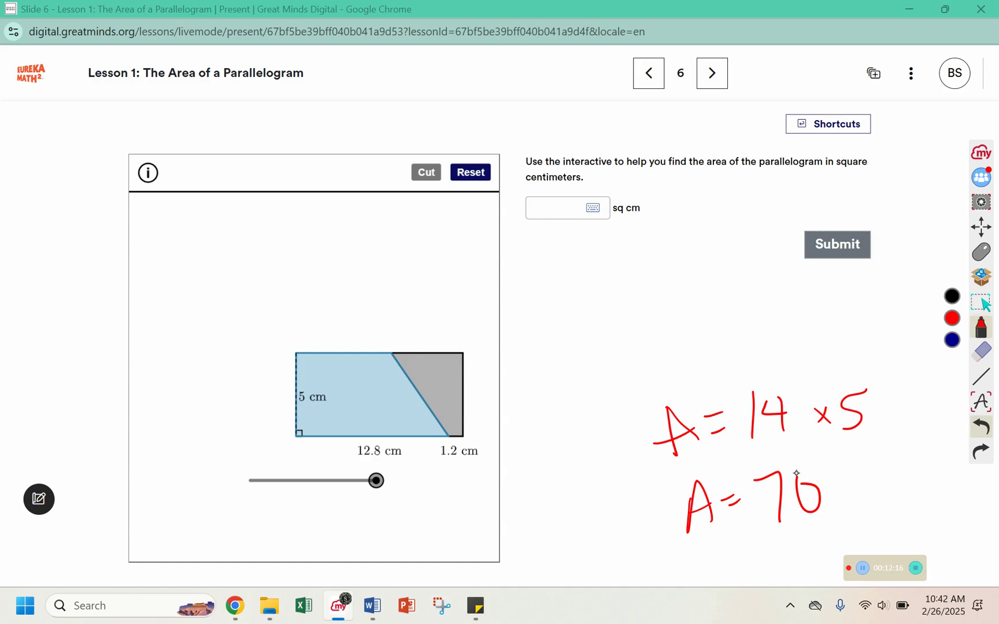
- Clear the handwriting and submit 70 sq cm as the parallelogram's area
left_click(989, 353)
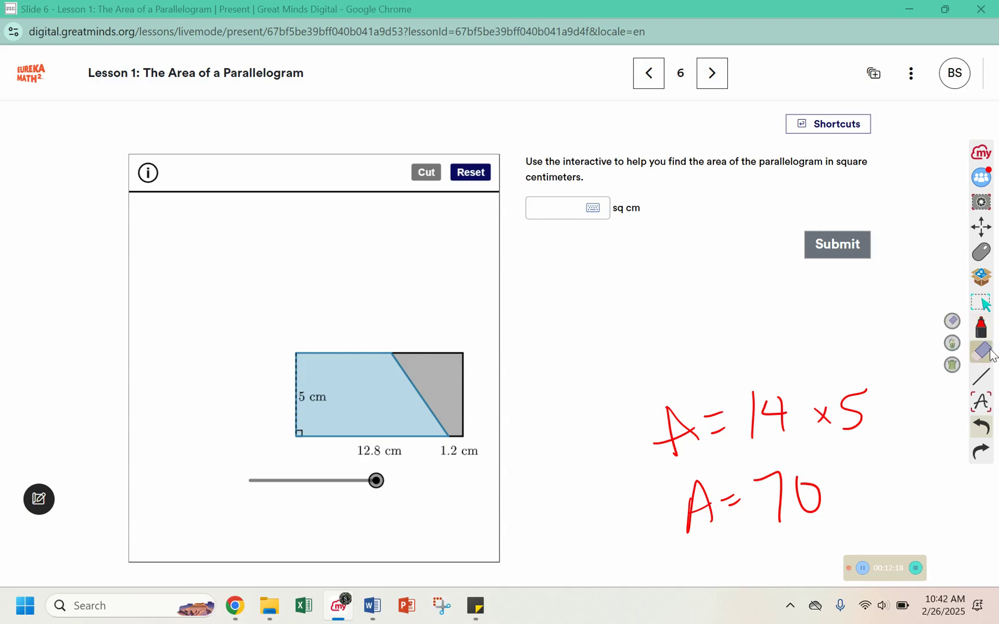
left_click(952, 365)
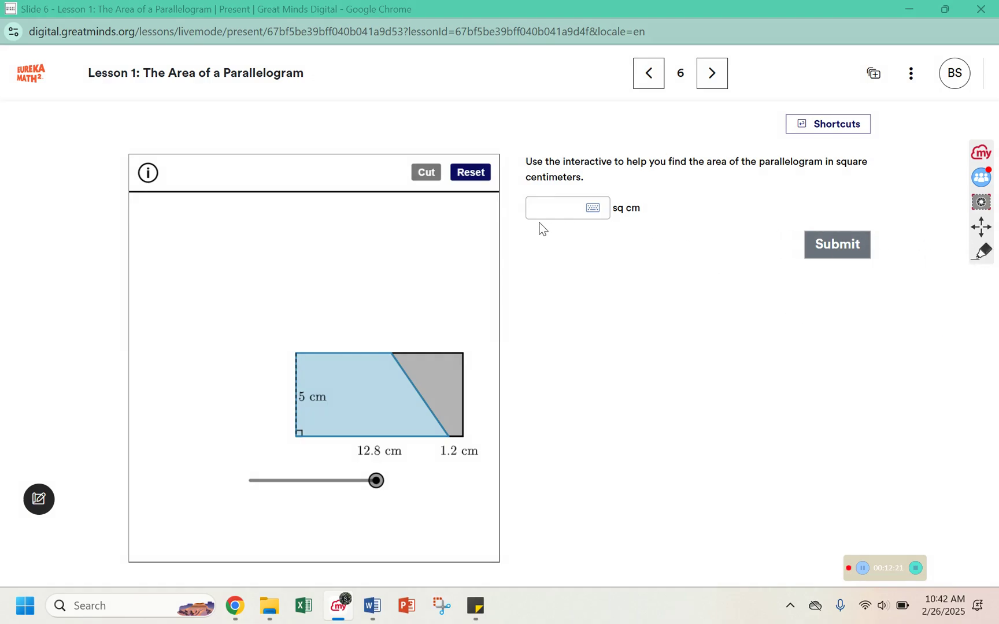
left_click(557, 214)
type("70")
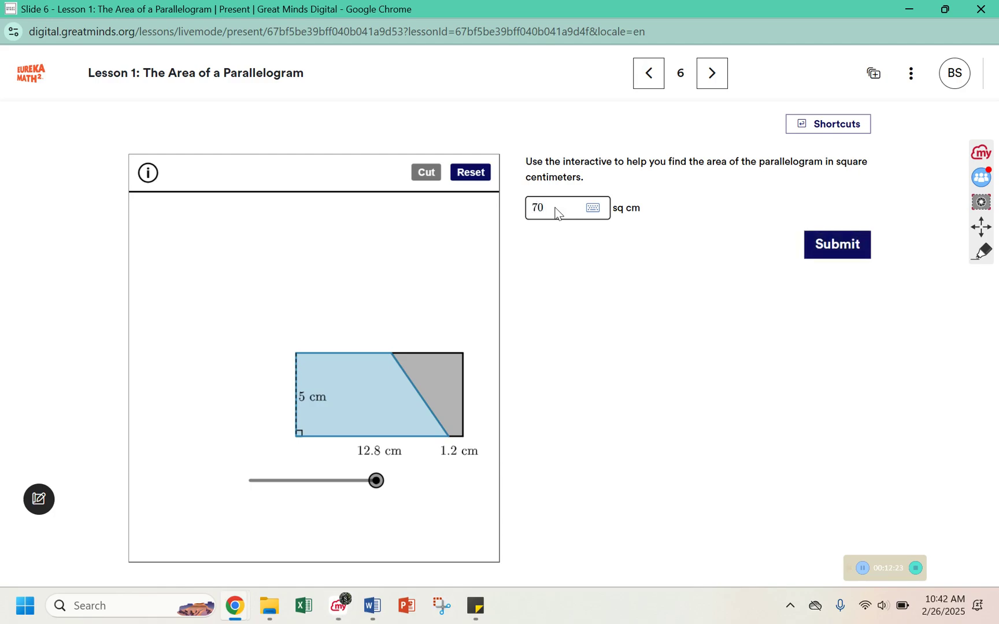
left_click(820, 243)
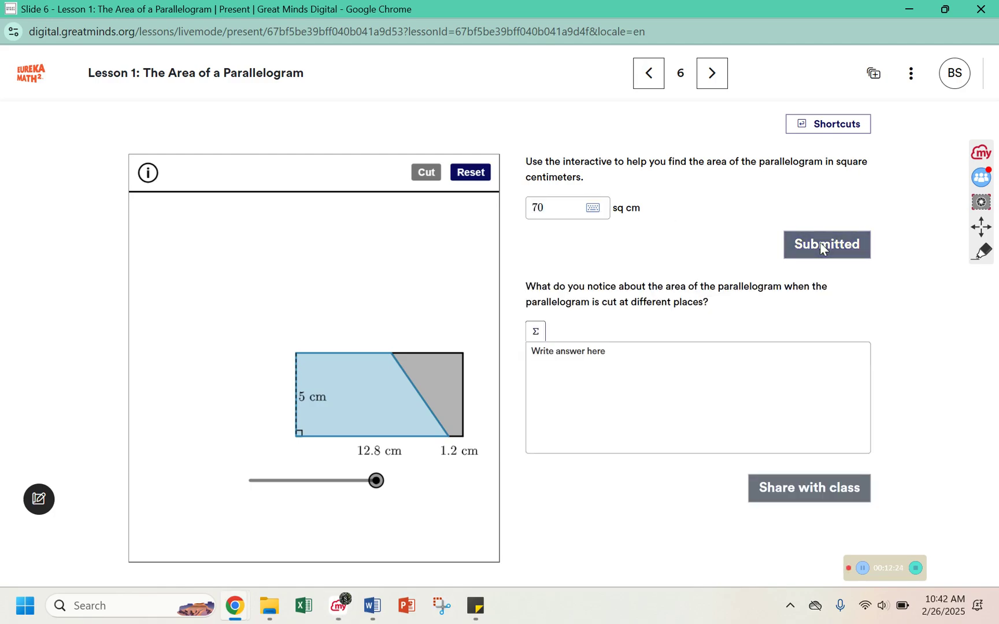
left_click(720, 355)
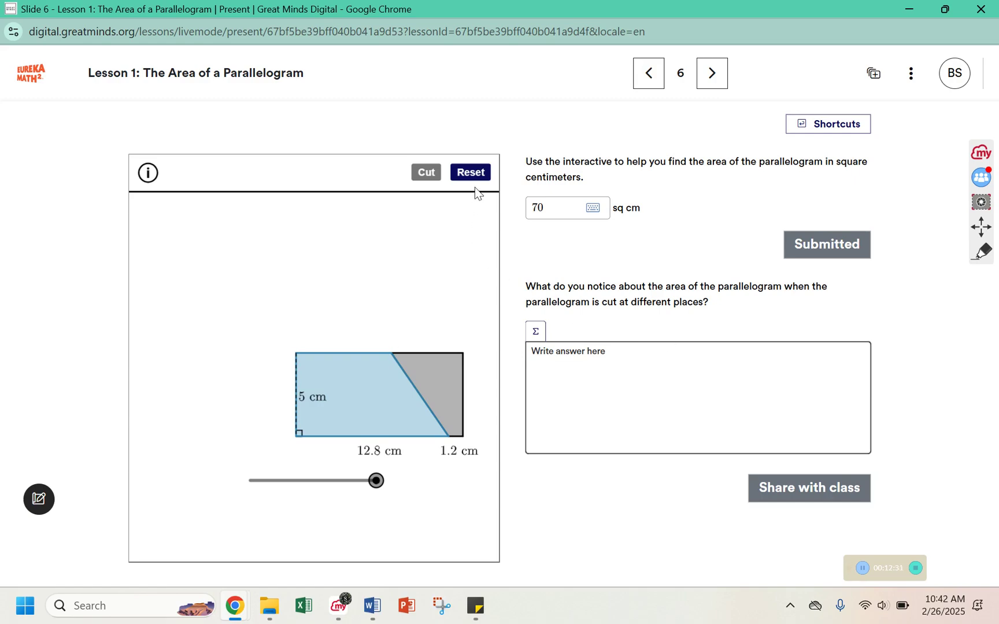
- Restore the parallelogram, split its base 6.4 and 7.6 cm, and recut it into a rectangle
left_click(473, 172)
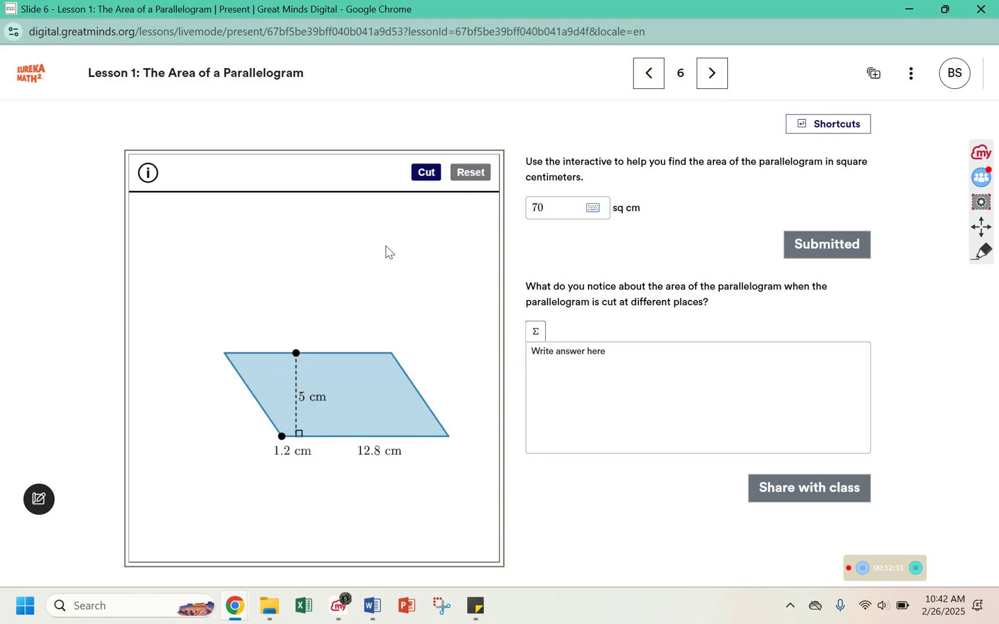
left_click_drag(296, 352, 358, 353)
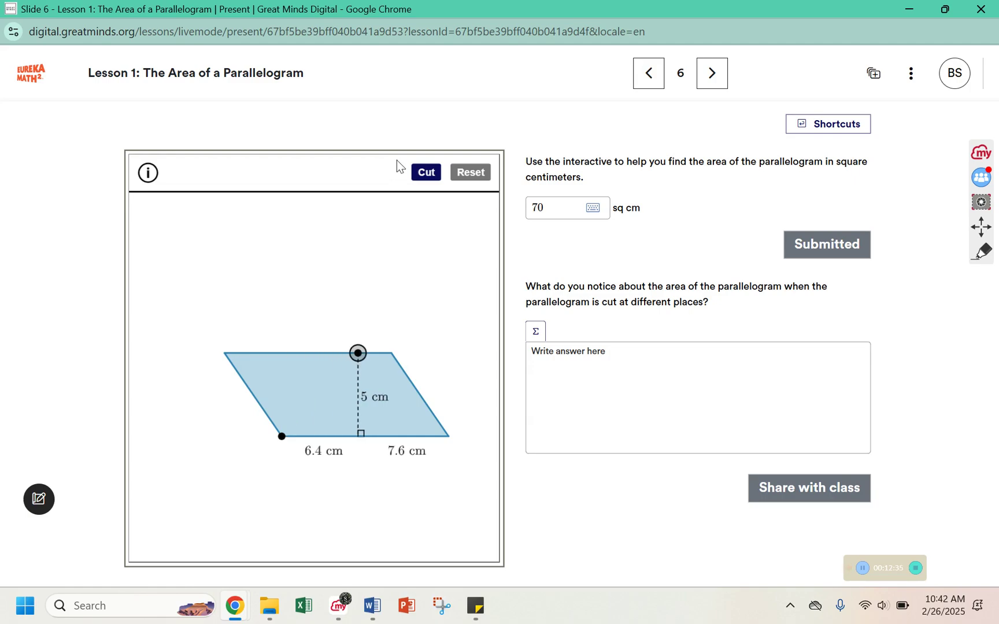
left_click(435, 175)
left_click_drag(250, 481, 407, 470)
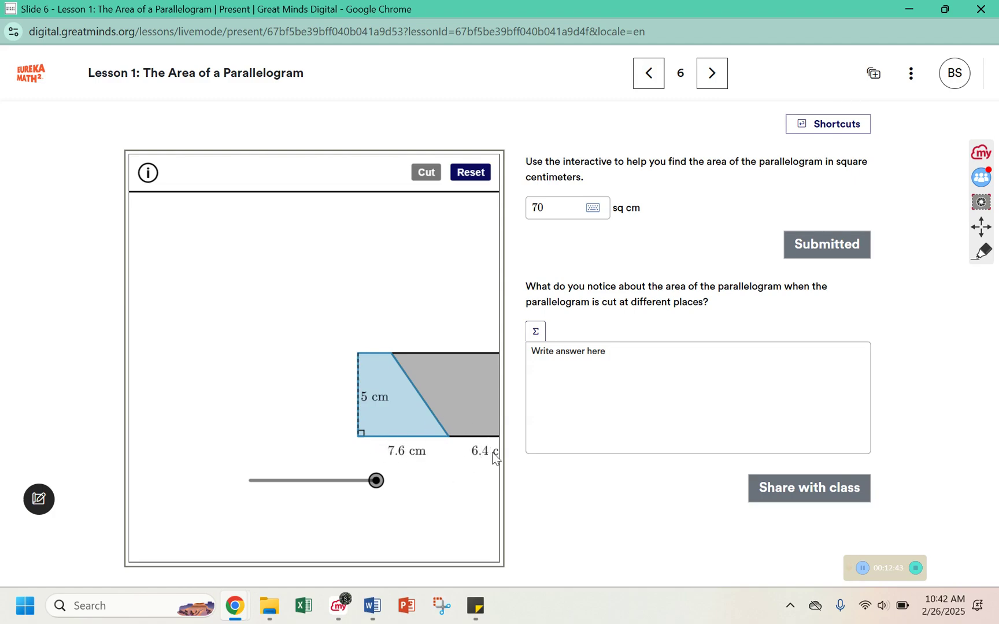
- Share 'The area is still the same' with the class and advance to the next slide
left_click(655, 378)
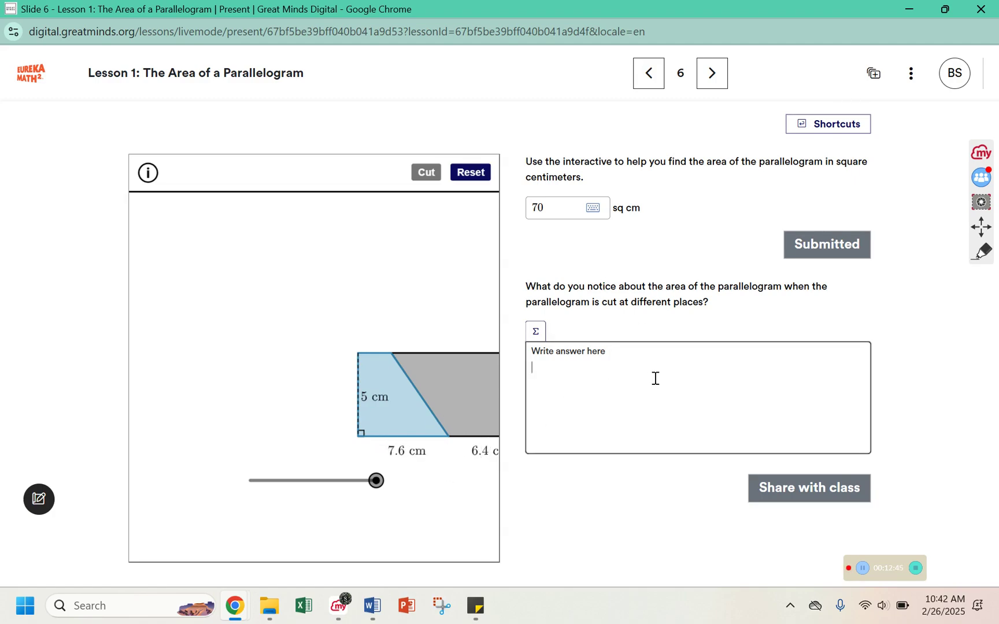
type("The area")
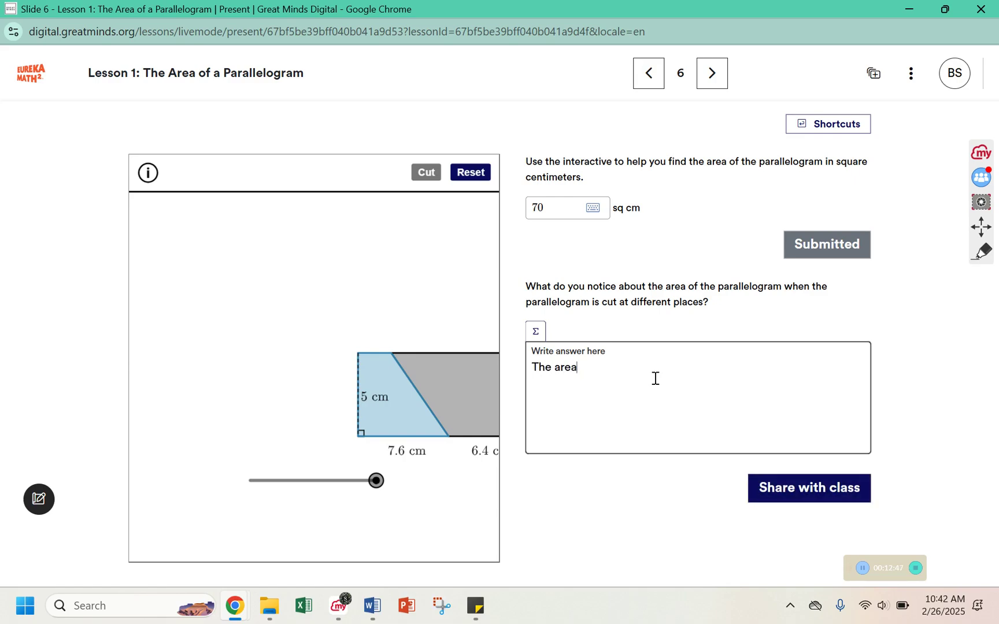
type(" is still the same a")
key("BackSpace")
left_click(775, 491)
left_click(706, 81)
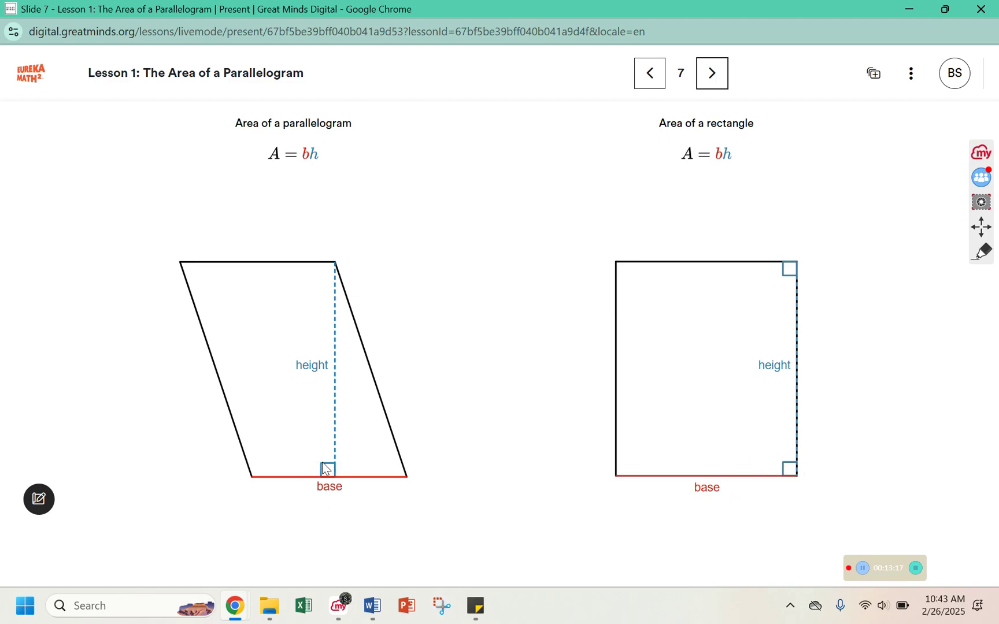
- Move on from the slide 7 formula comparison to slide 8
left_click(709, 74)
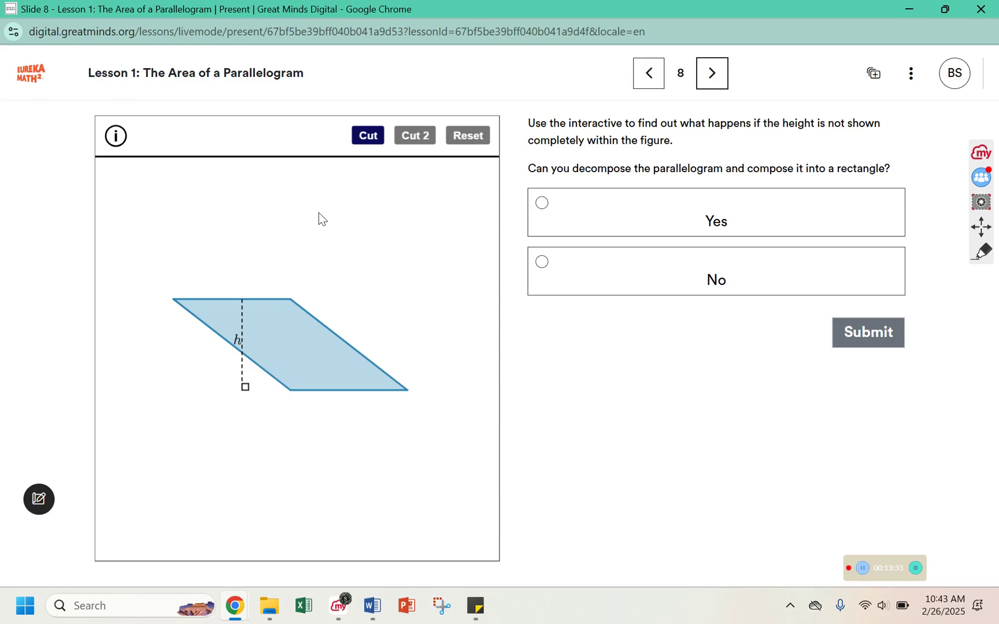
- Cut two triangles off the slanted parallelogram to form a rectangle, then submit Yes
left_click(367, 137)
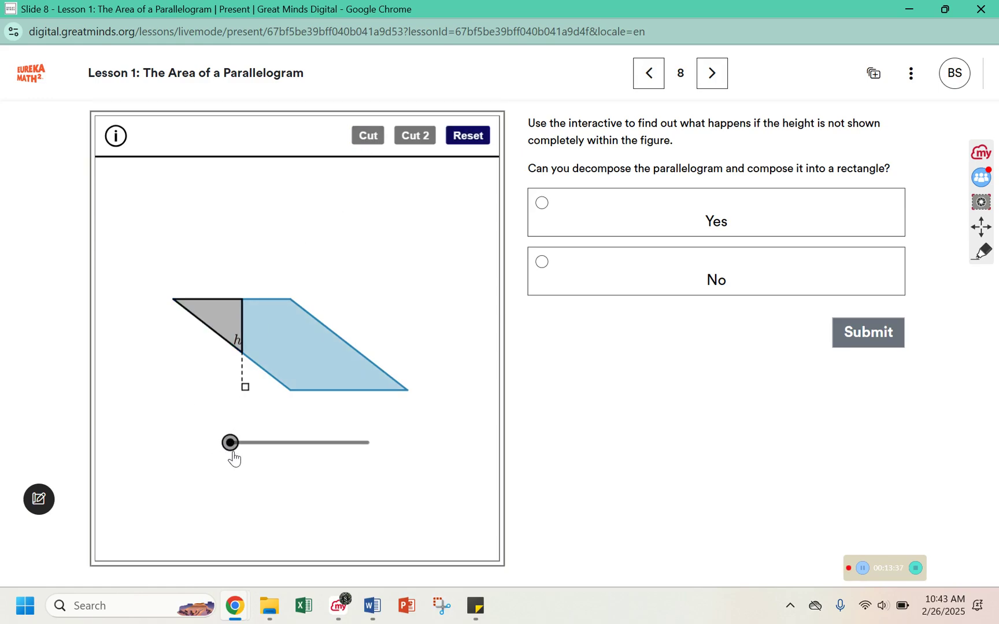
left_click_drag(232, 453, 414, 474)
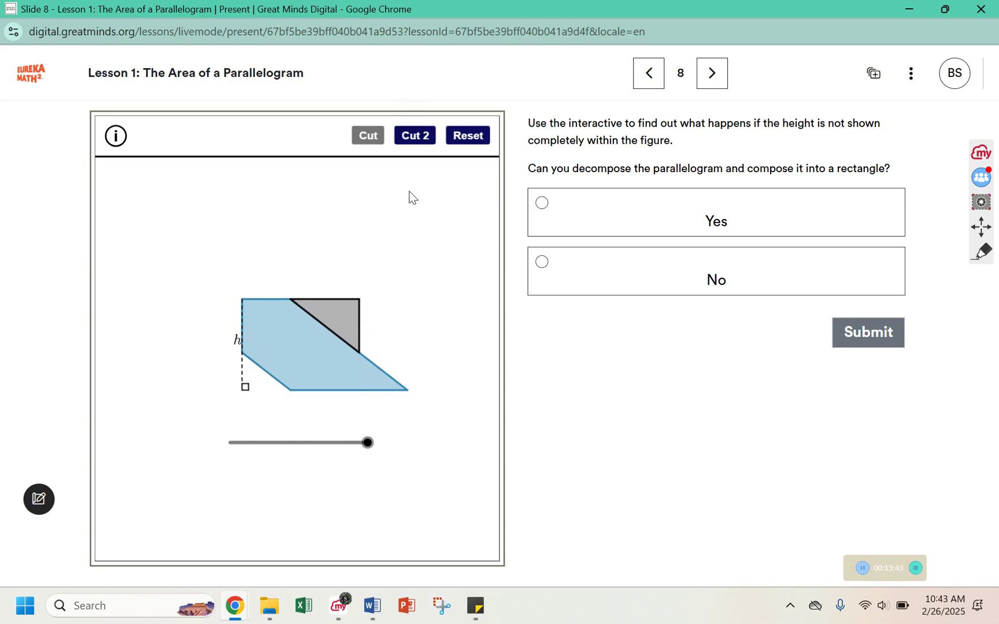
left_click(415, 137)
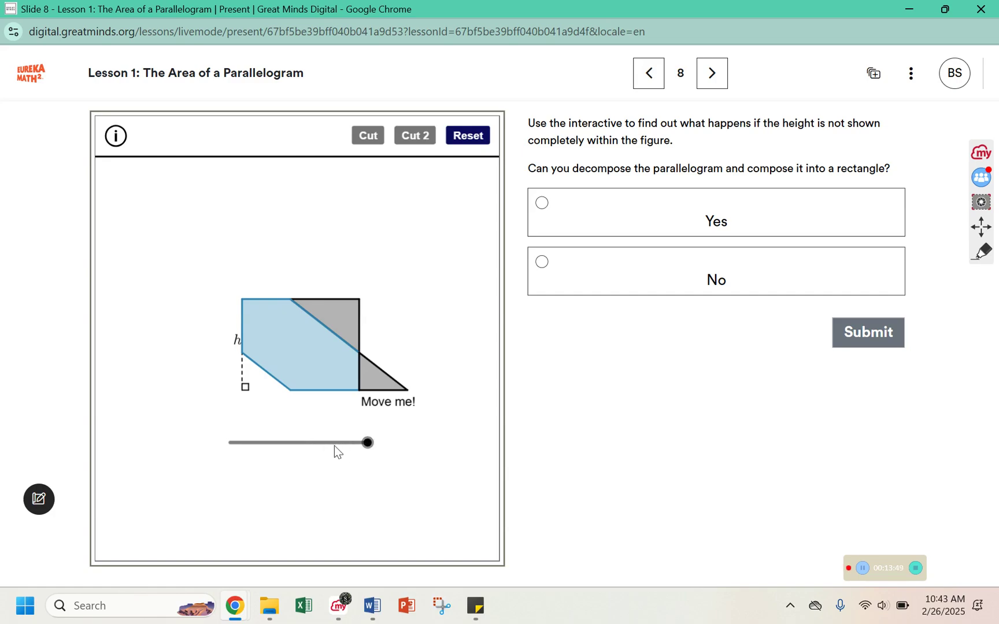
left_click_drag(375, 379, 265, 387)
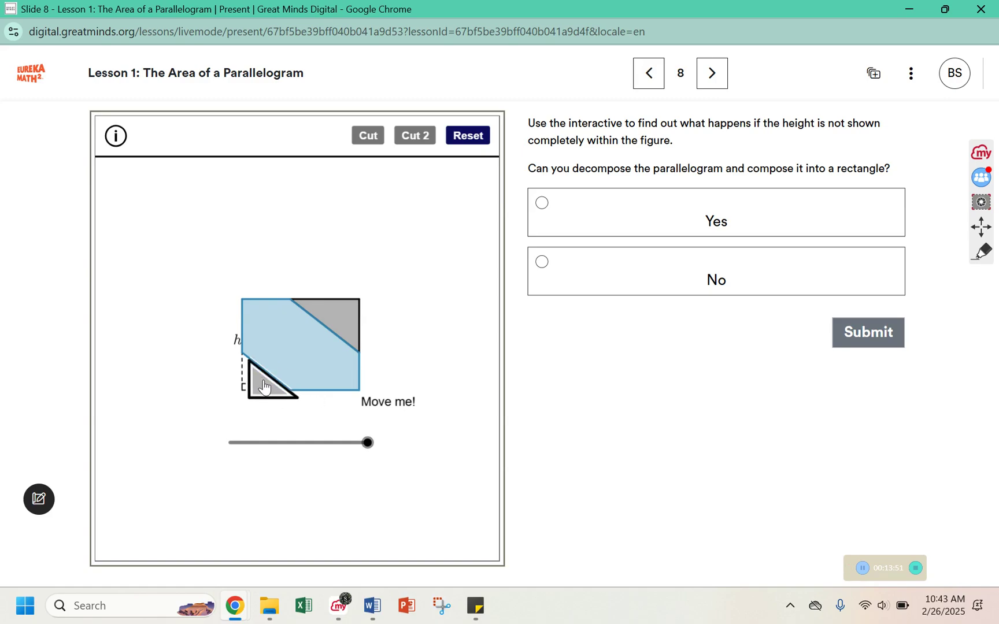
left_click(615, 192)
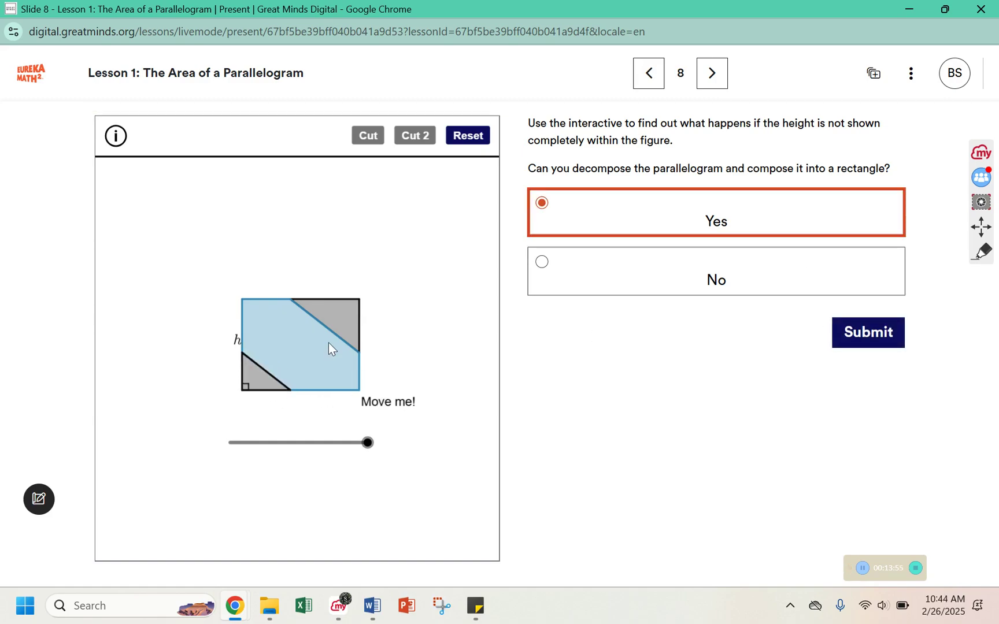
left_click(872, 335)
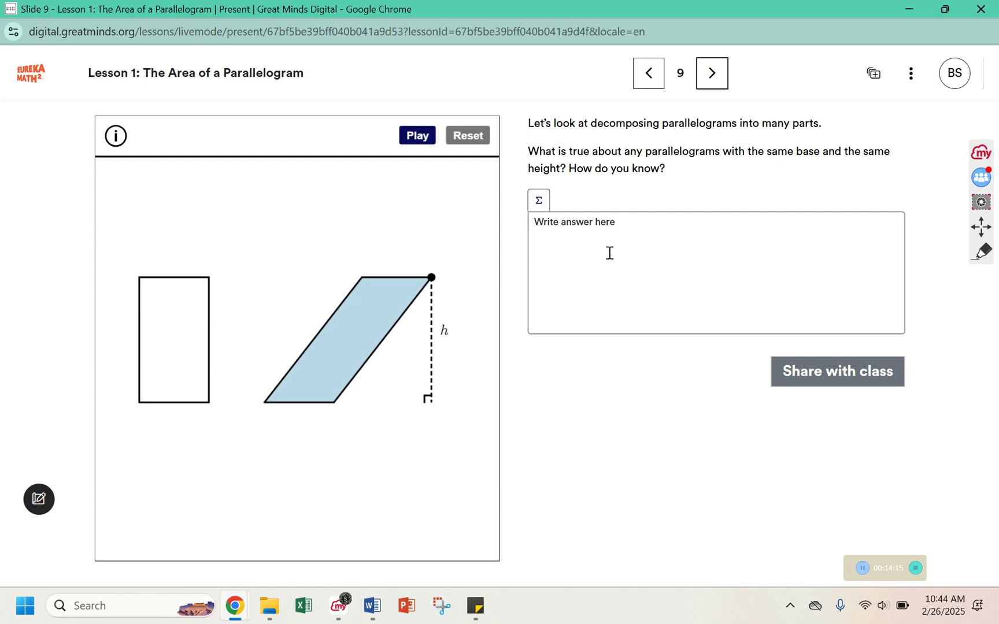
- Run the slide 9 decomposition animation three times, resetting between runs, then start an answer
left_click(418, 135)
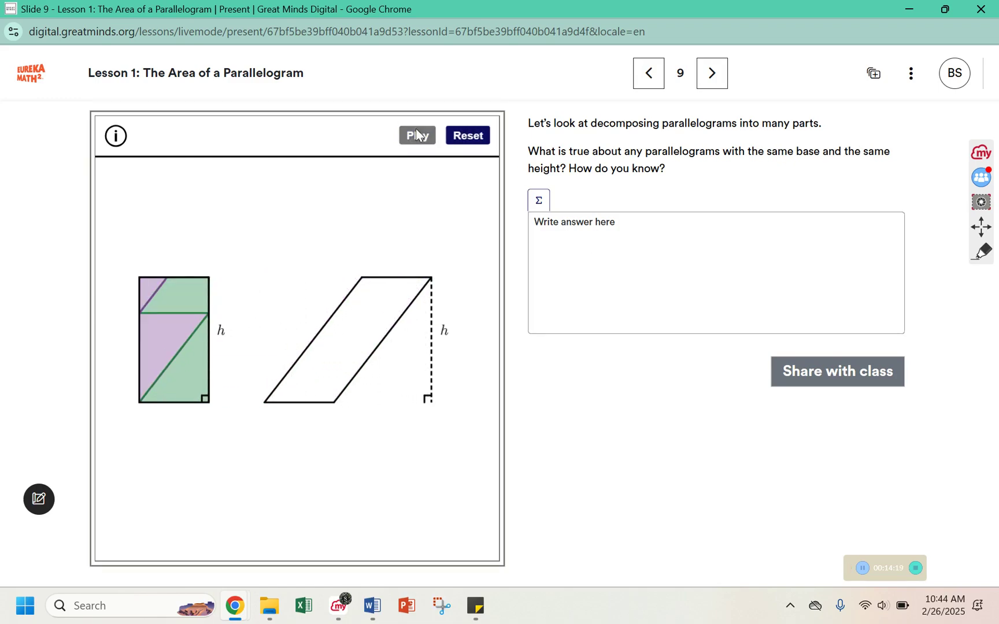
left_click(467, 138)
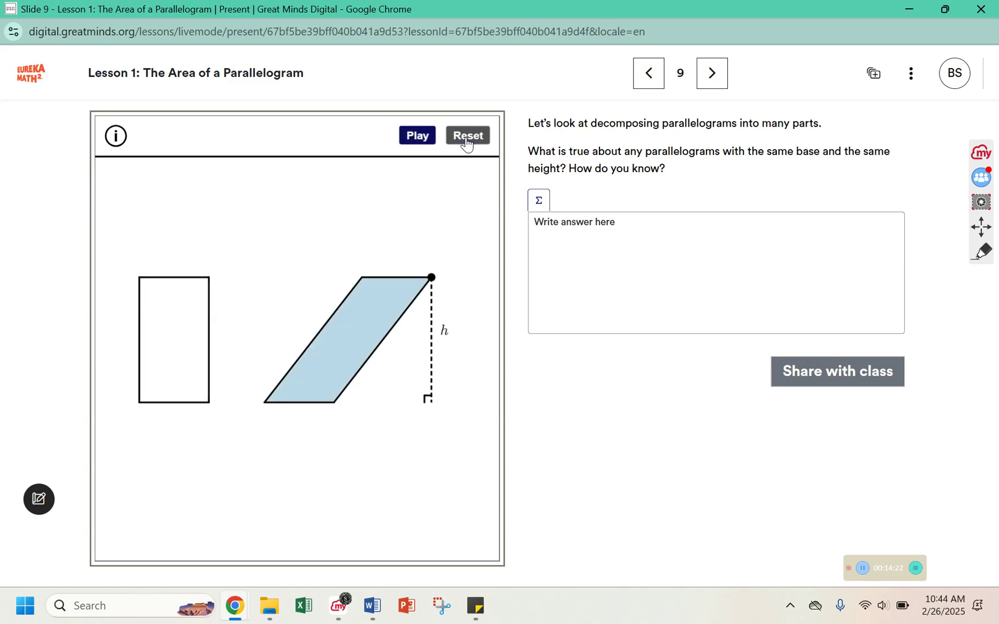
left_click(422, 143)
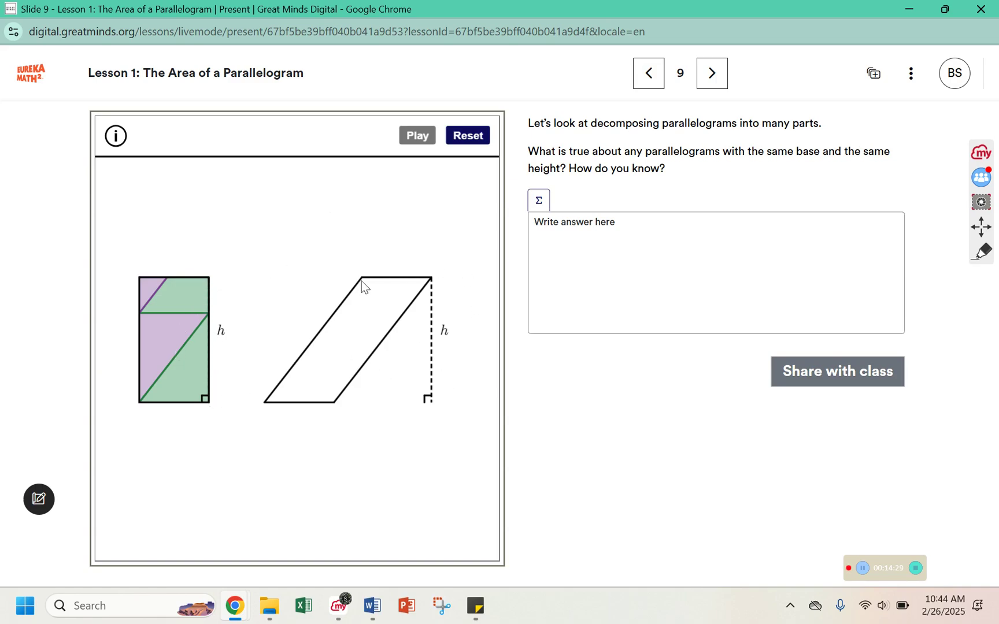
left_click(463, 136)
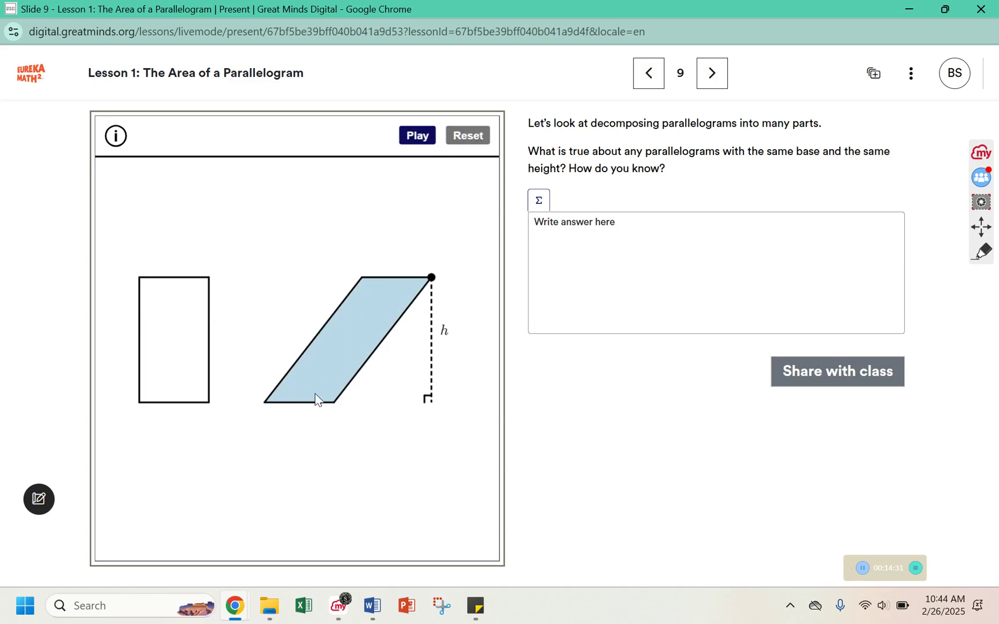
left_click(417, 136)
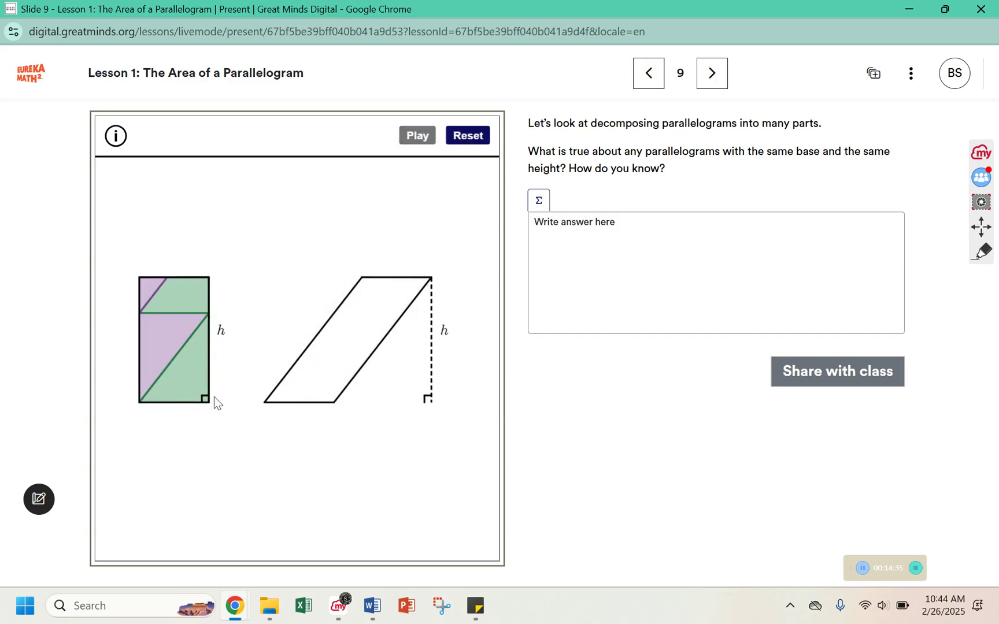
left_click(681, 265)
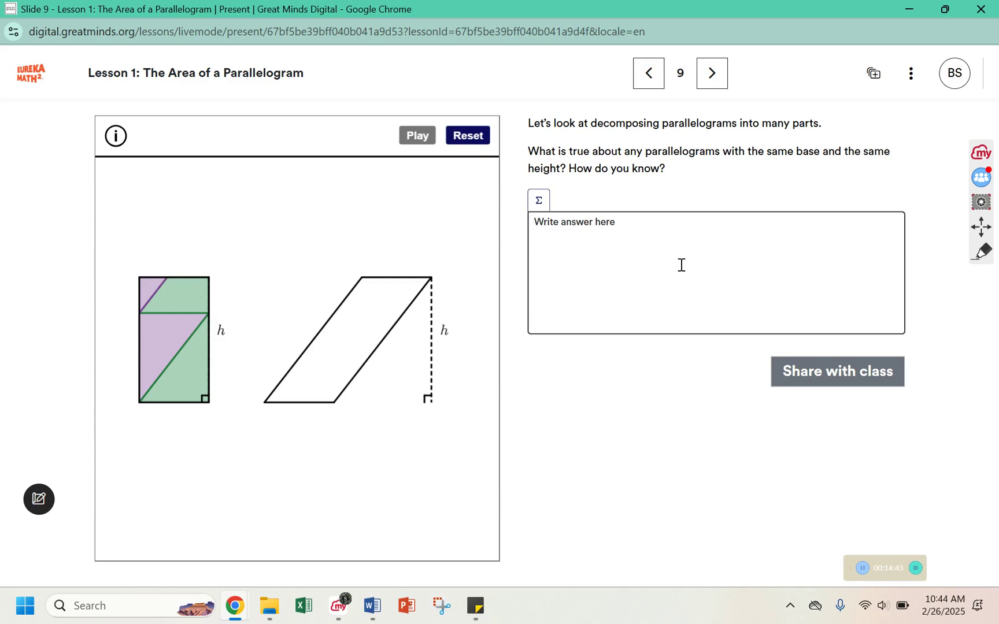
- Share that same height and base give equal area, with no leftover when filling the rectangle
type("THey")
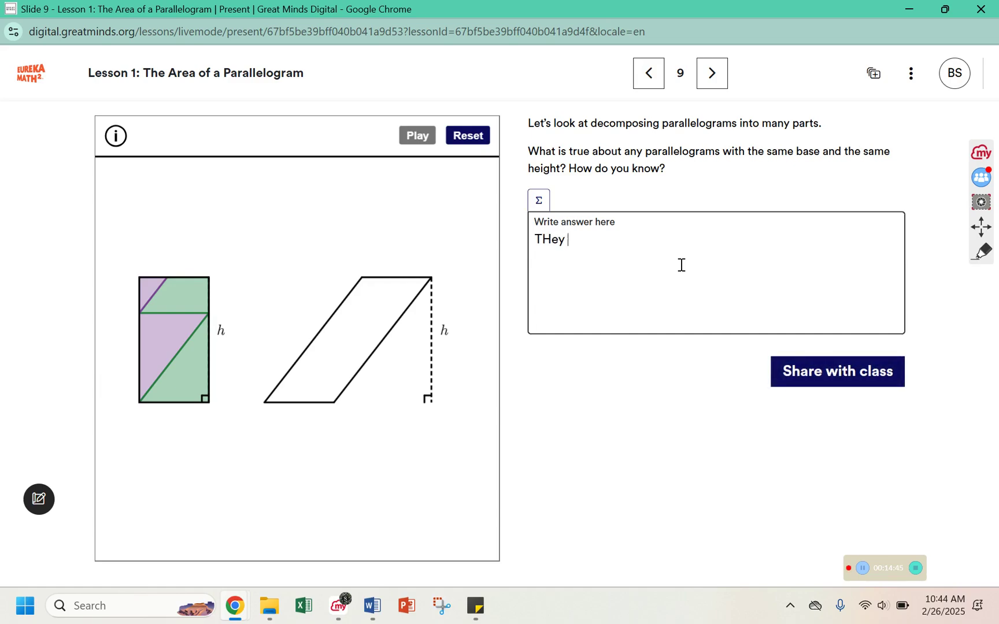
key("BackSpace")
key("BackSpace")
key("BackSpace")
type("he rectangle and ")
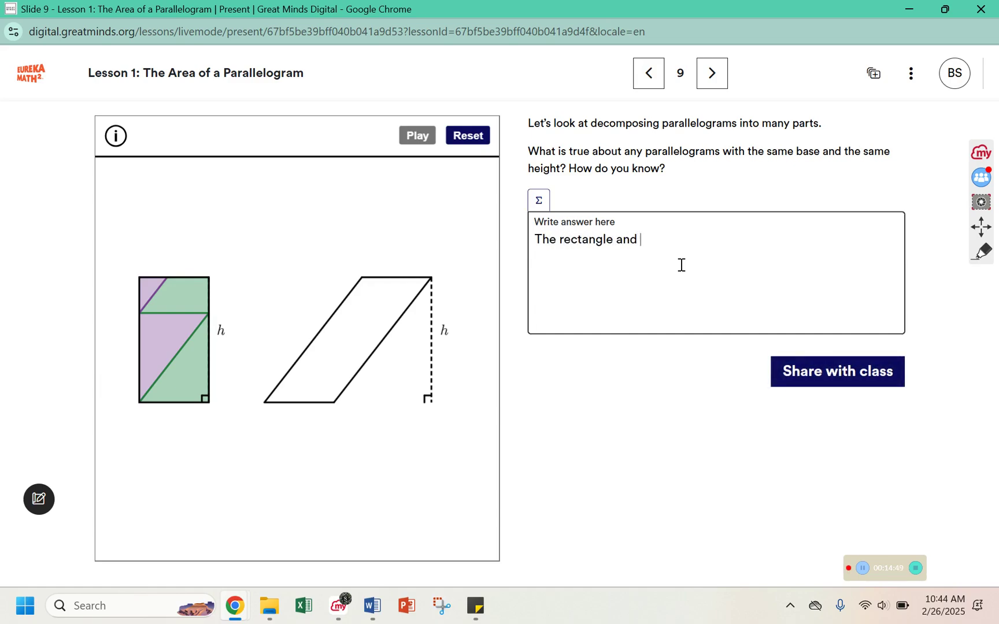
type("parele")
key("BackSpace")
type("leo")
key("BackSpace")
type("logram have the same a")
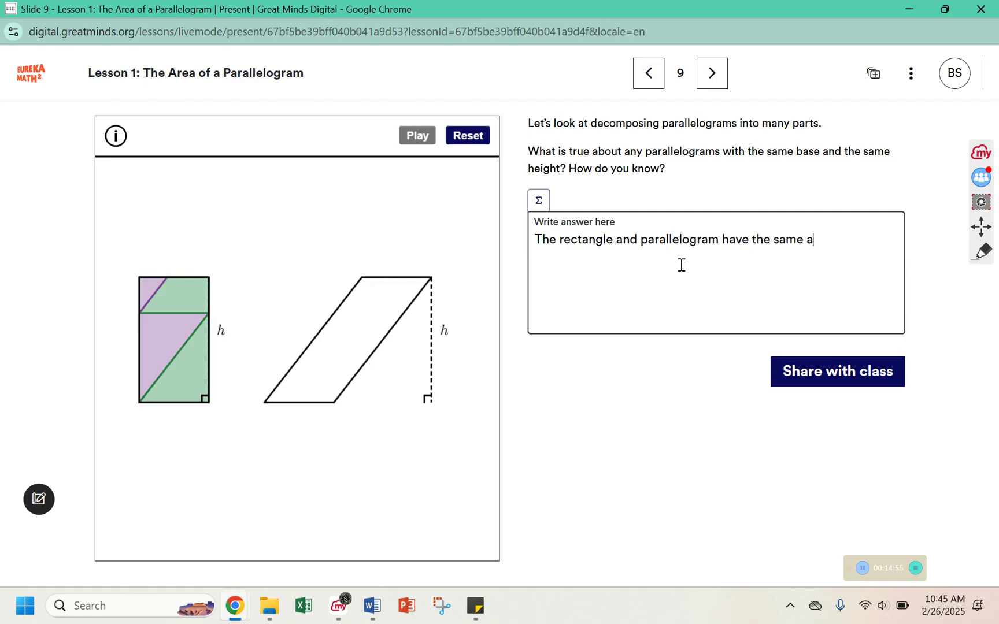
type("rea because they are the s")
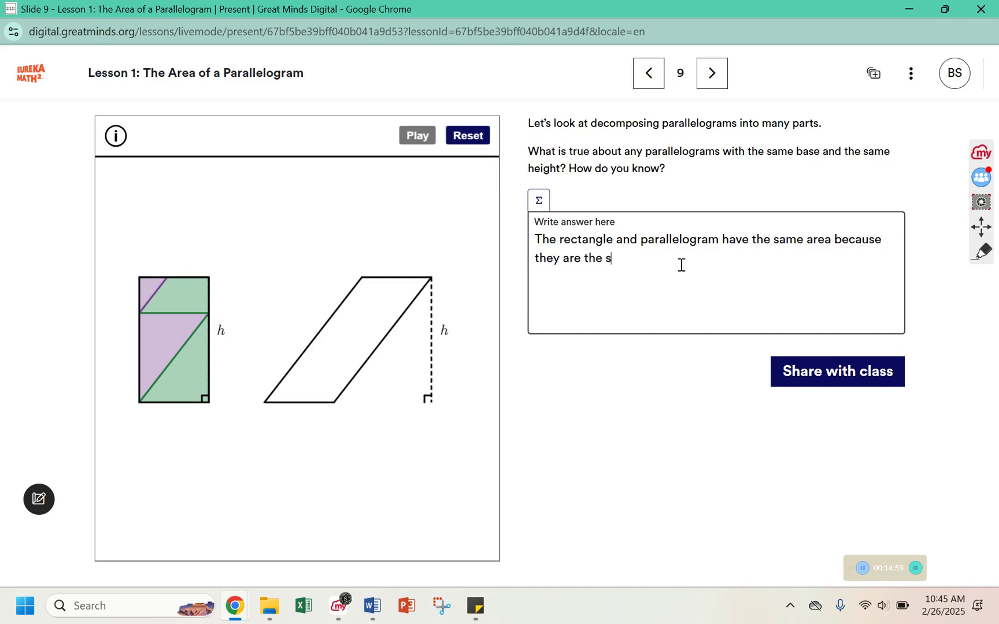
type("ame height and the base")
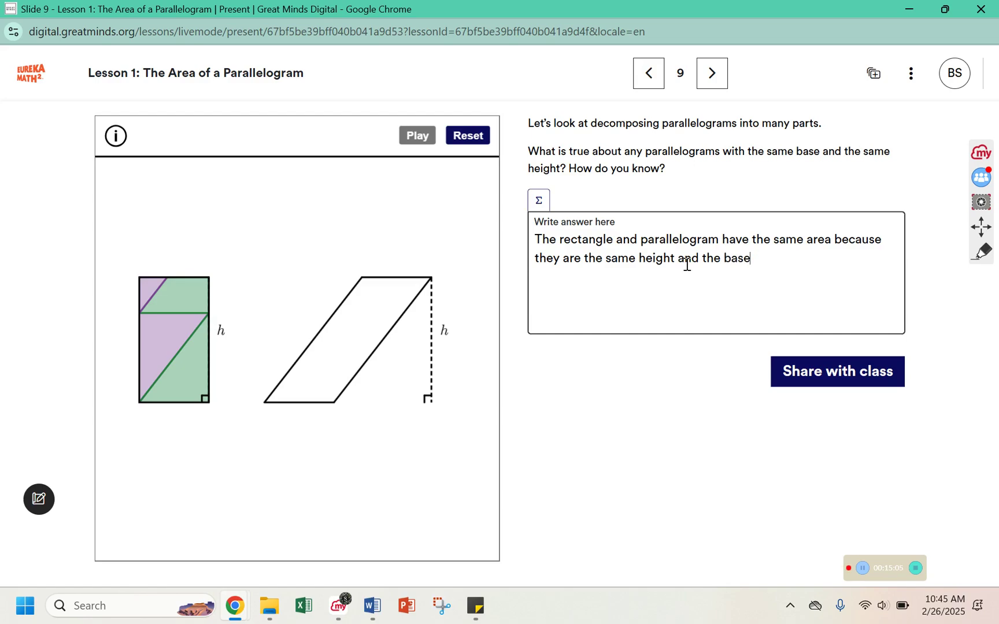
type(" (green) ste")
key("BackSpace")
type("ayed the sma")
key("BackSpace")
key("BackSpace")
type("ame length.")
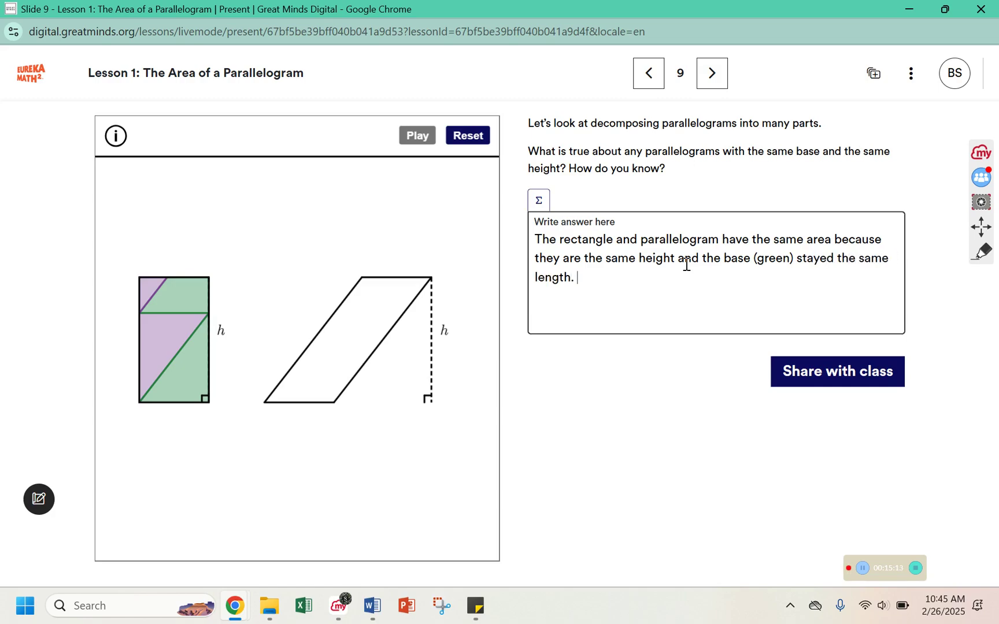
type(" The shaded section fil")
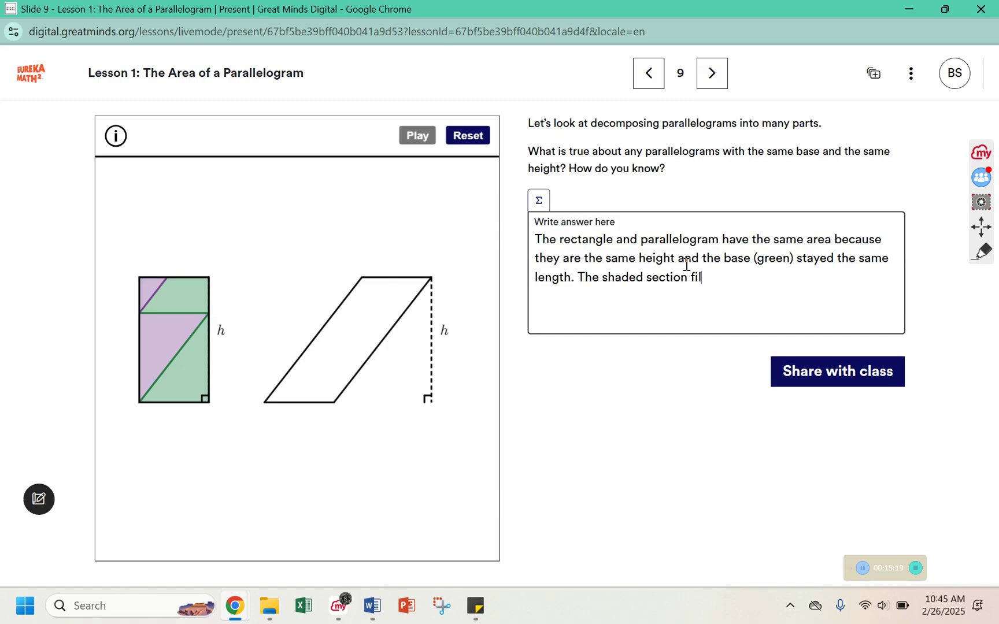
type("ls the entire rectangle with n")
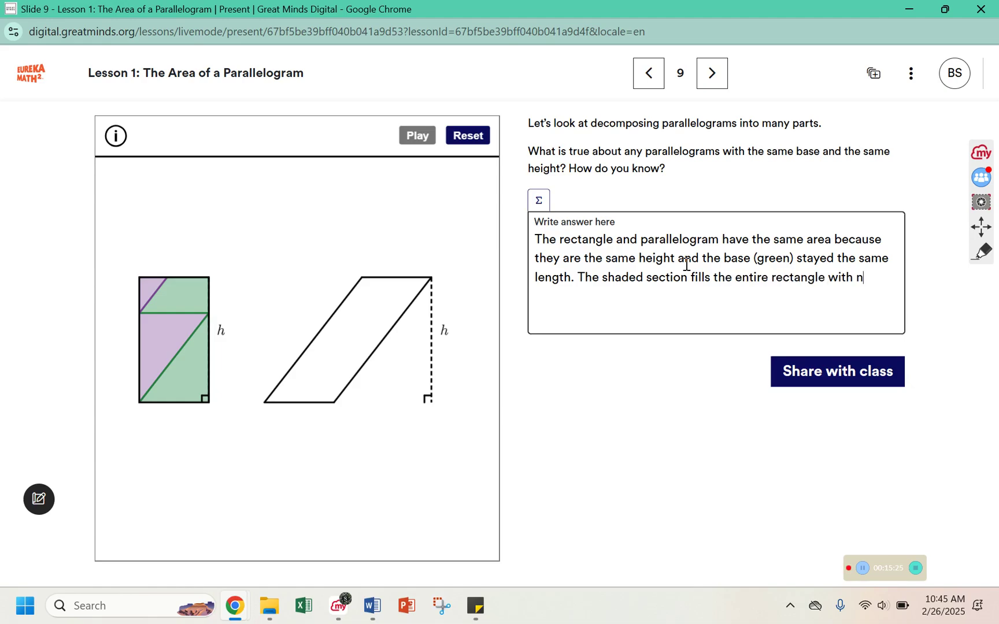
type("o extra left over.")
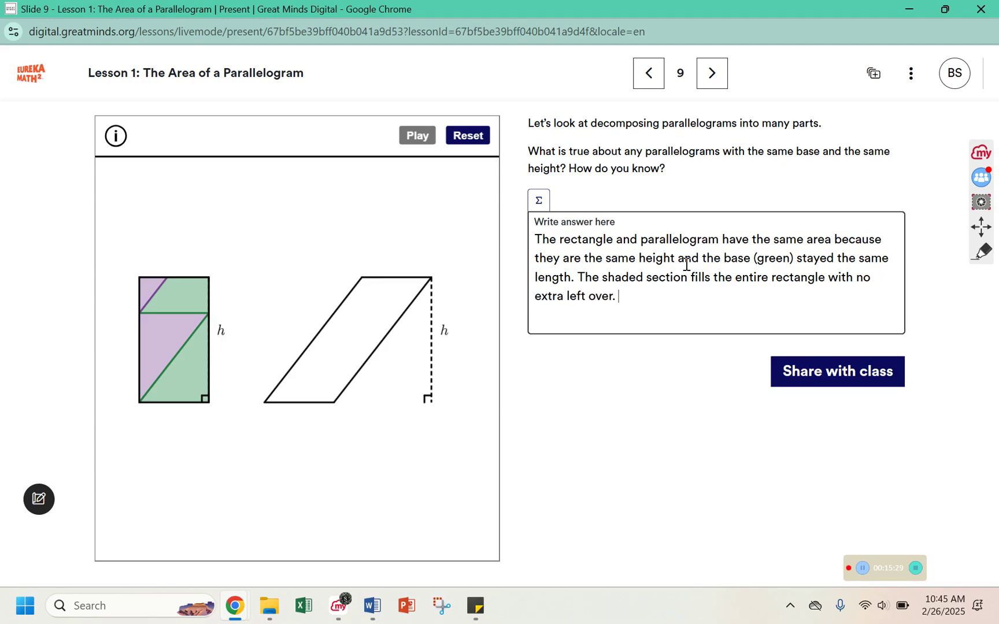
left_click(812, 385)
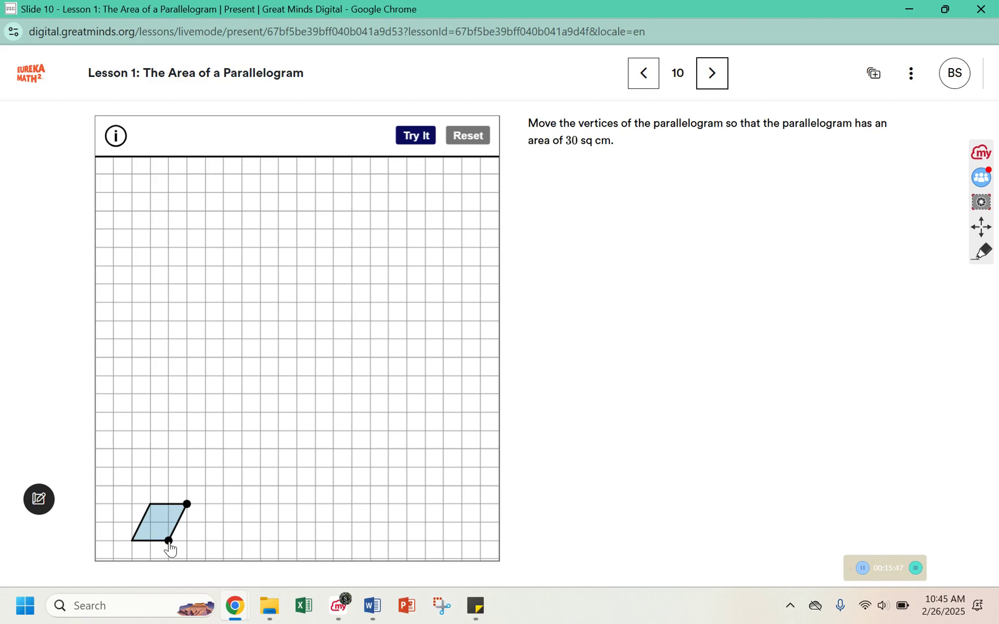
- Widen the base and lower the top edge one row for 30 sq cm, check it, and continue
left_click_drag(168, 540, 279, 413)
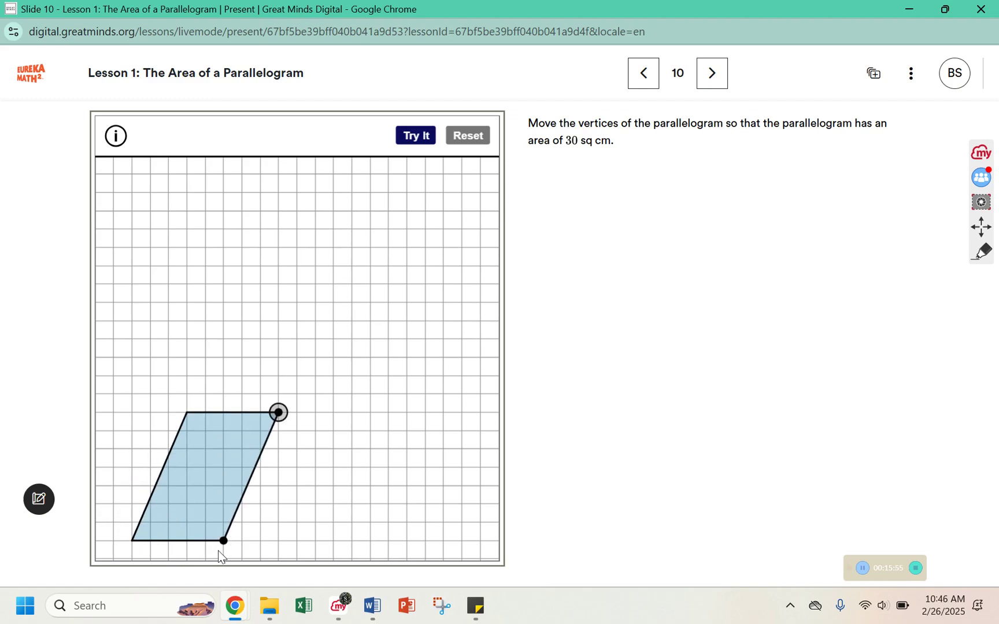
left_click(867, 572)
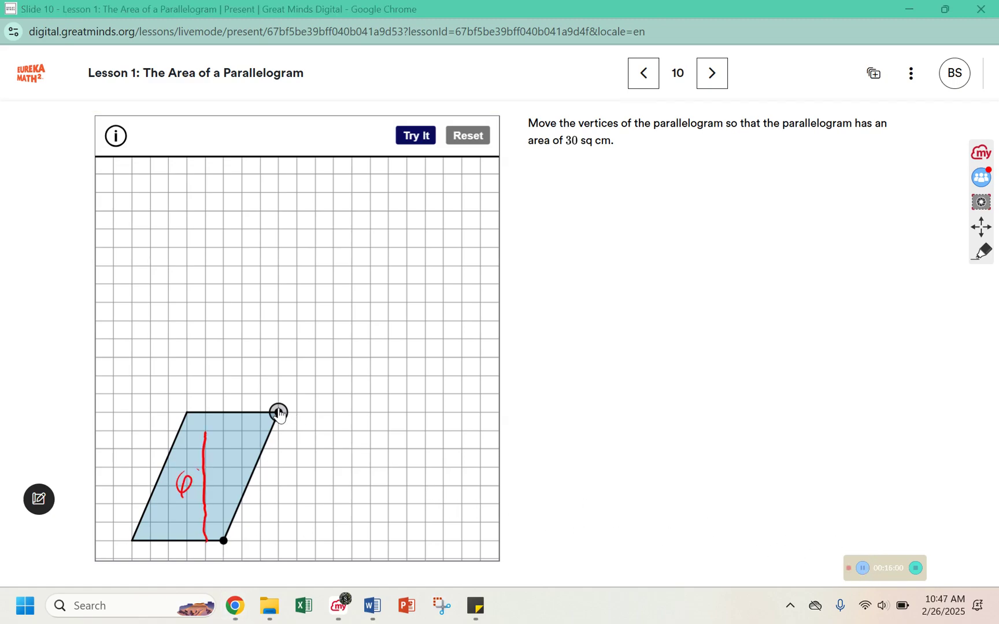
left_click_drag(279, 413, 279, 431)
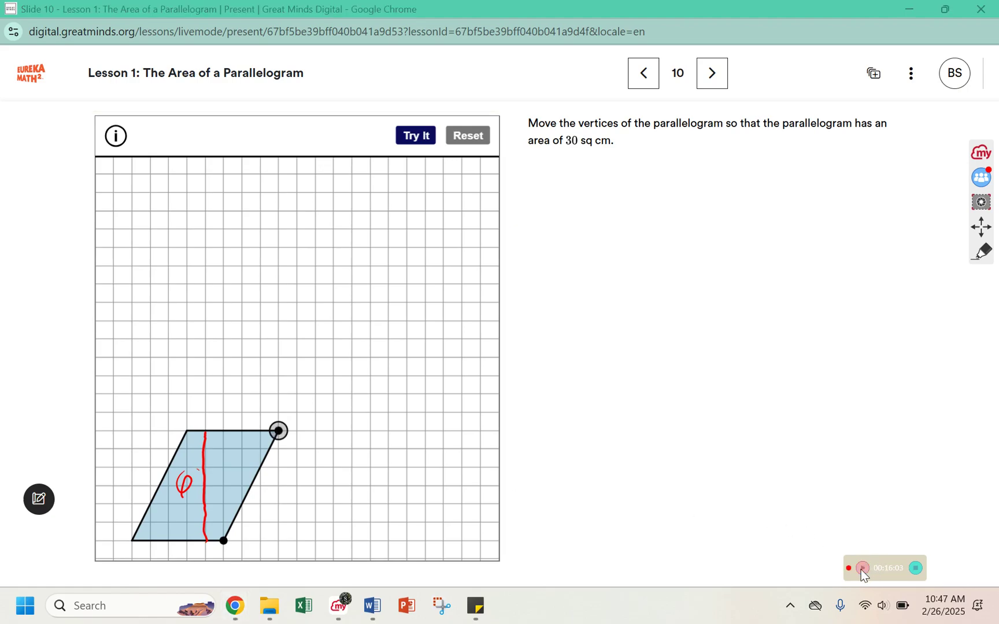
left_click(414, 138)
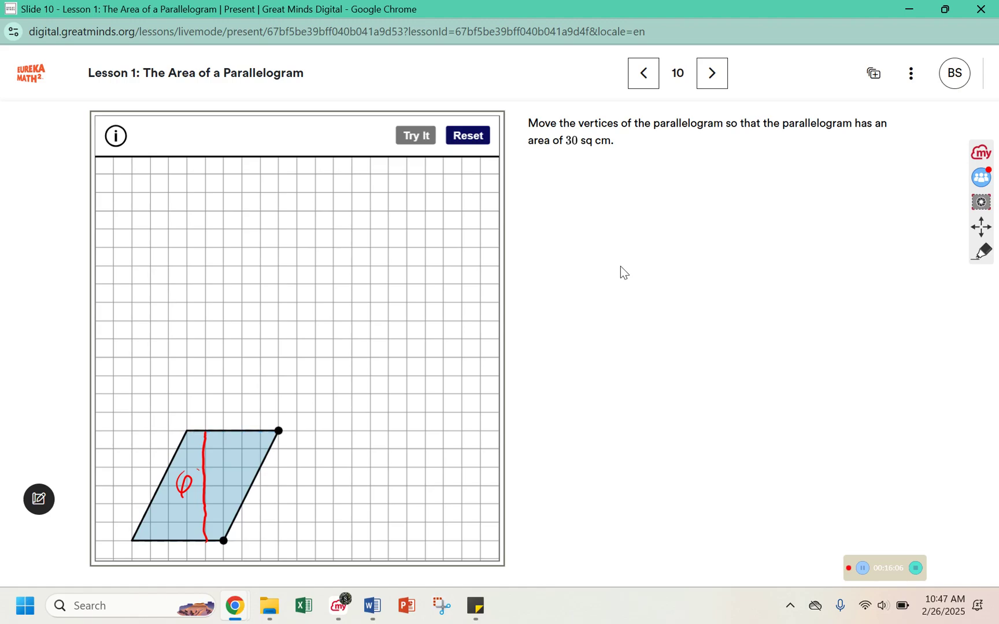
left_click(865, 572)
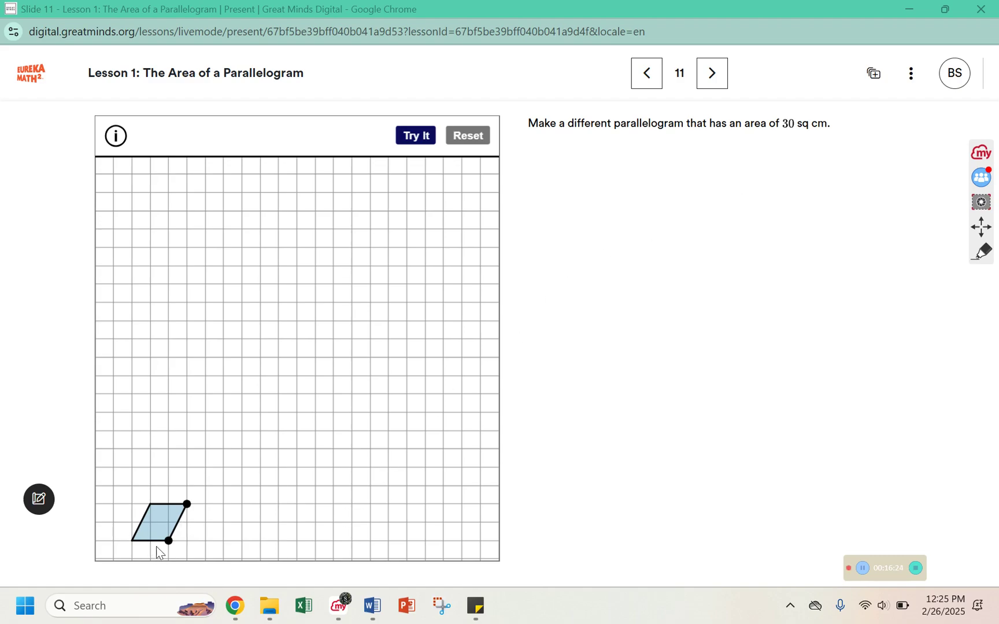
- Reshape the grid parallelogram into a taller one of 30 sq cm, check it, and advance
left_click_drag(187, 504, 206, 373)
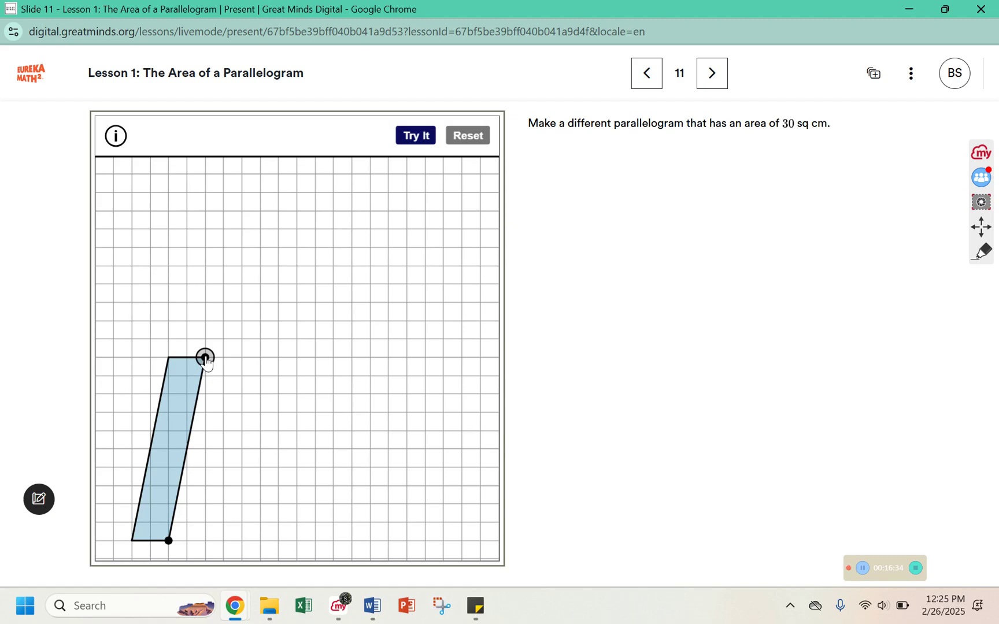
left_click_drag(207, 364, 273, 269)
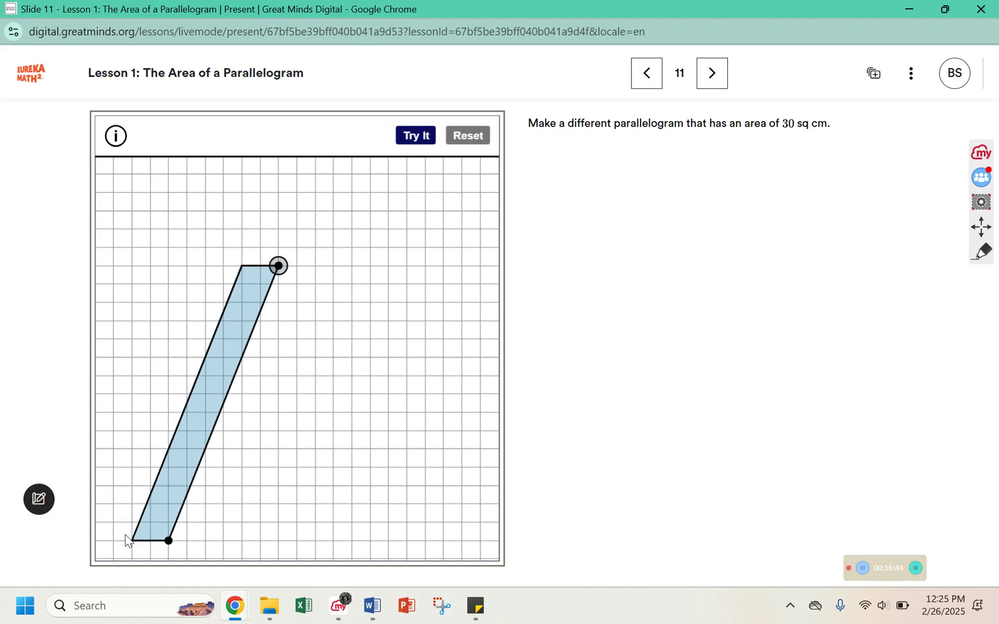
left_click(425, 137)
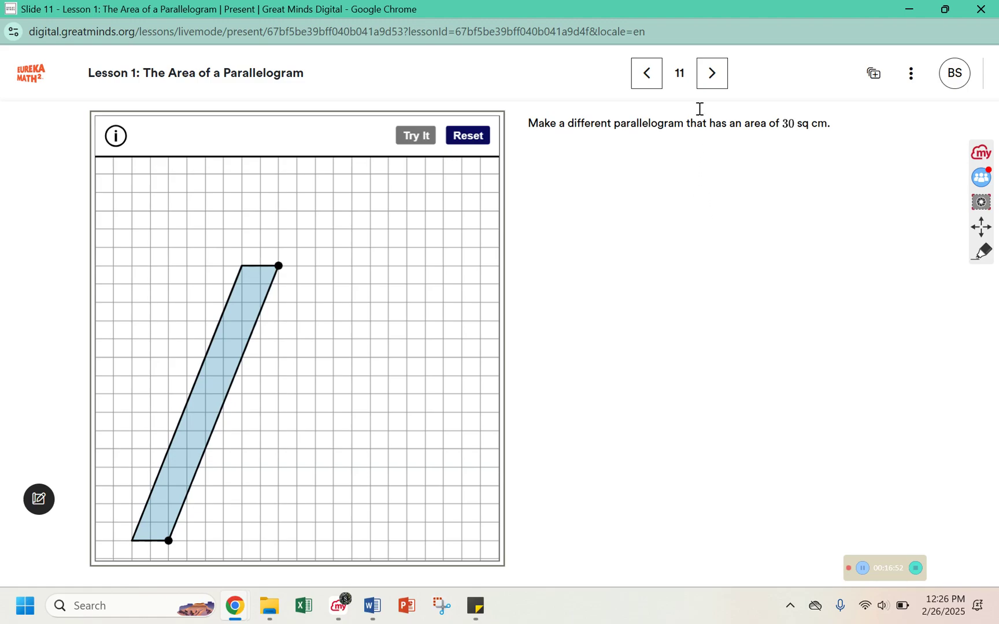
left_click(711, 73)
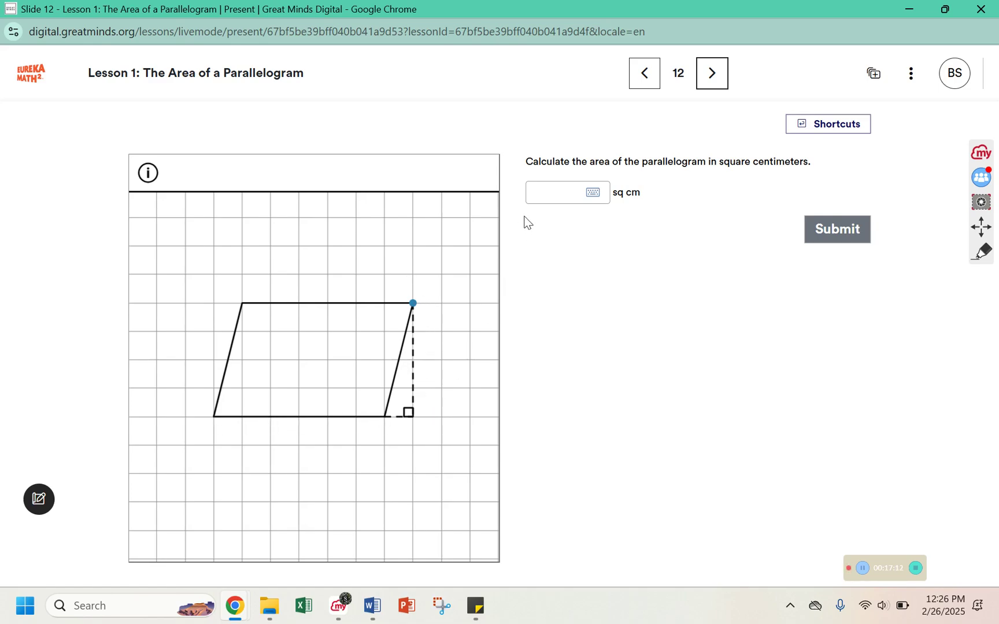
- Submit 24 sq cm as the slide 12 parallelogram's area and go to slide 13
left_click(548, 196)
type("24")
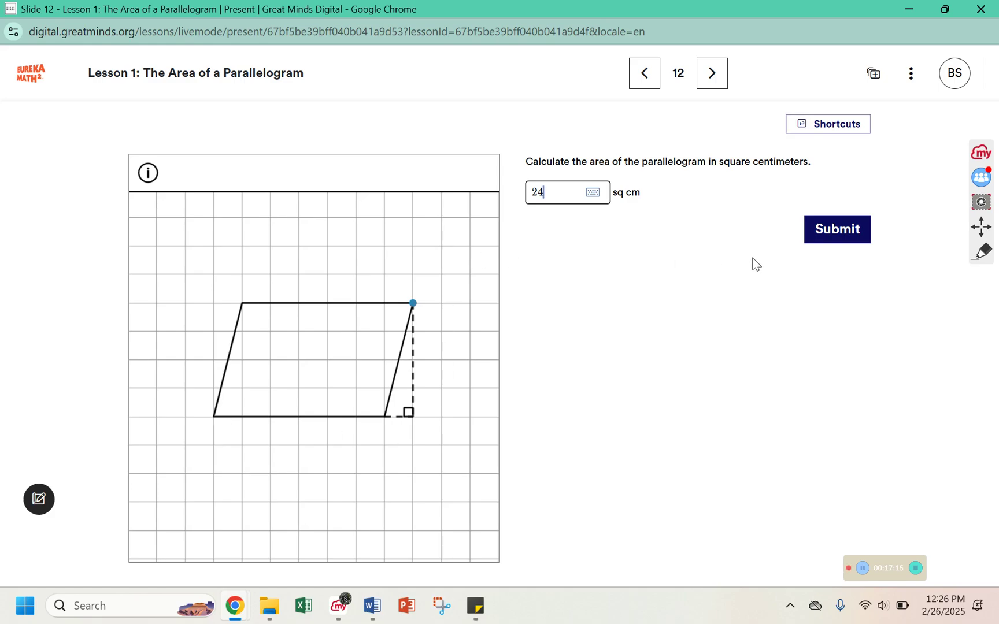
left_click(853, 237)
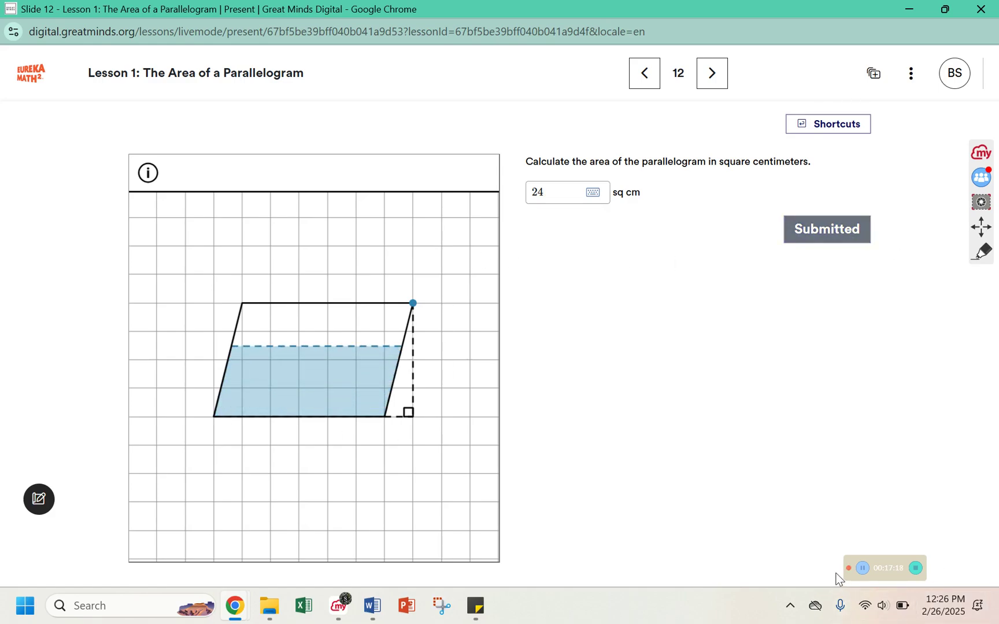
key("Right")
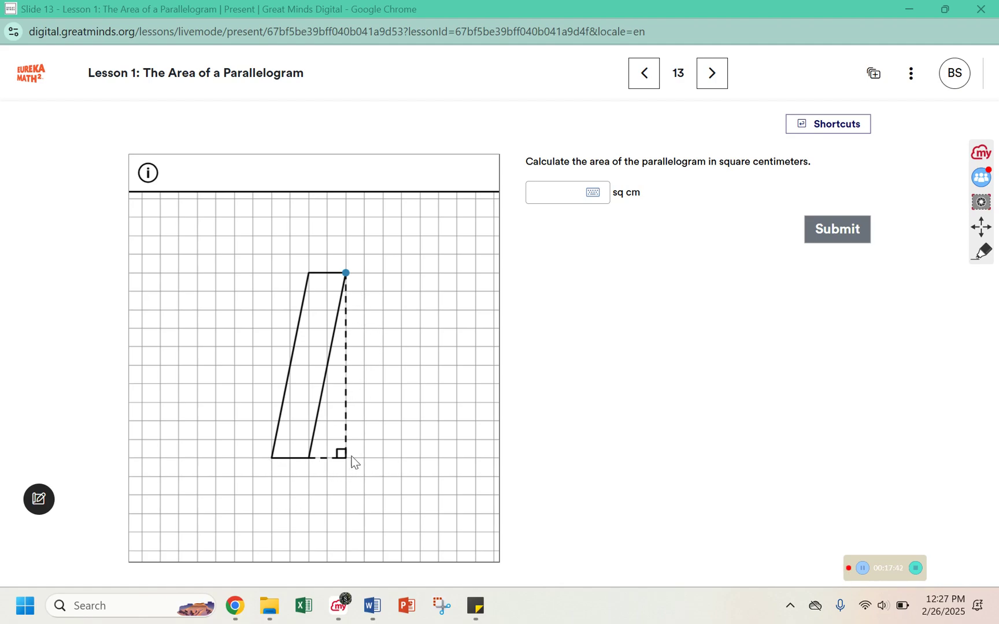
- Submit 20 sq cm for the narrow parallelogram, then change the answer to 24
left_click(546, 203)
type("20")
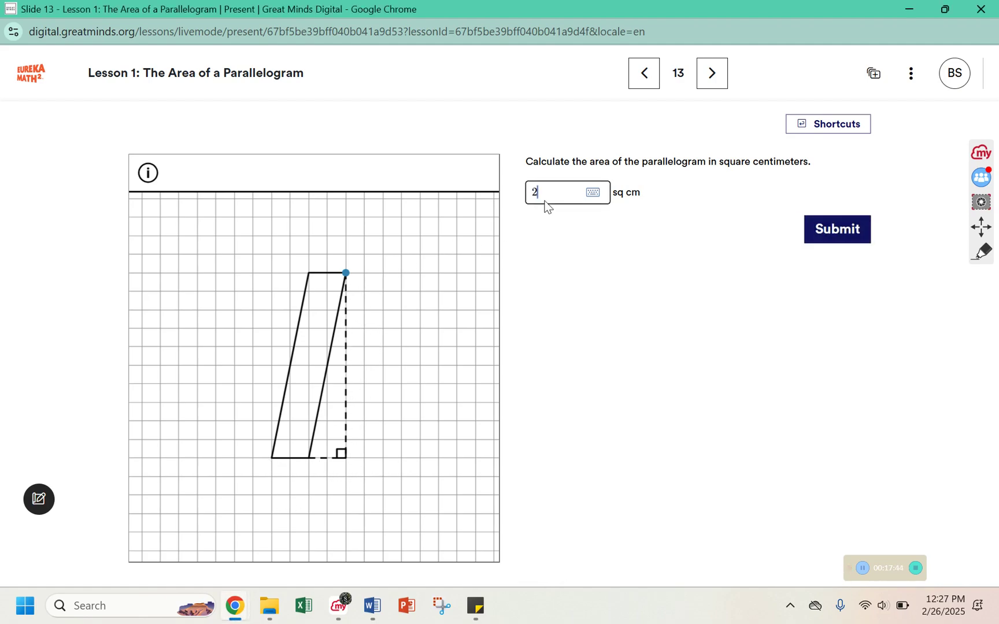
left_click(832, 232)
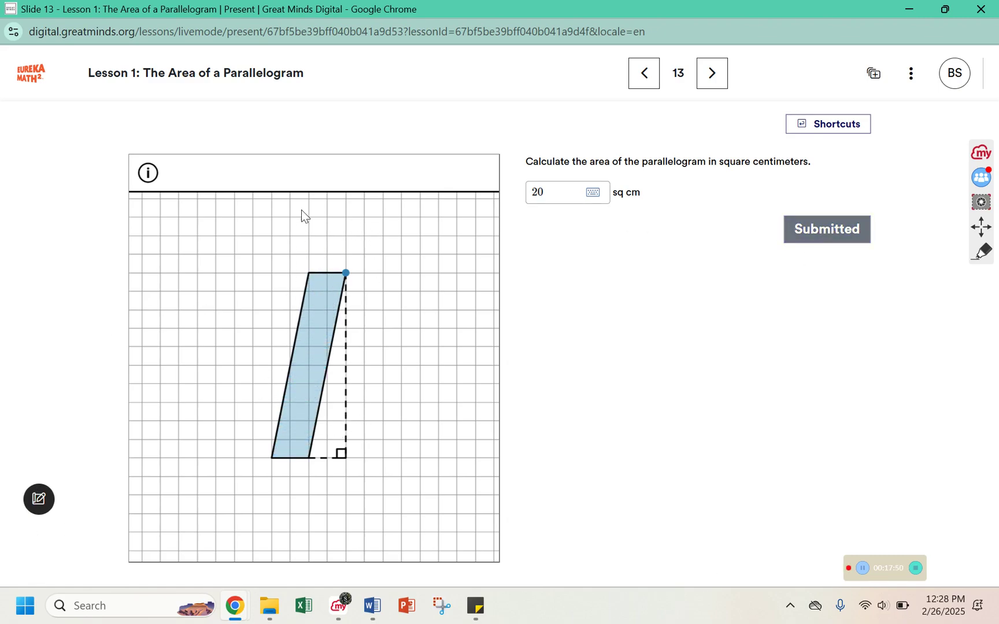
left_click(551, 197)
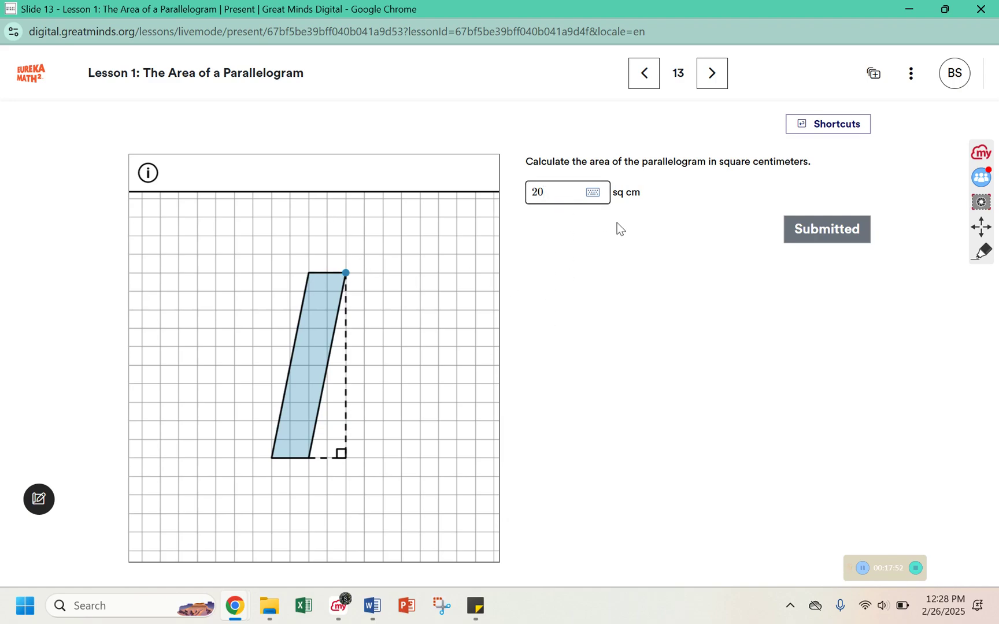
key("BackSpace")
type("4")
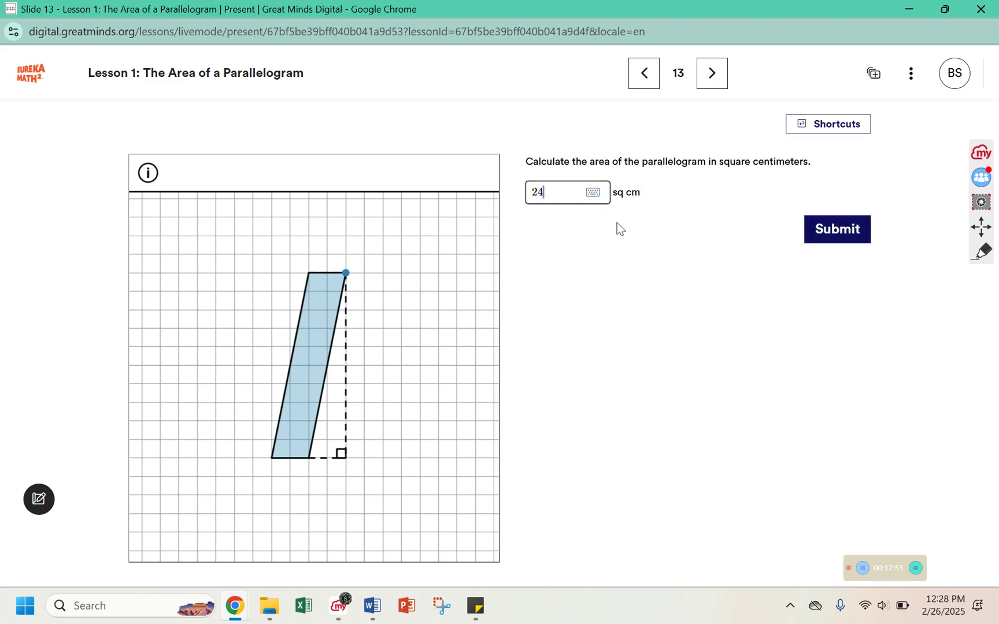
left_click(854, 229)
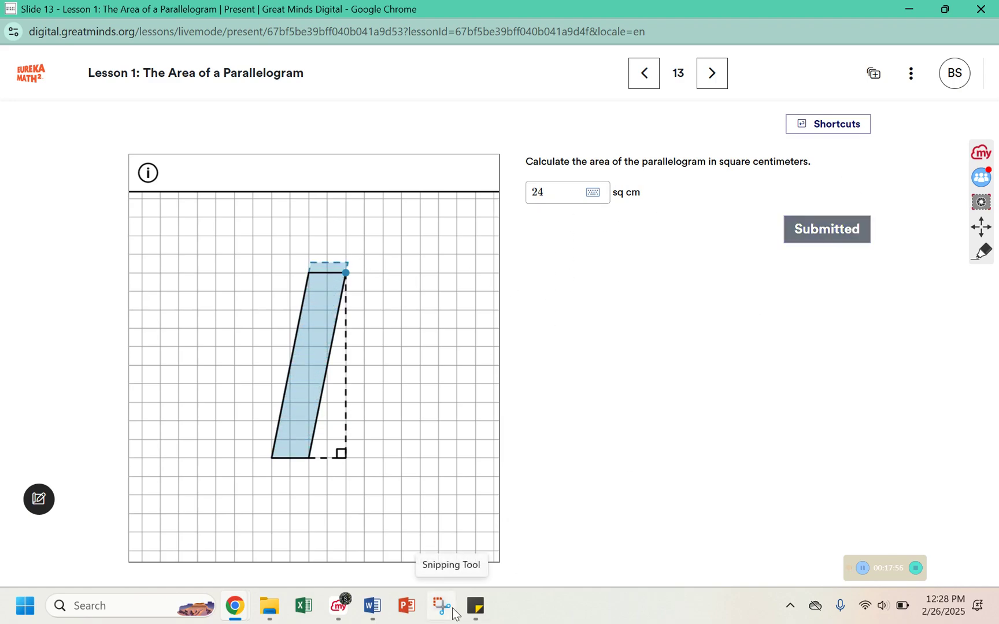
- Try 12 sq cm, then resubmit 20 as the final area and advance to slide 14
left_click(547, 193)
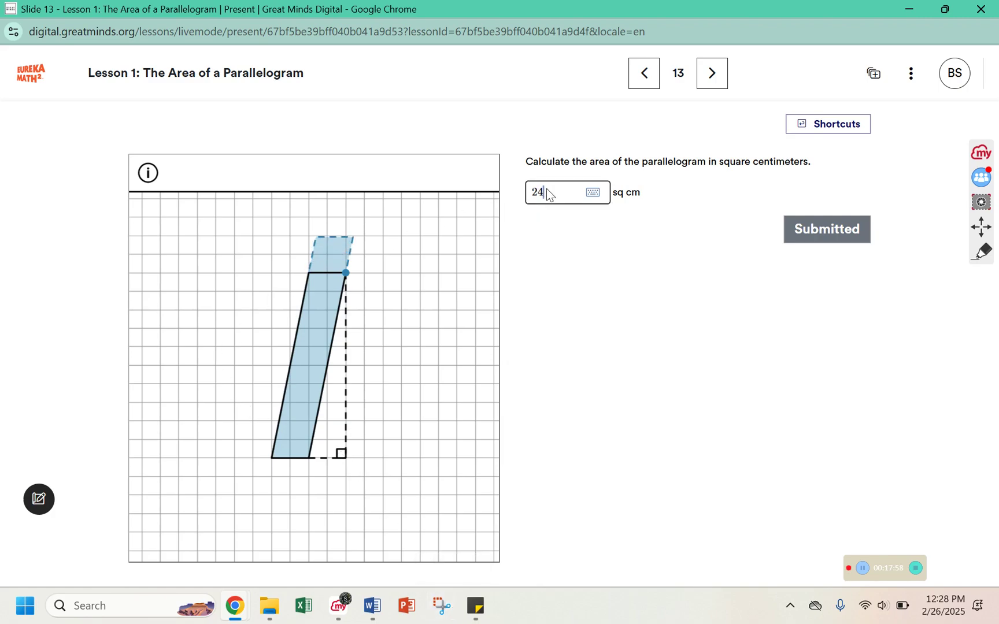
key("BackSpace")
key("BackSpace")
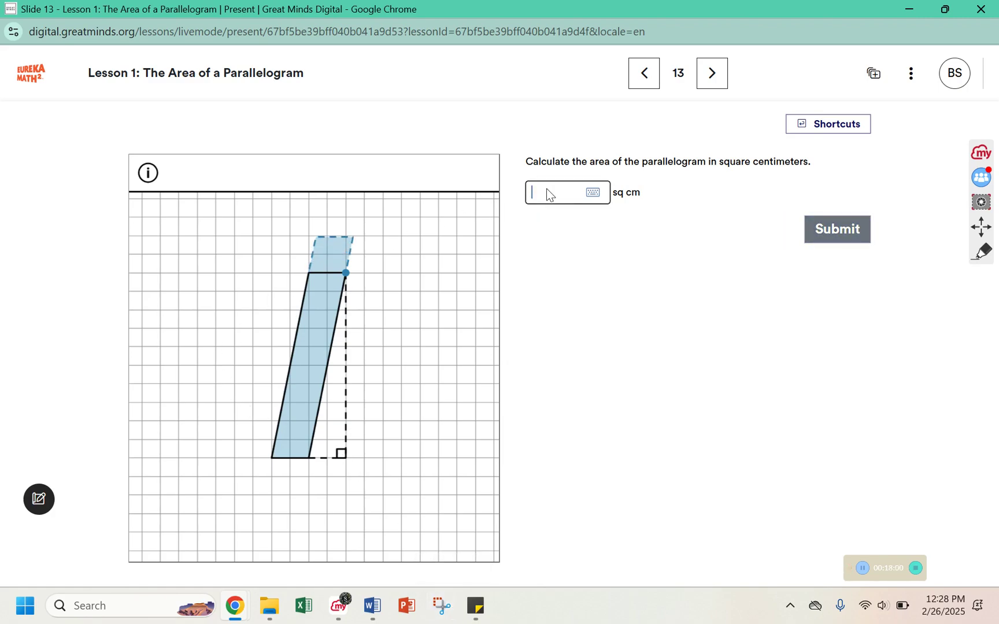
type("12")
left_click(823, 229)
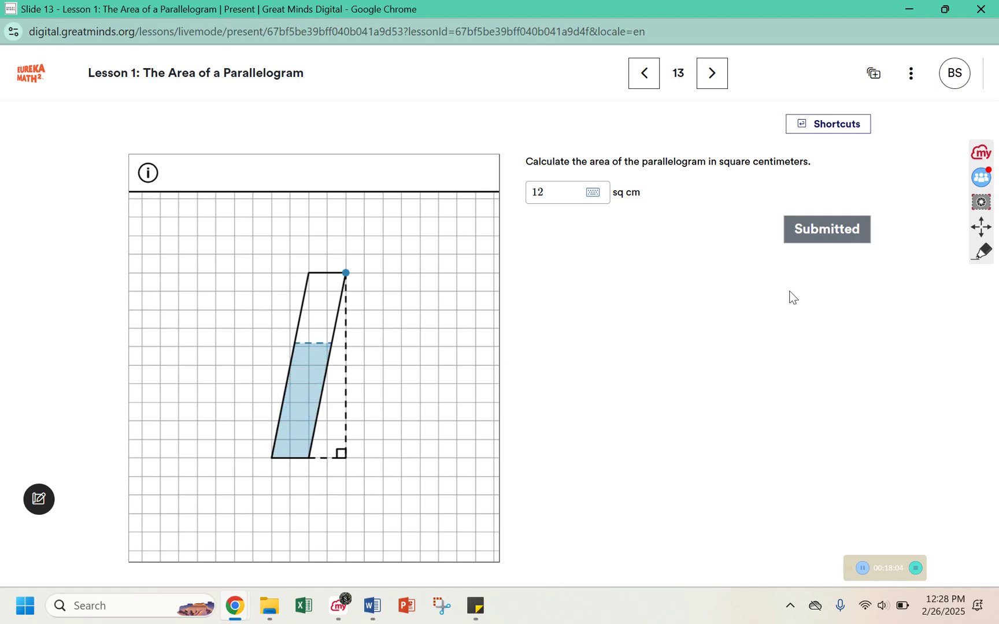
left_click(552, 198)
key("BackSpace")
key("BackSpace")
type("20")
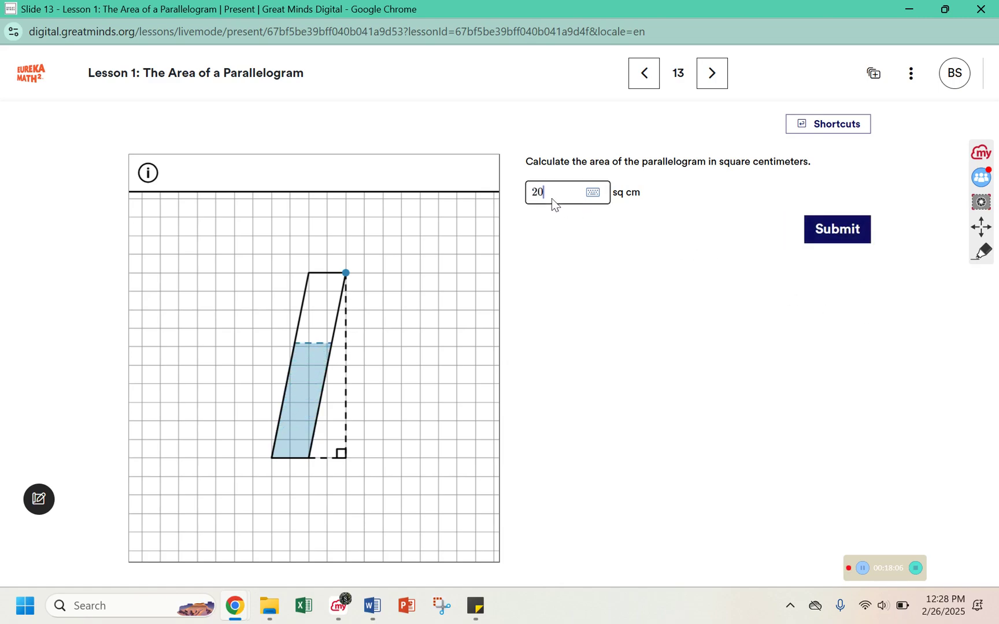
left_click(849, 238)
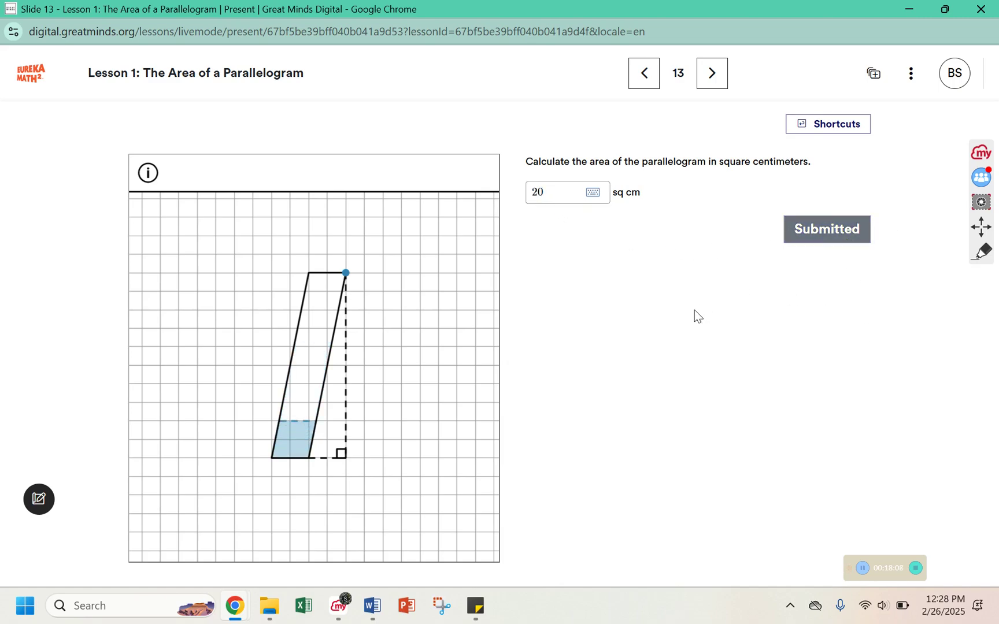
left_click(716, 81)
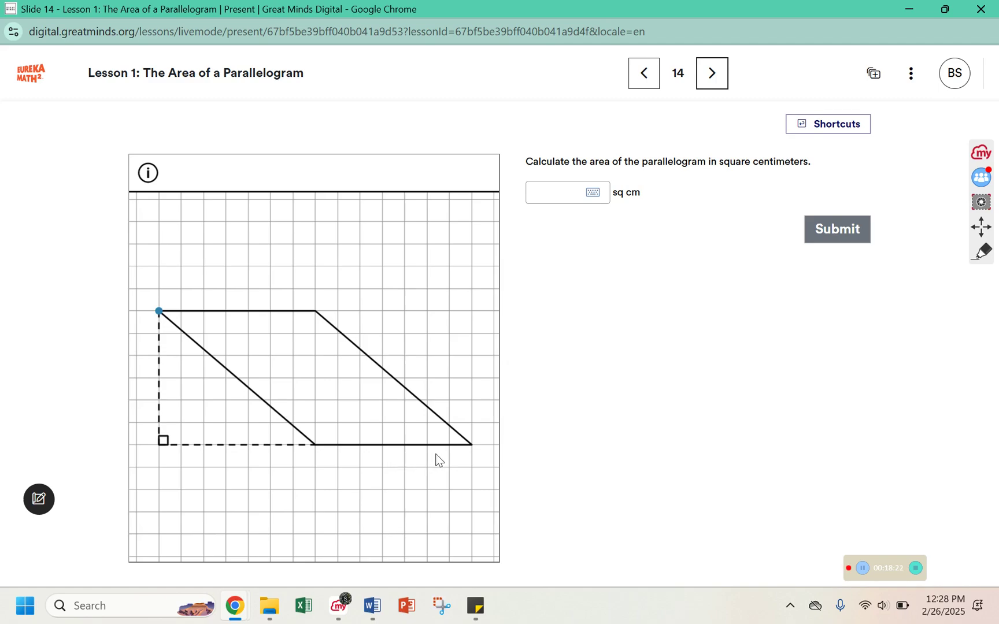
- Submit 42 sq cm as the wide parallelogram's area and move on to slide 15
left_click(461, 458)
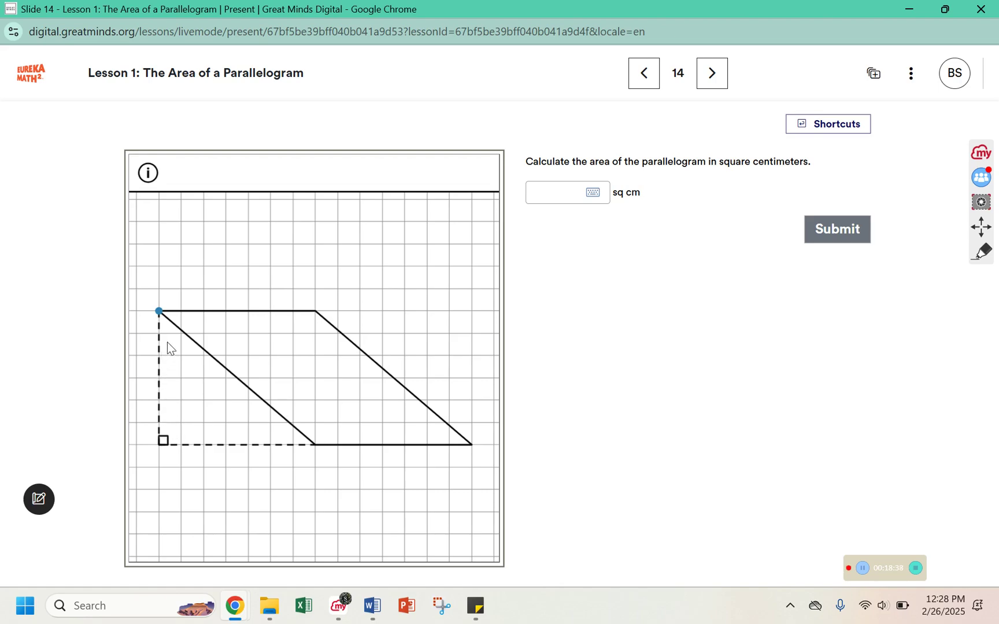
left_click(557, 193)
type("42")
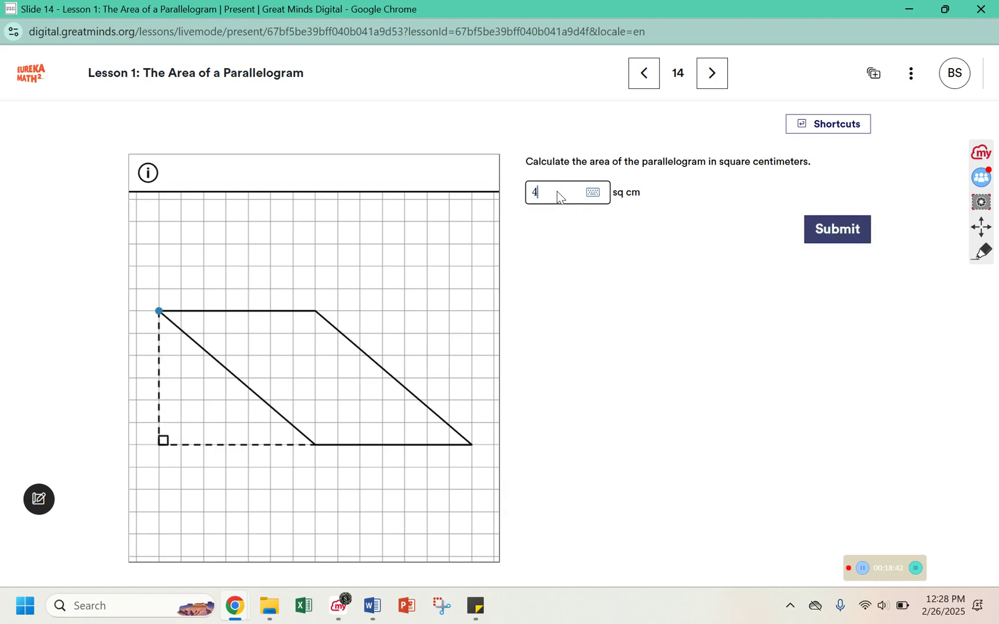
left_click(817, 230)
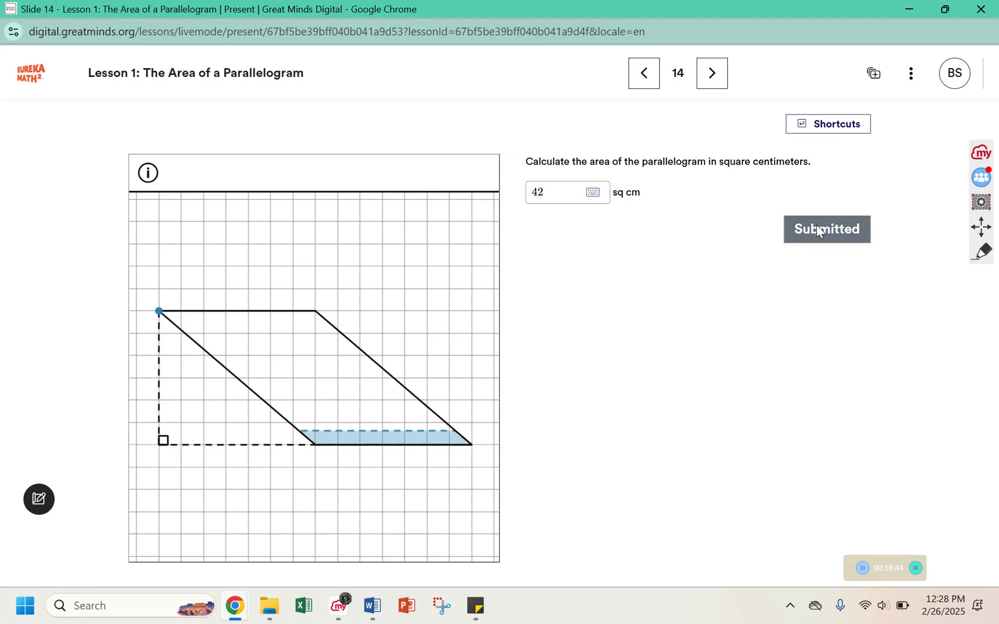
left_click(711, 73)
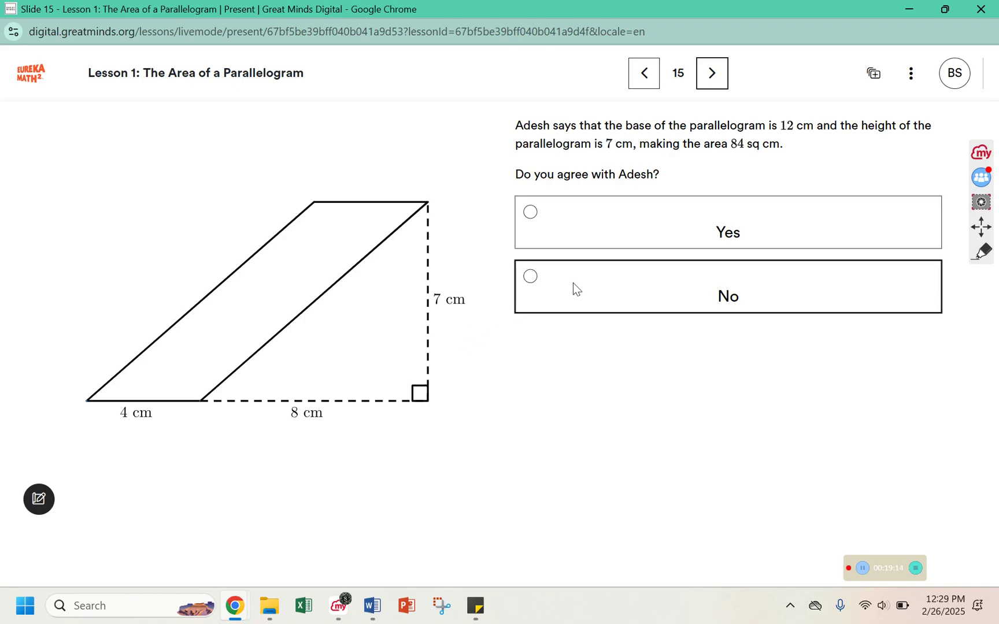
- Answer No, explaining the base is 4 cm and the dashed line isn't part of the shape, then share
left_click_drag(778, 125, 833, 125)
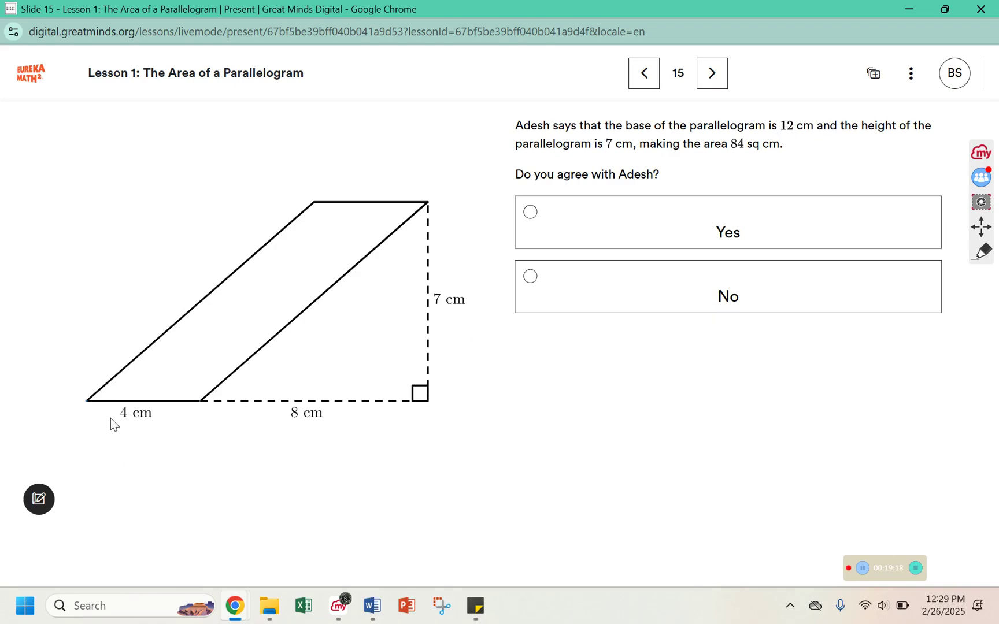
left_click(558, 289)
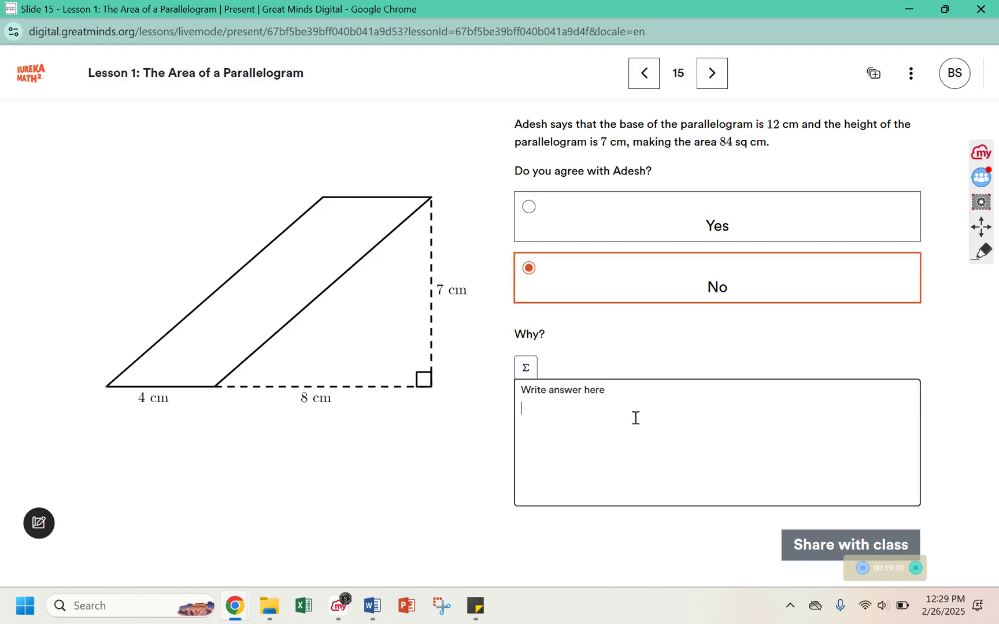
type("The base of th")
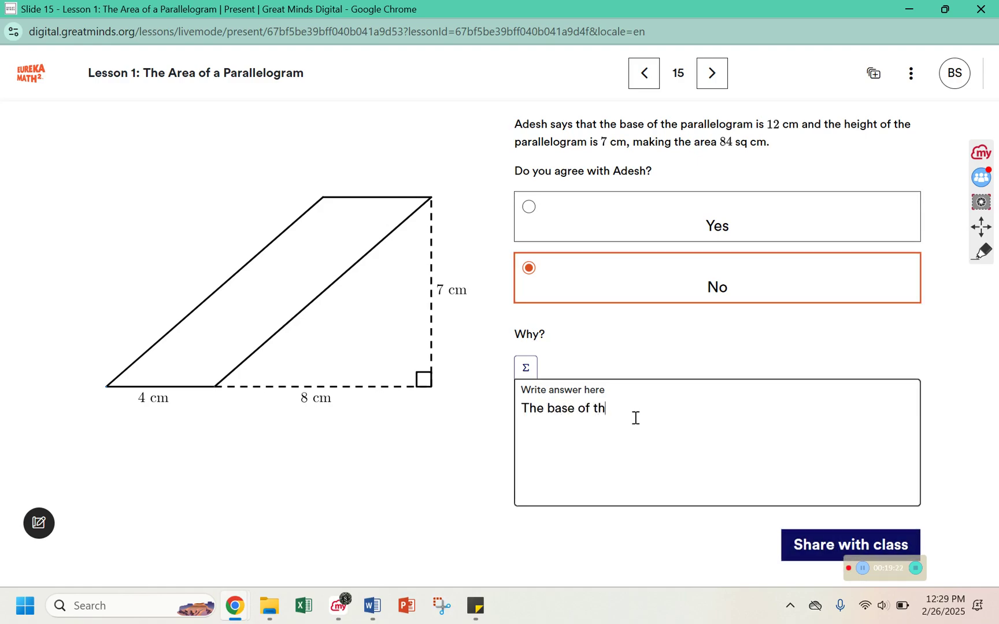
type("e parallelogram is 4 cm")
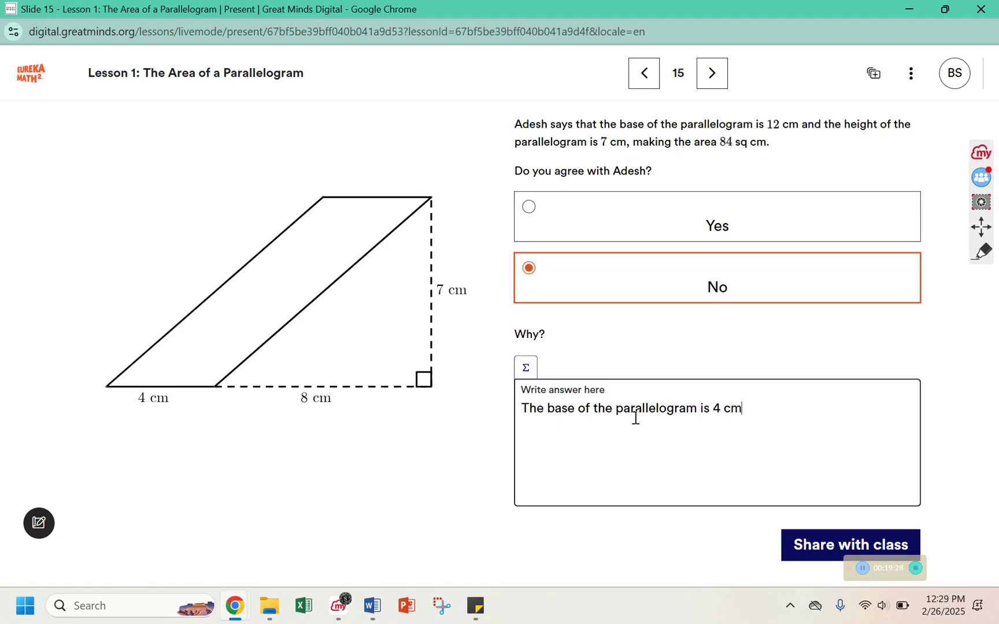
type(". The dotted /dashed line ")
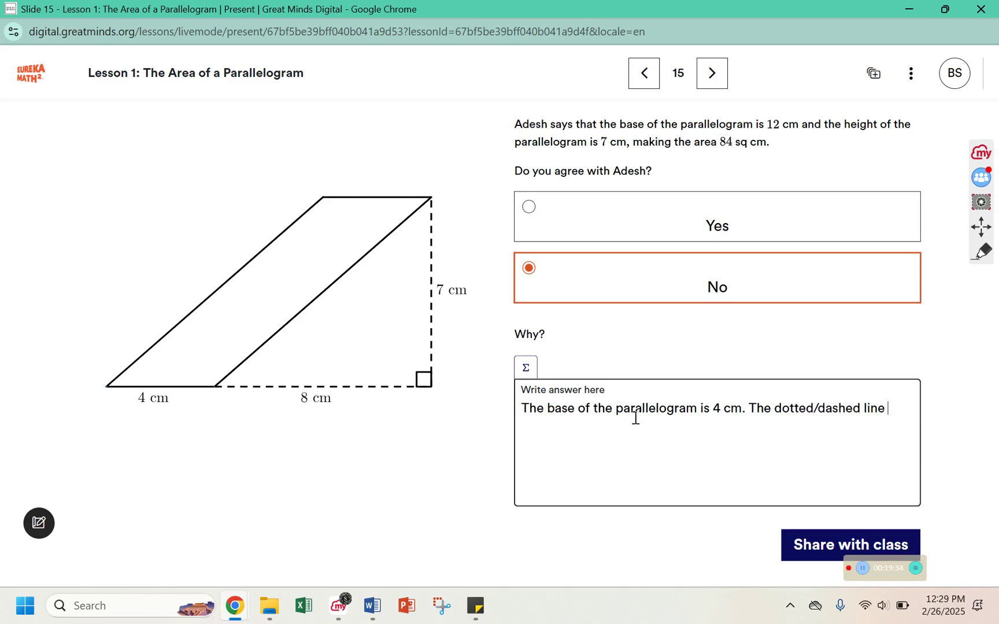
type("is not a part of the shape.")
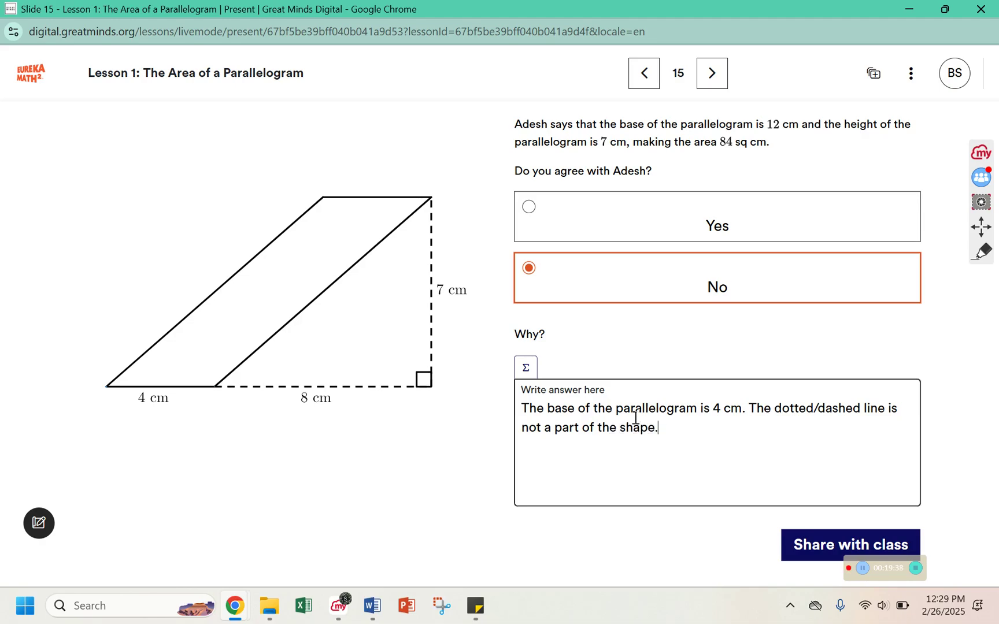
left_click(803, 544)
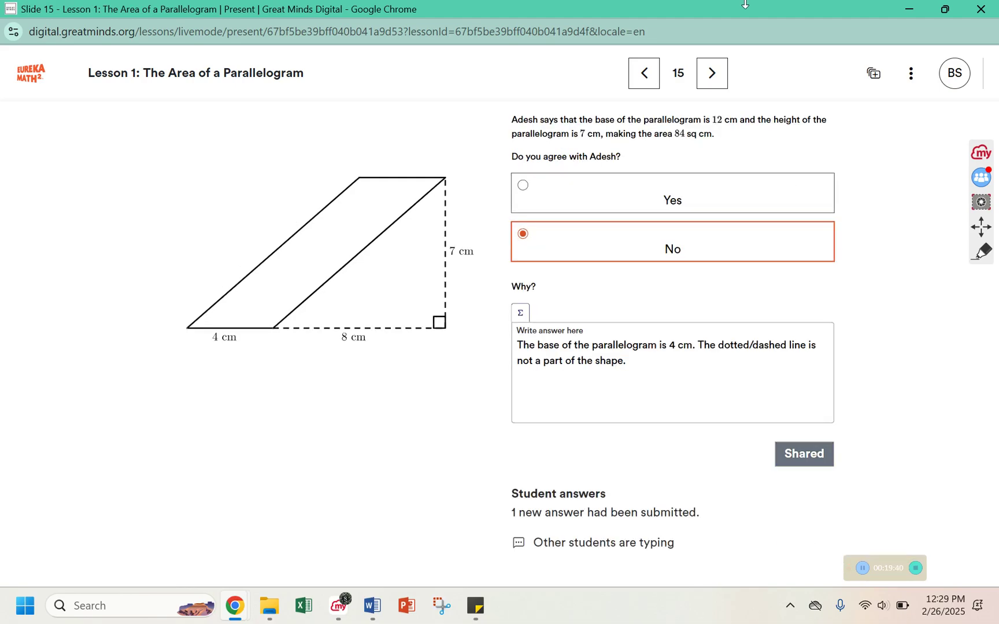
left_click(712, 75)
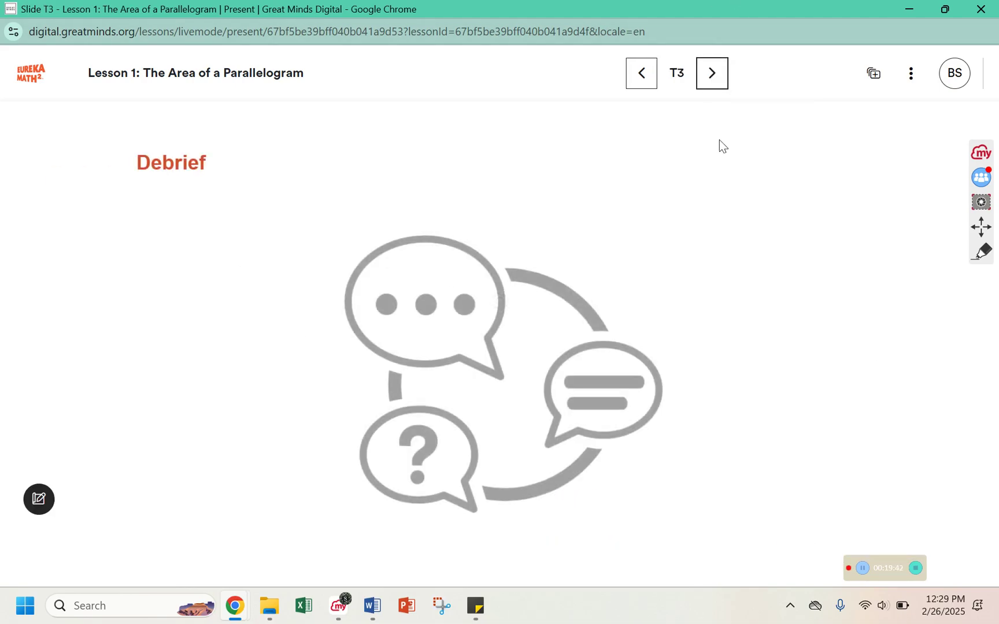